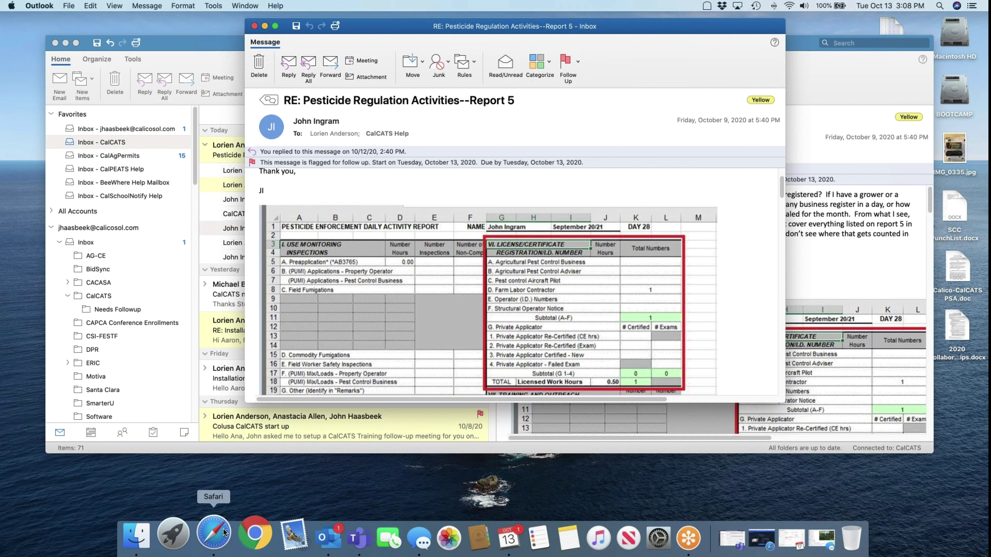
Load the CalCATS test site (calcatstest) in a new Safari tab, then open another blank tab
click(224, 533)
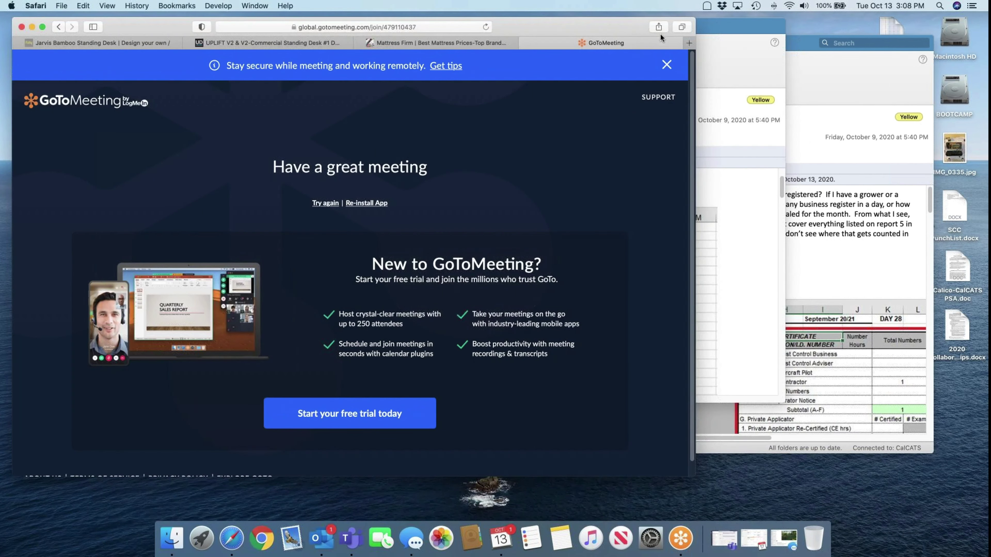
click(689, 41)
text(calcat)
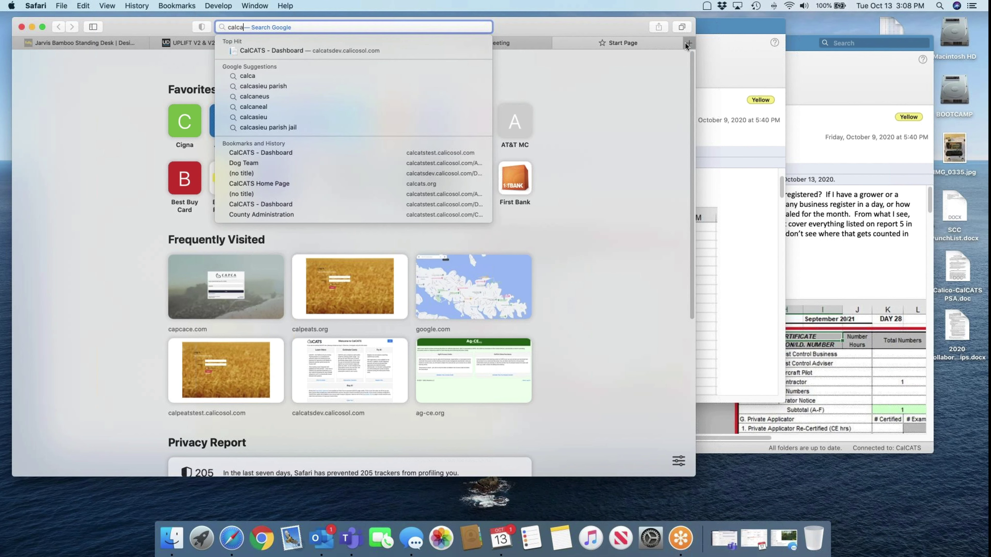
text(st)
key(Return)
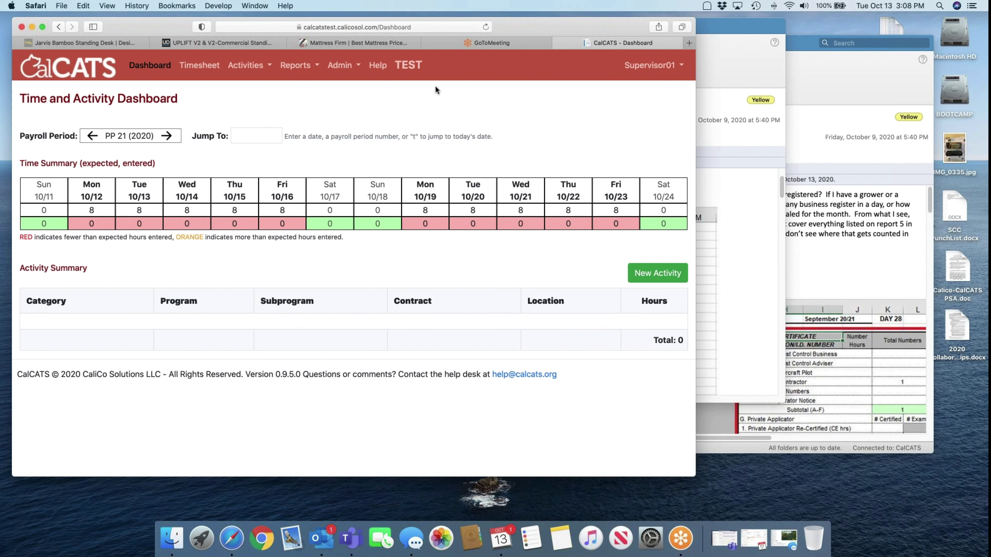
click(688, 43)
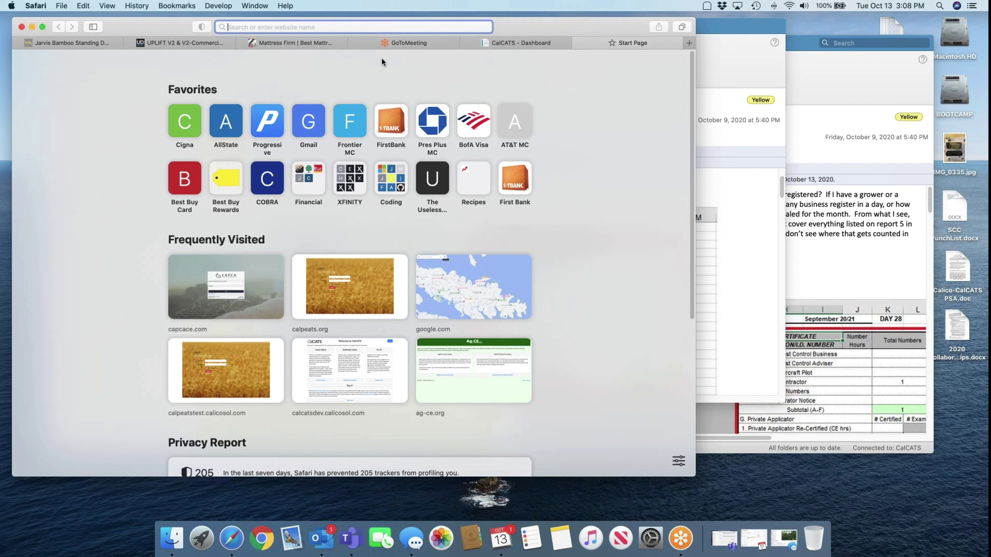
Sign in to calpeatstest.calicosol.com with the saved login and open inspection 104-39-20-W000-025
text(cap)
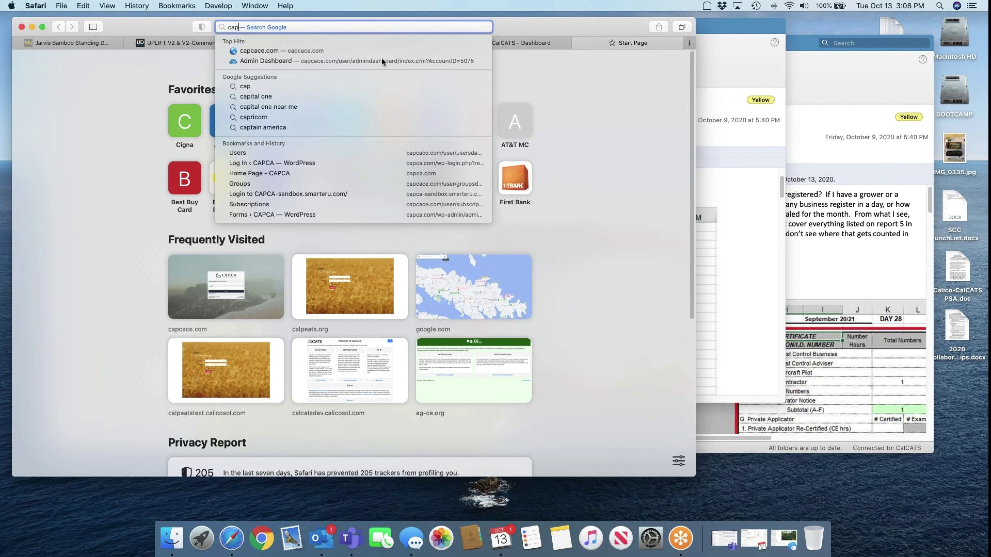
text(lpeatstest)
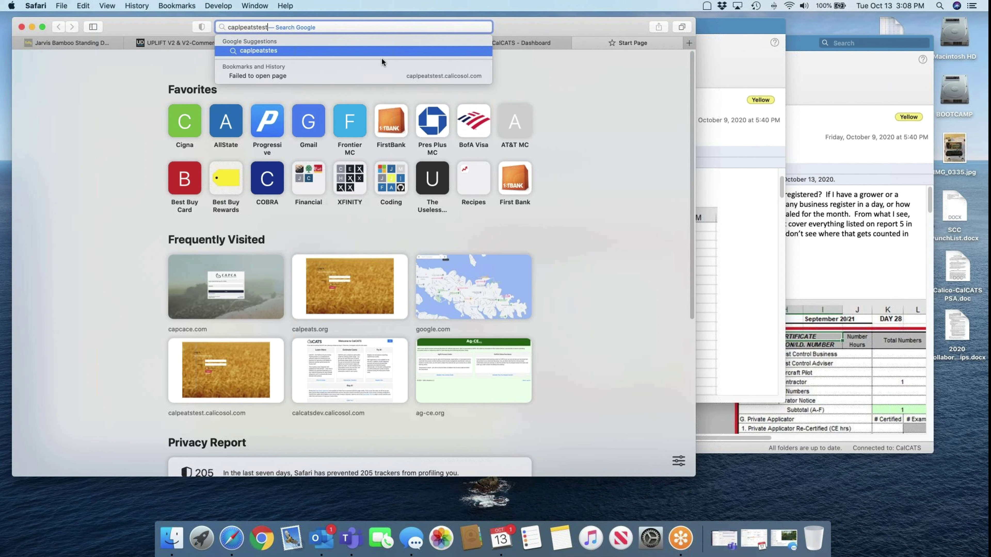
text(.calicosol.com)
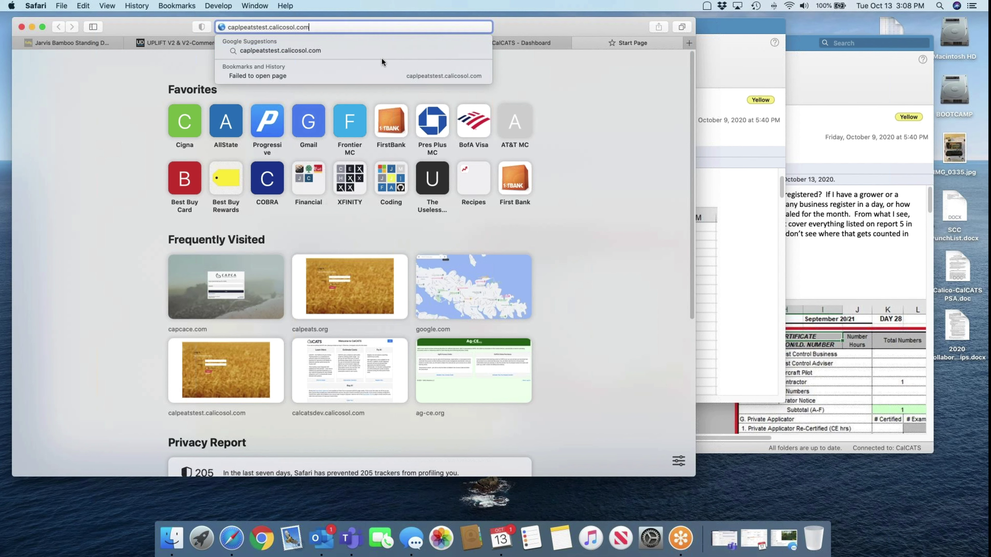
key(Escape)
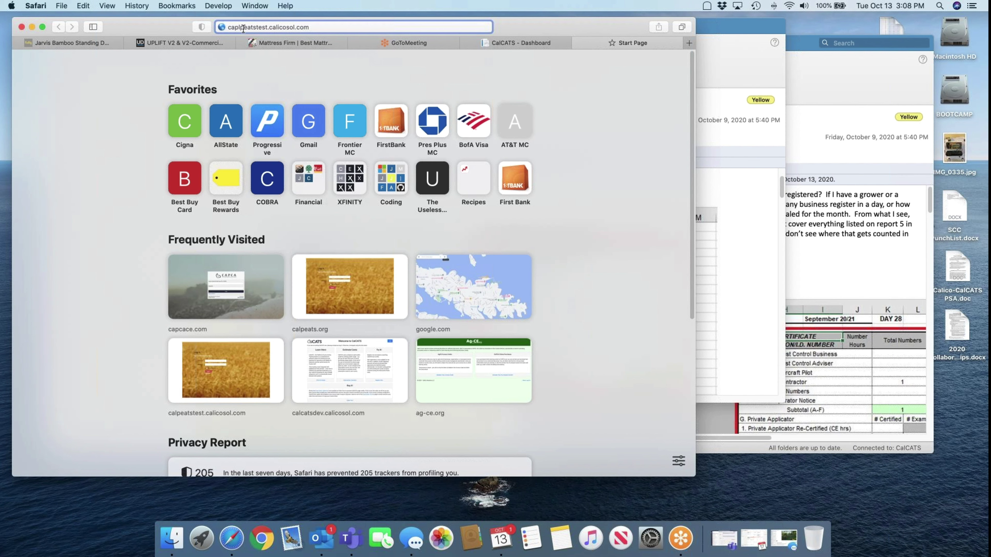
key(Return)
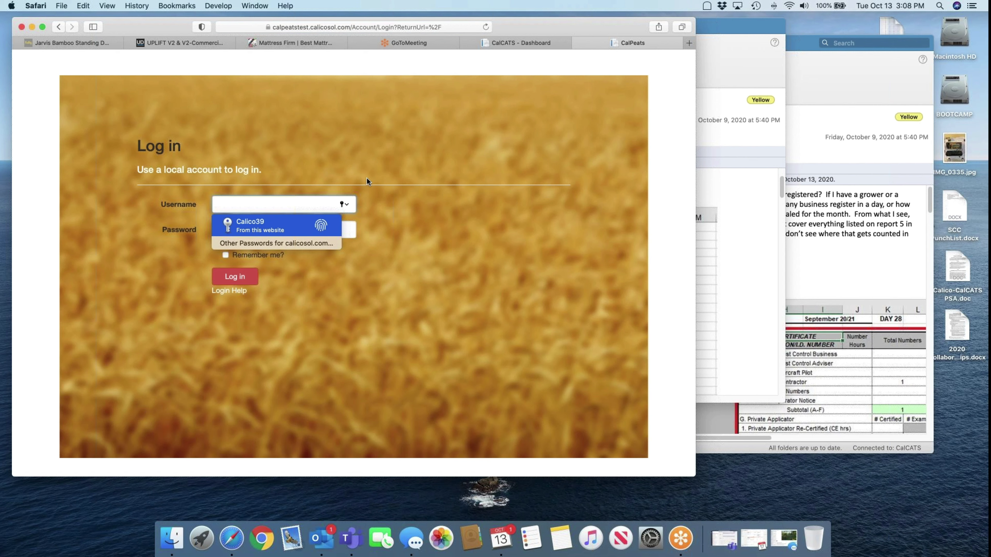
key(Return)
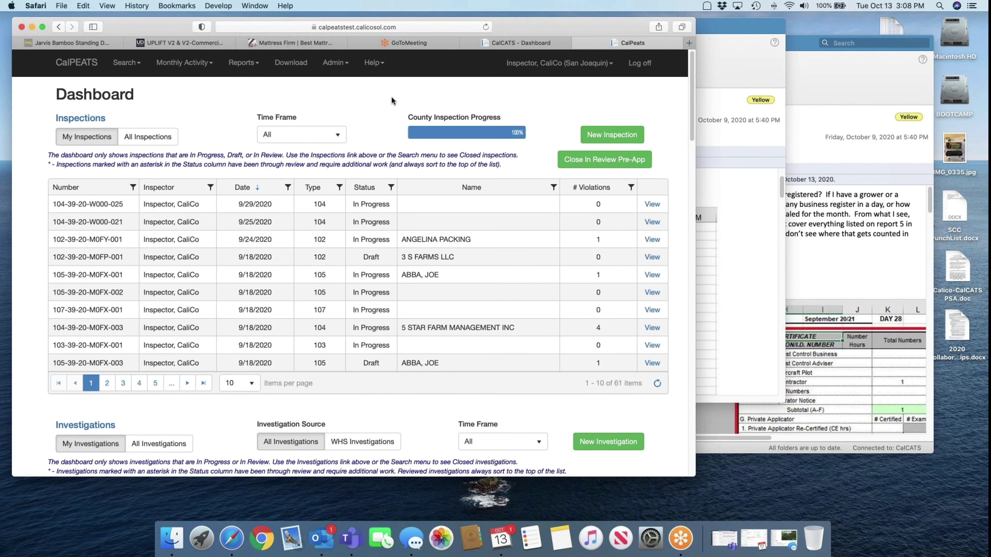
click(652, 205)
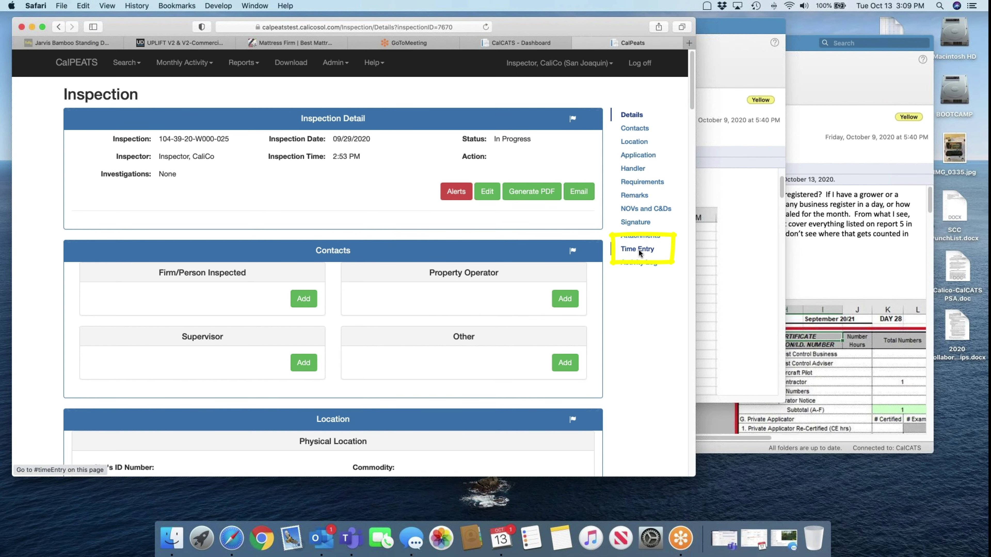
Add a time entry dated 10/01/2020 with 2.5 hours and remark 'Field time' to the inspection
click(639, 253)
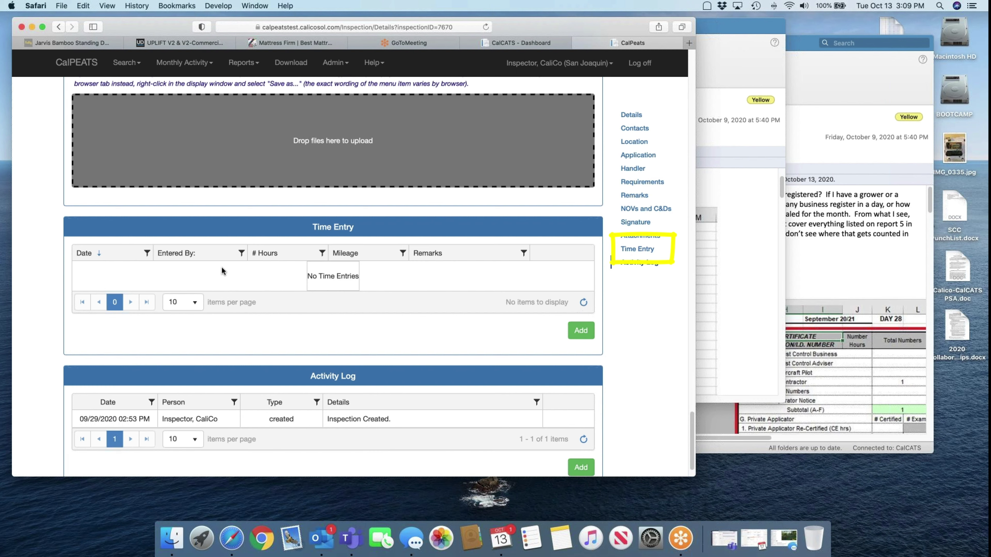
click(581, 330)
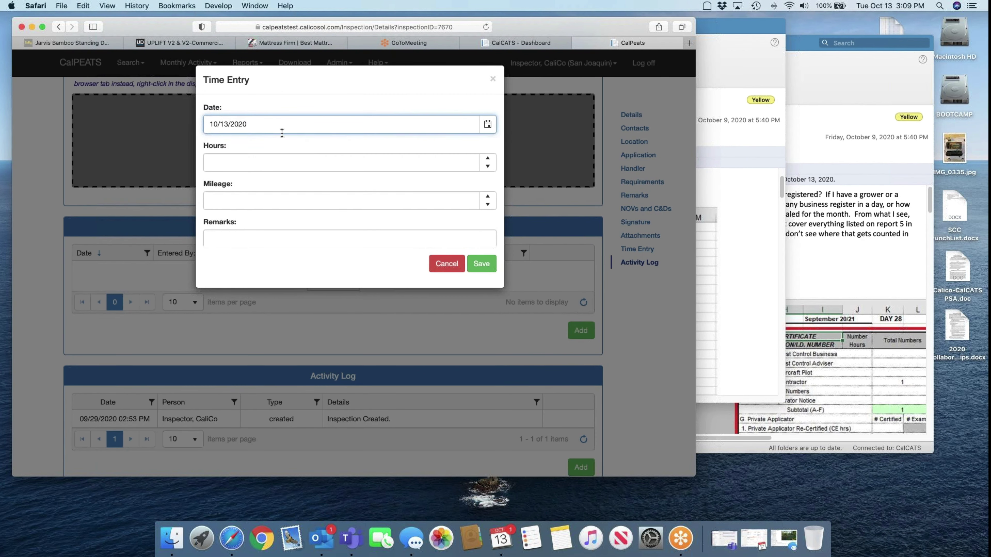
click(228, 124)
key(BackSpace)
key(Tab)
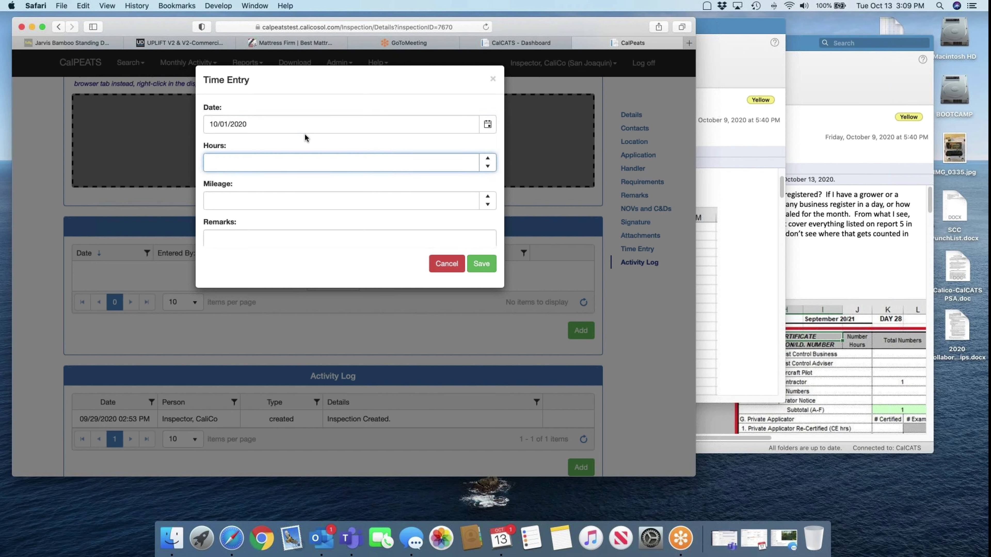
text(2.5)
click(255, 236)
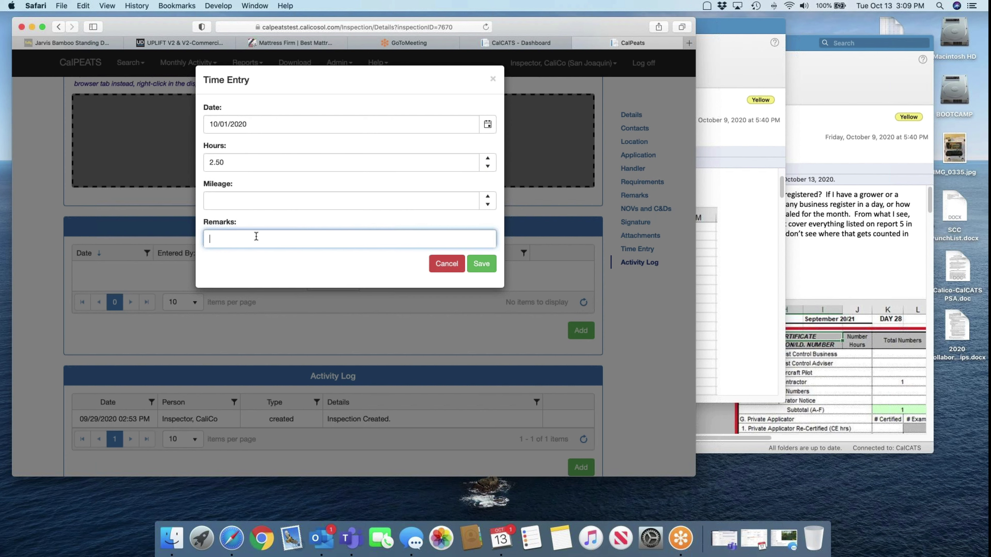
text(Field time)
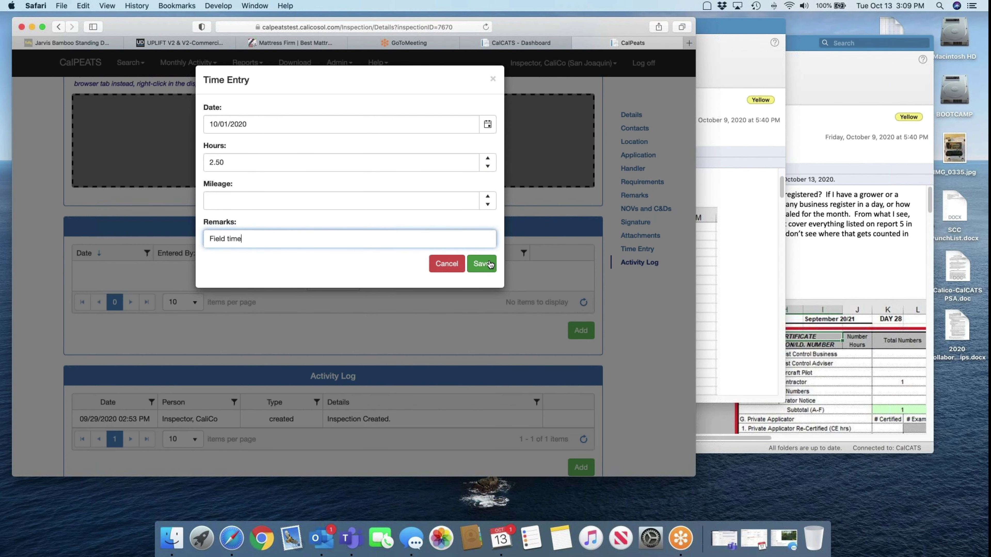
click(489, 264)
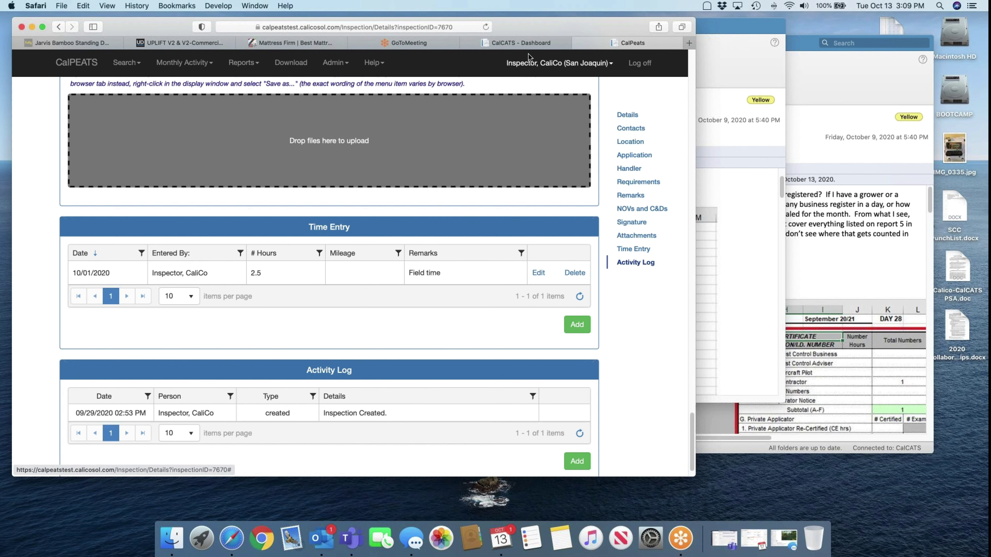
Jump the CalCATS timesheet to 2/16 (PP 04, 2020) and check the Feb 17 Pesticide Activity details
click(519, 43)
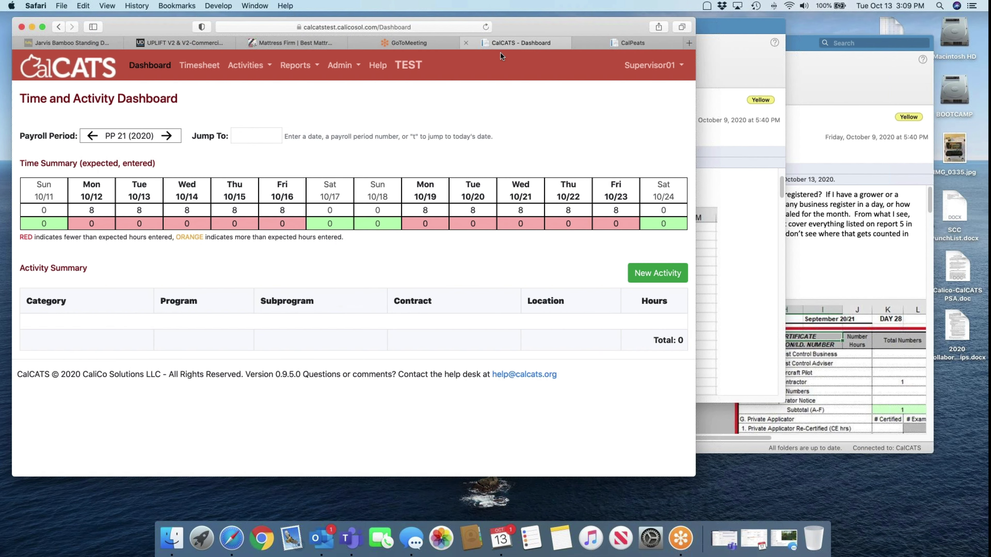
click(195, 66)
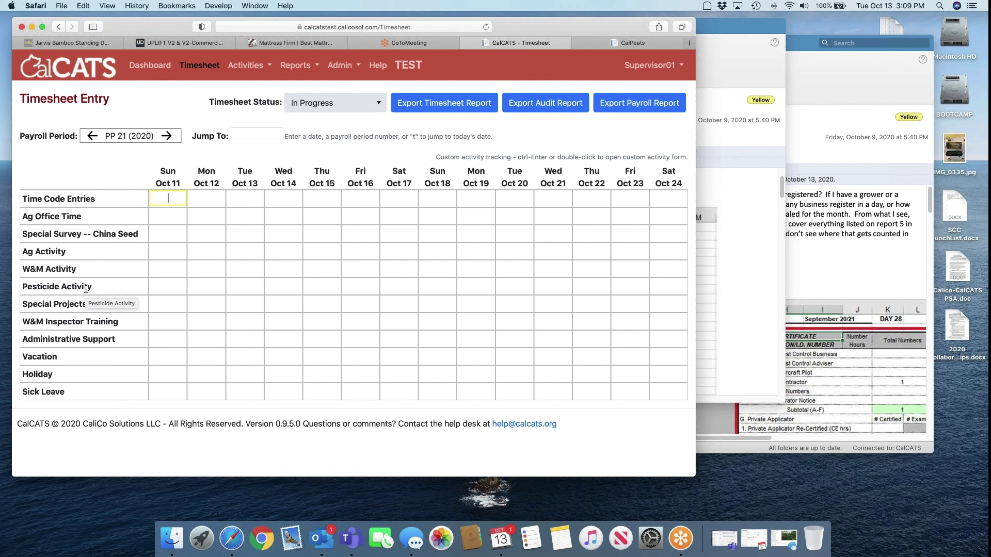
click(249, 139)
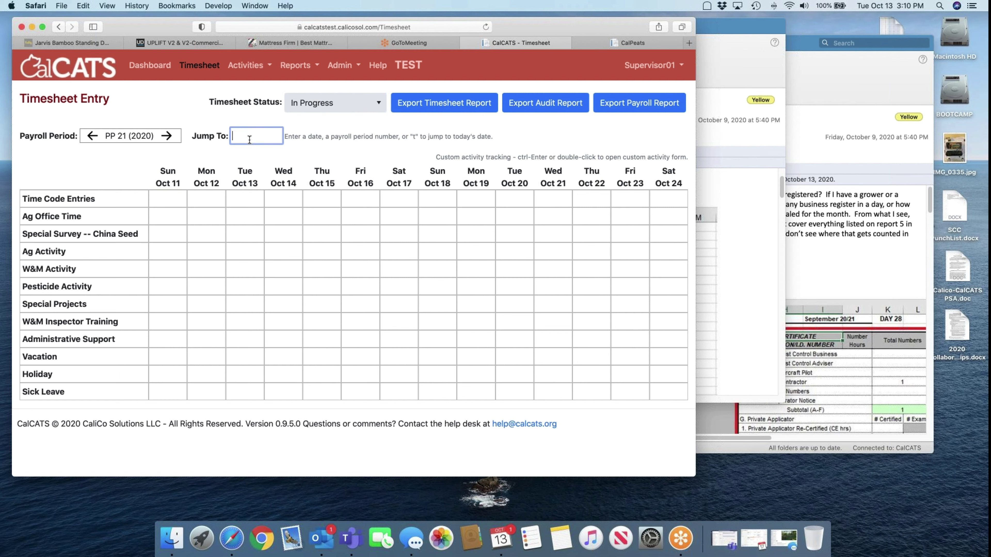
text(2/16)
key(Return)
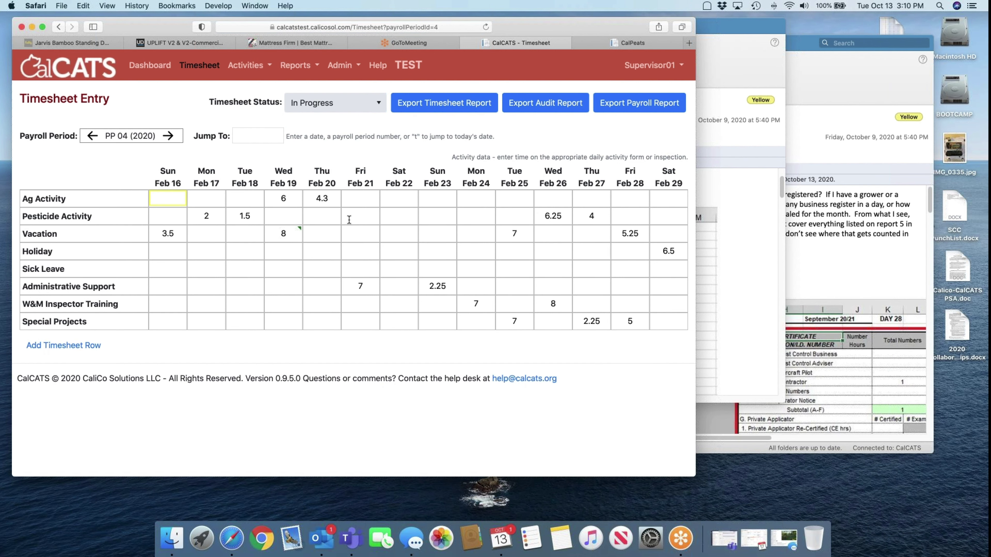
double_click(206, 215)
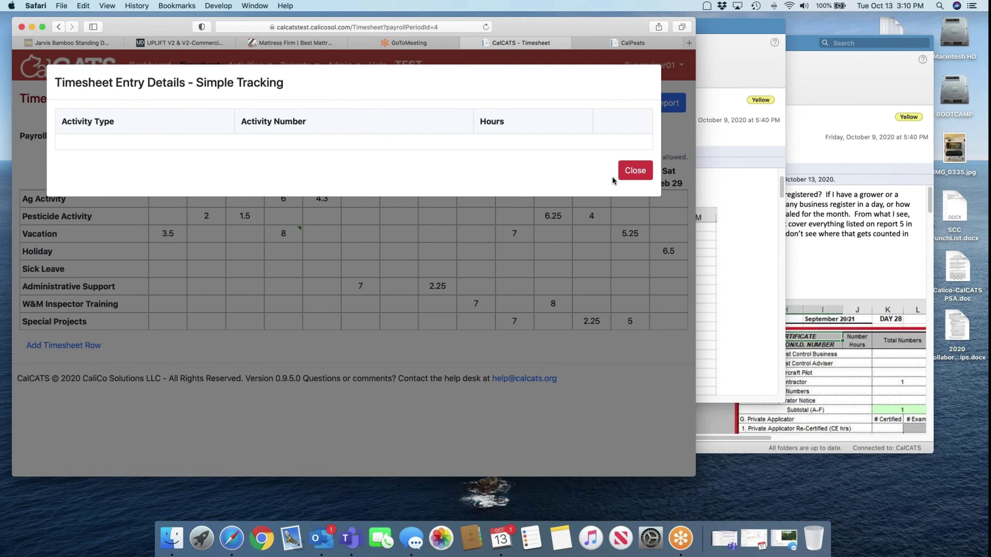
click(615, 173)
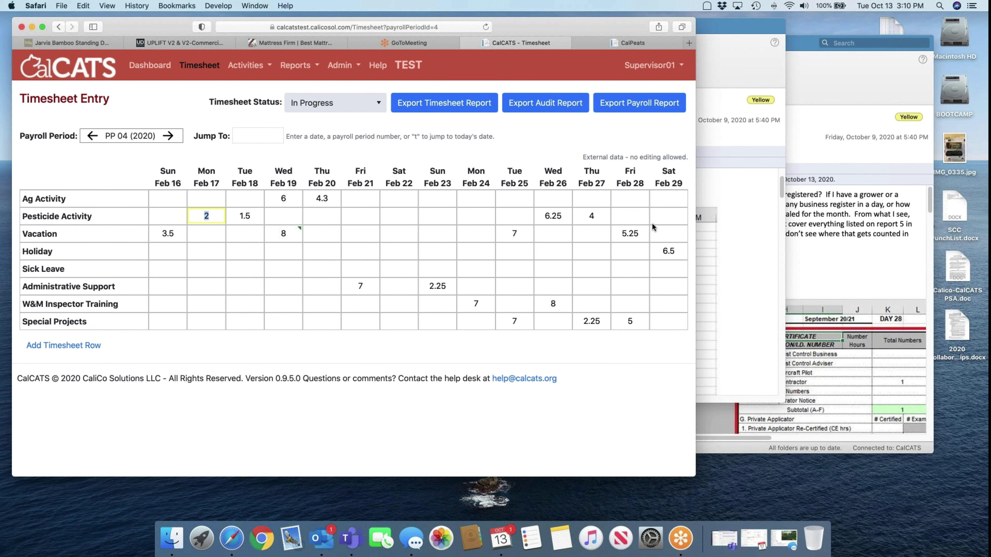
Review the CalPEATS Monthly Review with Display set to All, then return to the CalCATS PP 04 timesheet
click(618, 43)
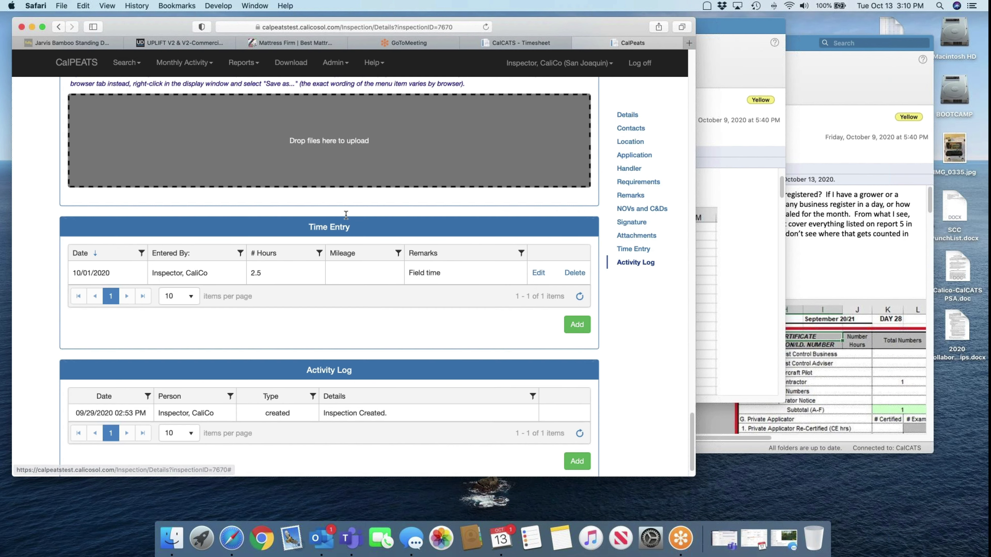
click(207, 69)
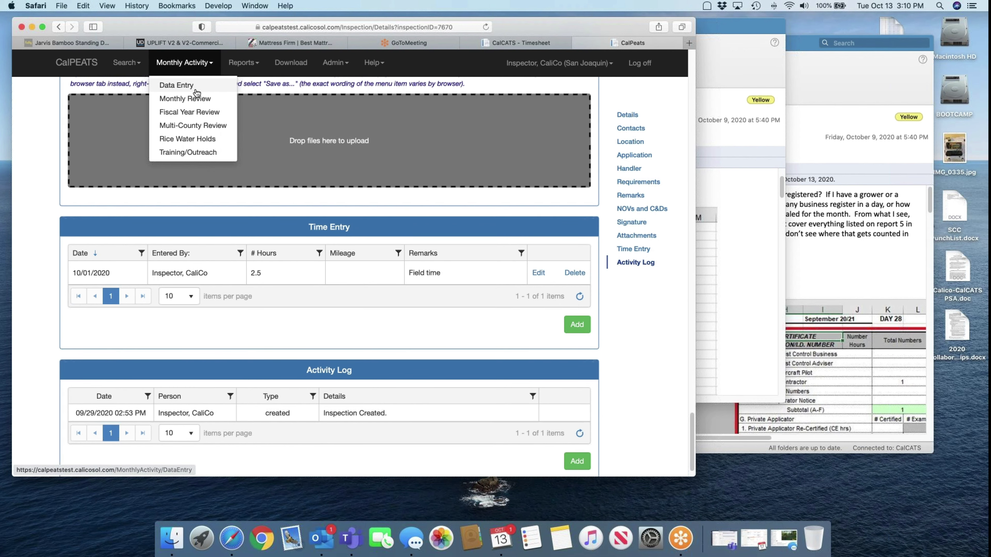
click(196, 98)
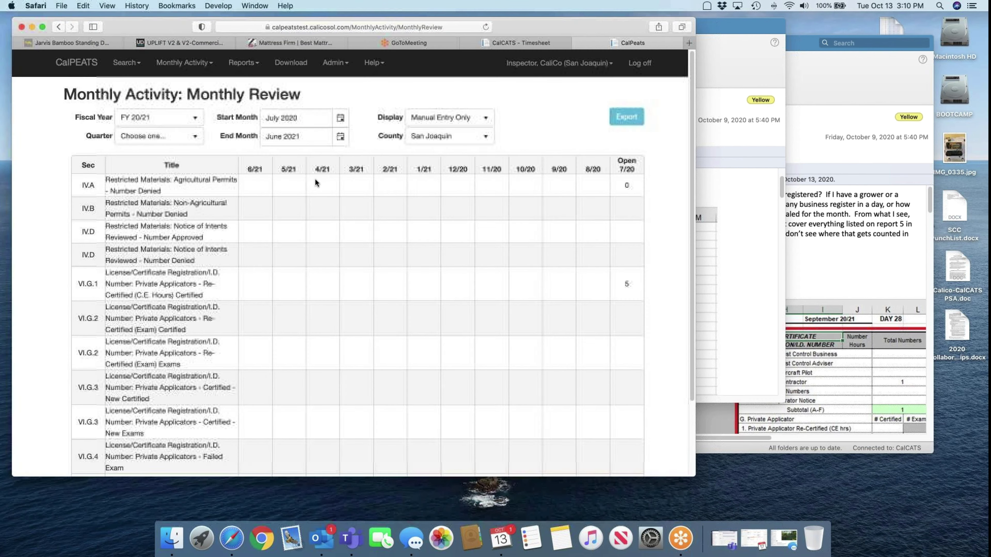
click(429, 118)
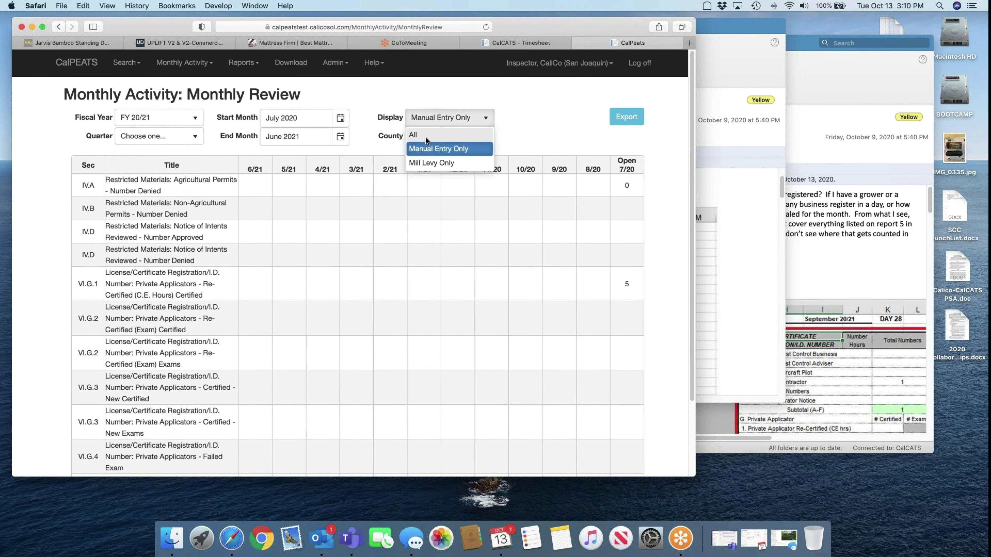
click(421, 135)
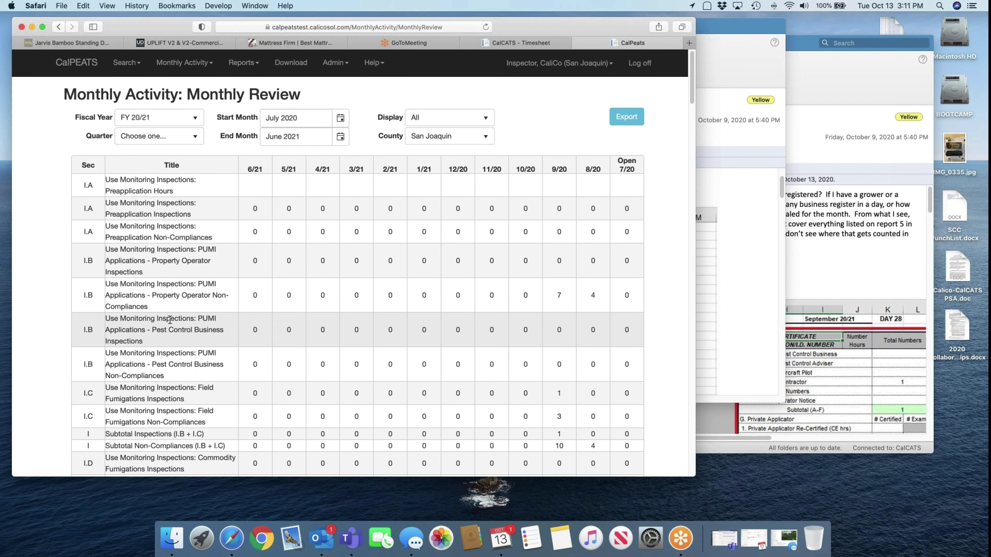
scroll(171, 324, down, 2)
scroll(171, 325, down, 10)
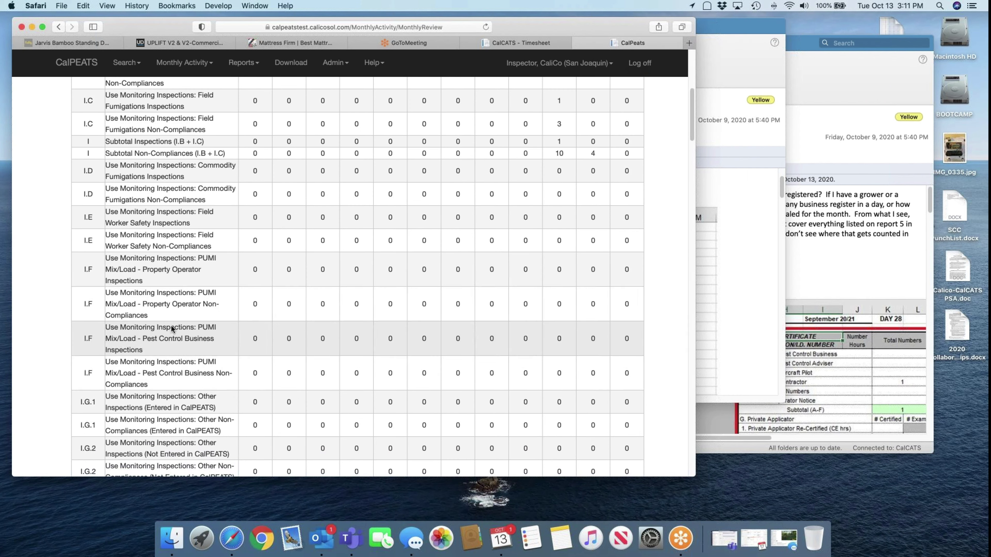
scroll(187, 378, down, 6)
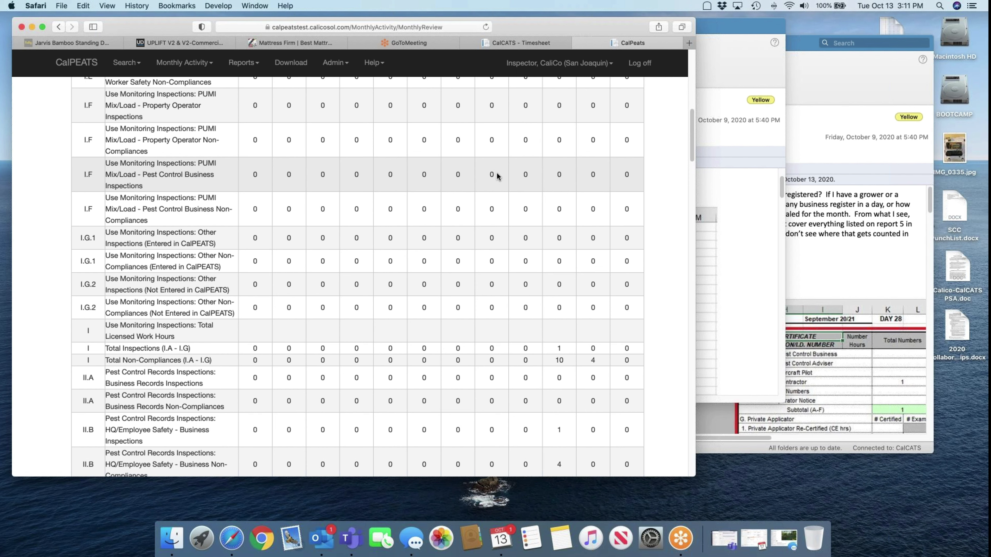
click(545, 46)
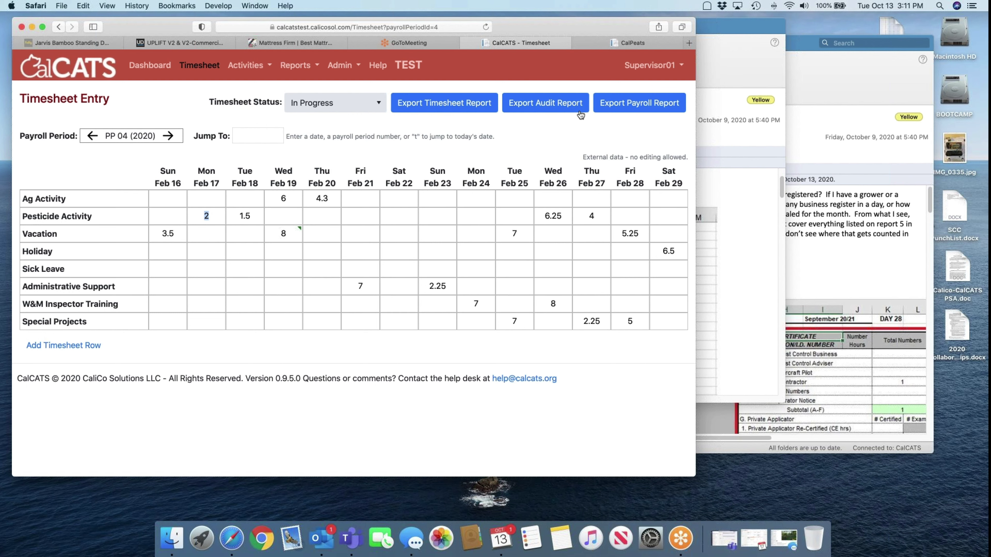
click(620, 44)
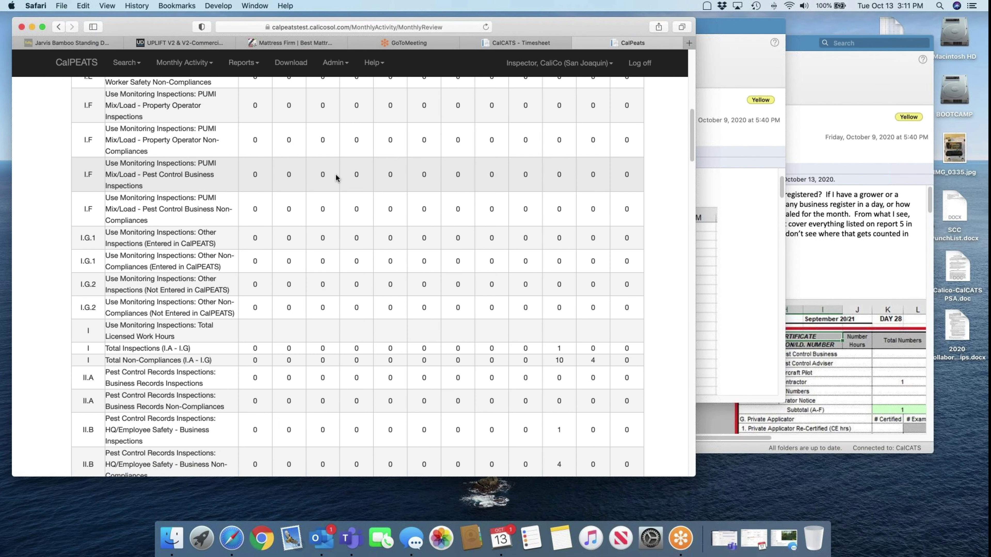
click(522, 44)
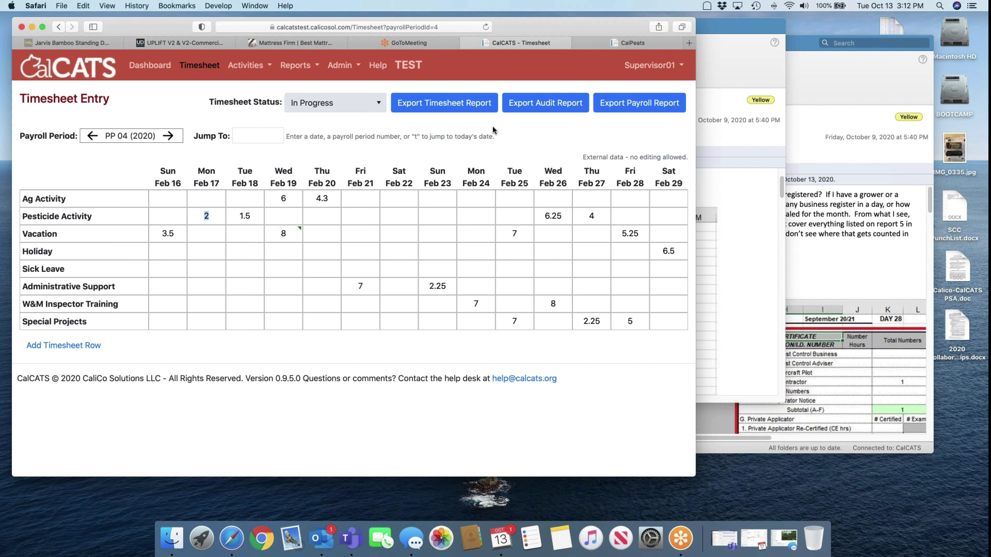
click(615, 44)
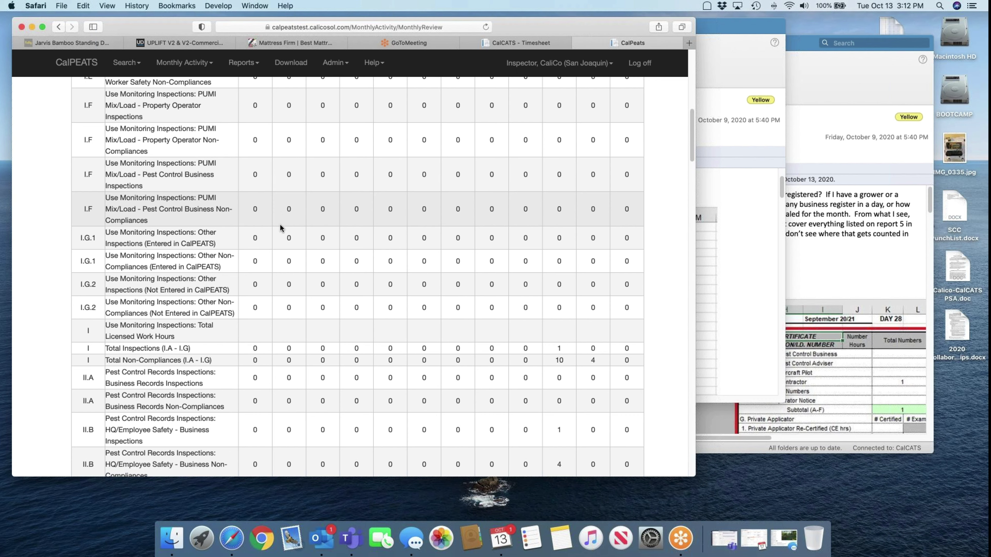
scroll(280, 224, down, 20)
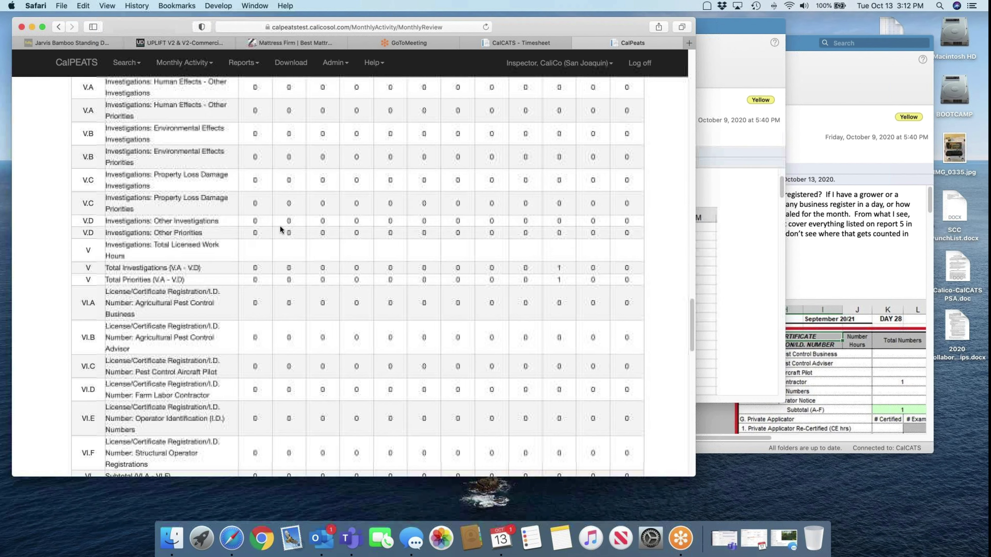
scroll(280, 226, down, 15)
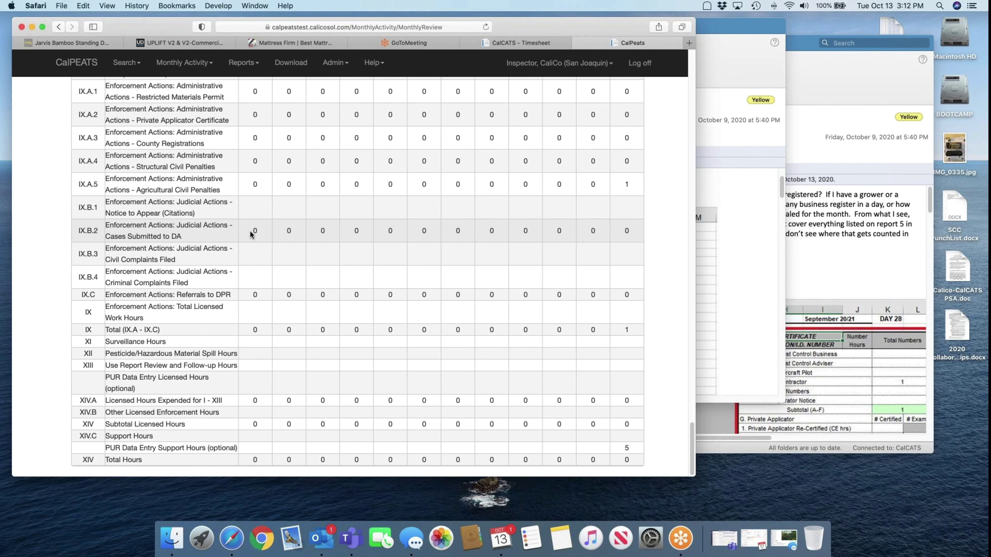
scroll(250, 230, up, 5)
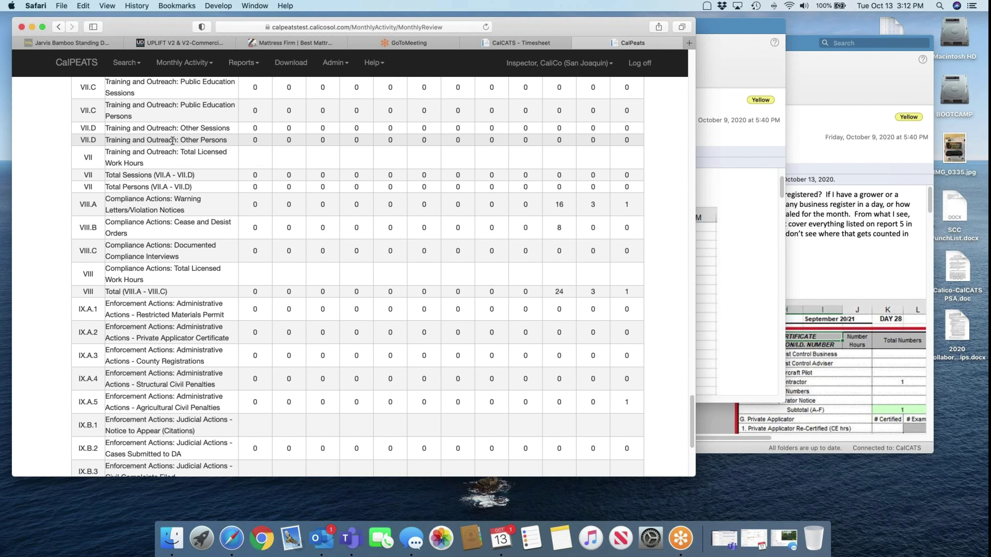
scroll(178, 142, up, 6)
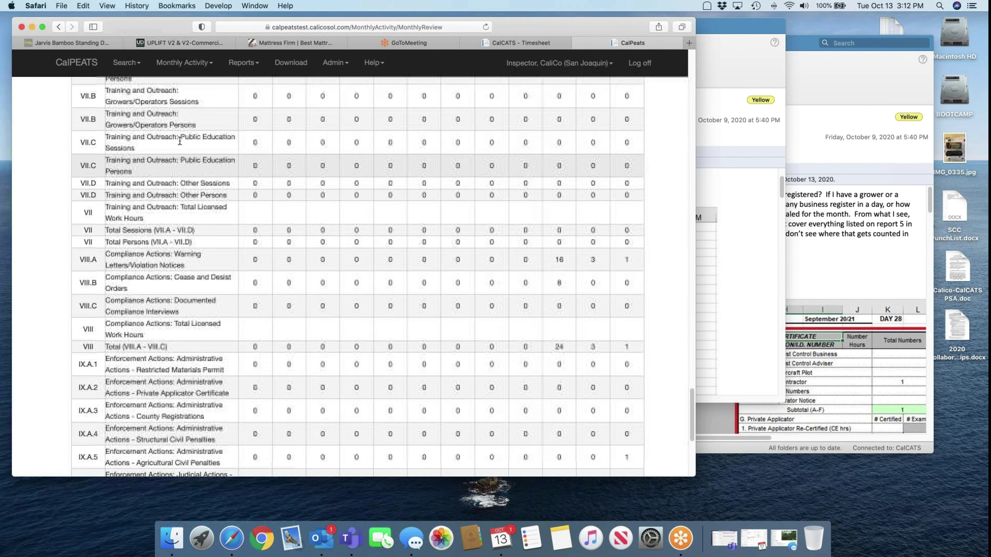
scroll(179, 141, up, 3)
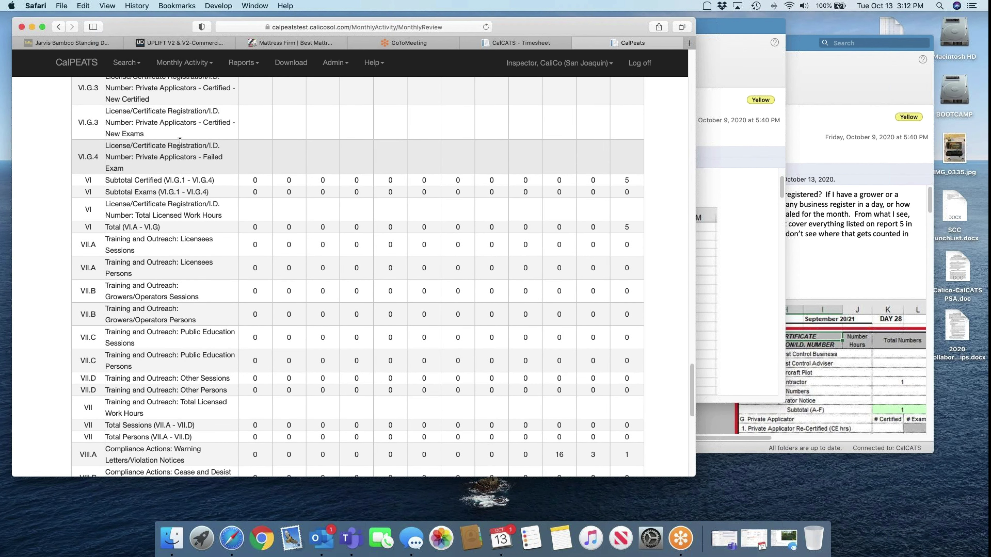
scroll(179, 142, up, 7)
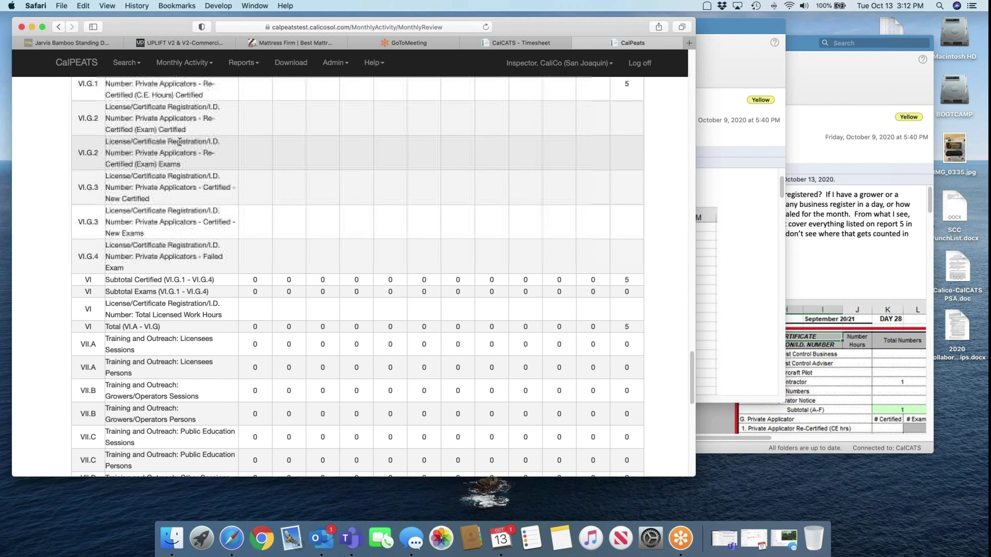
scroll(174, 121, up, 1)
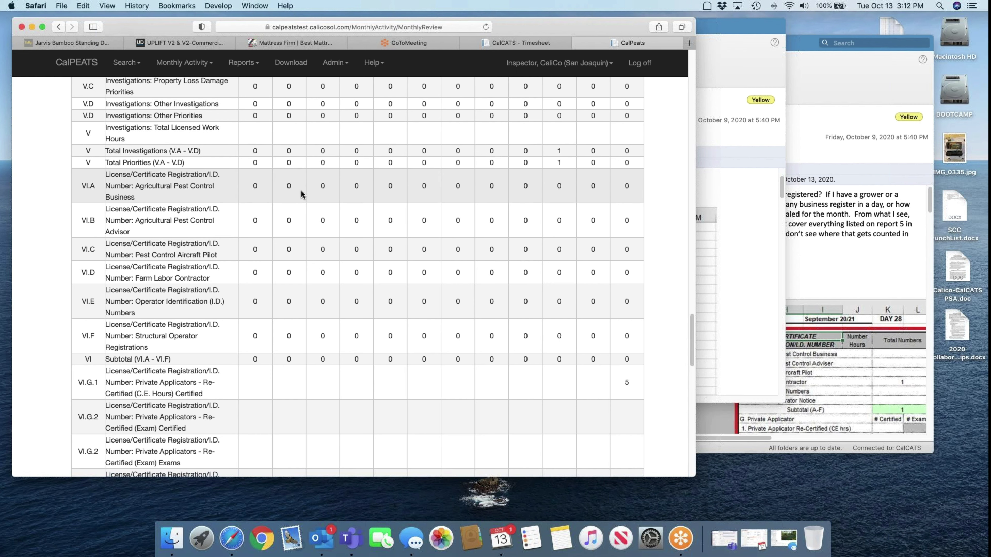
scroll(302, 194, down, 10)
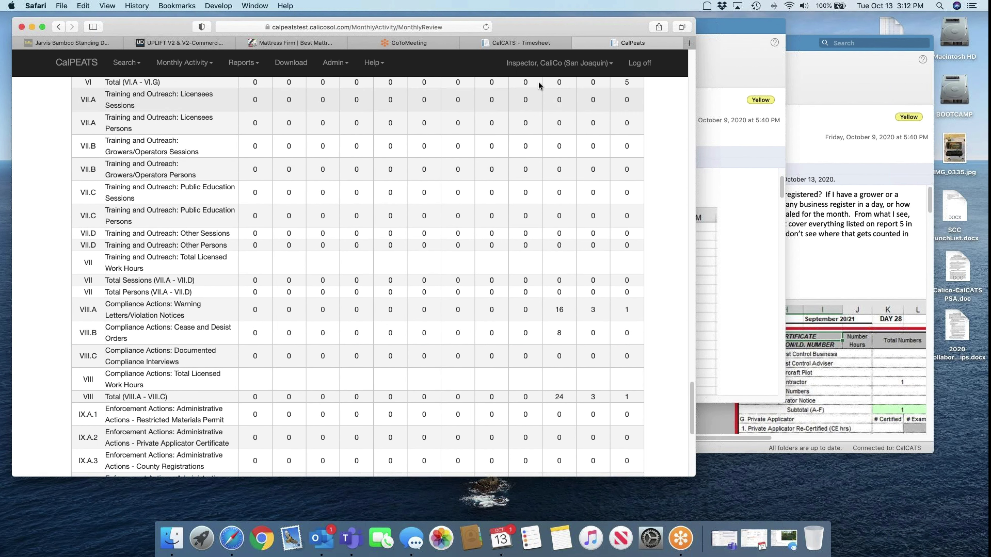
click(523, 45)
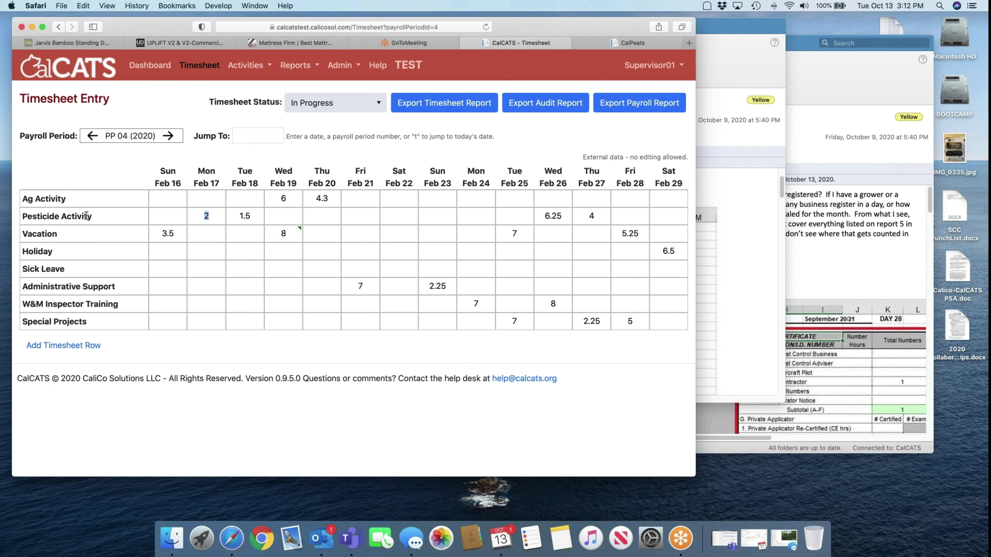
drag(42, 217, 269, 211)
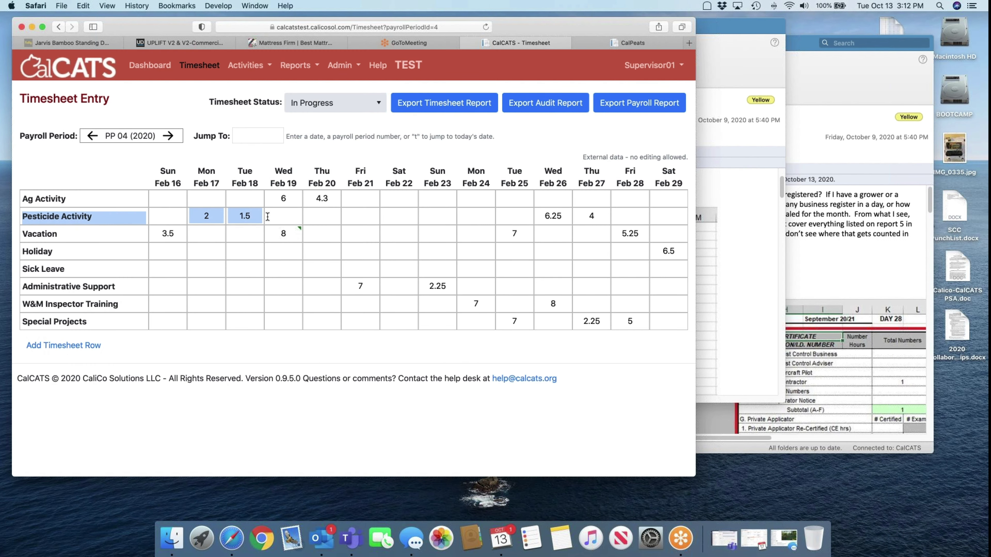
click(595, 44)
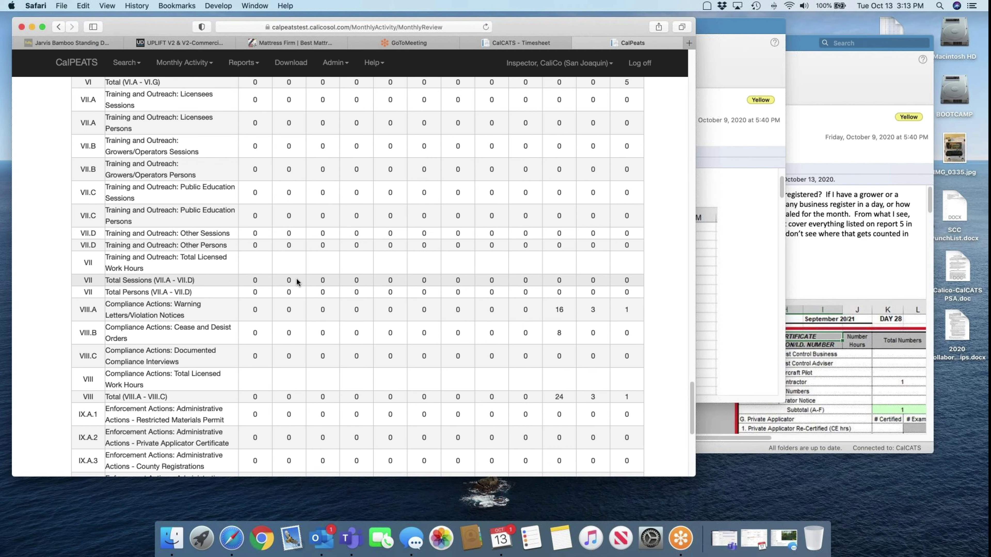
scroll(297, 278, up, 10)
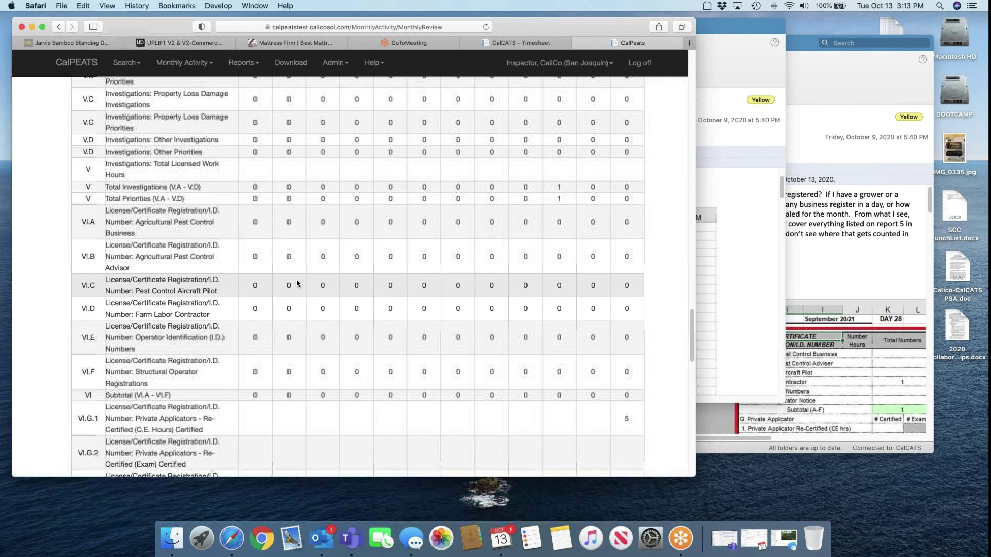
scroll(297, 283, up, 5)
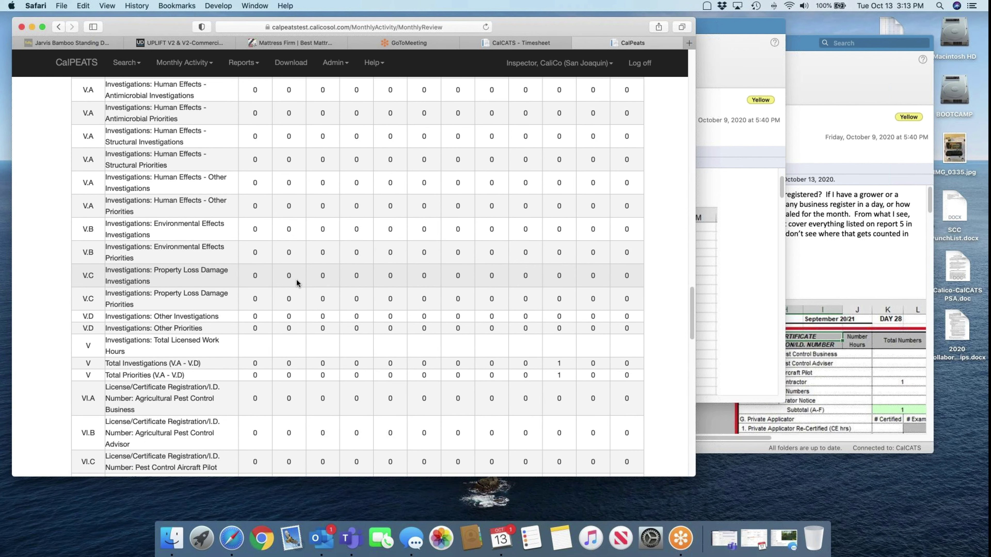
scroll(296, 283, up, 10)
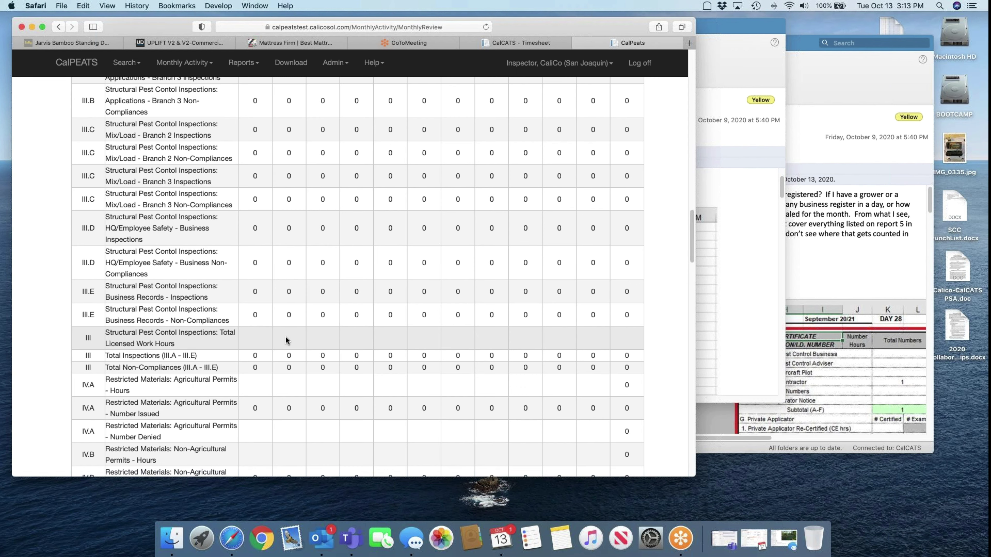
scroll(286, 341, down, 6)
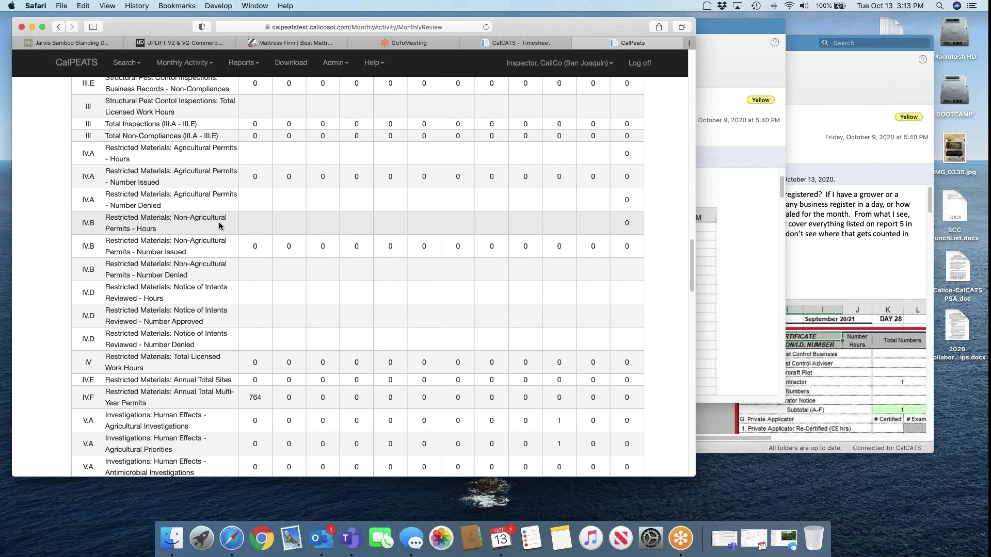
click(507, 49)
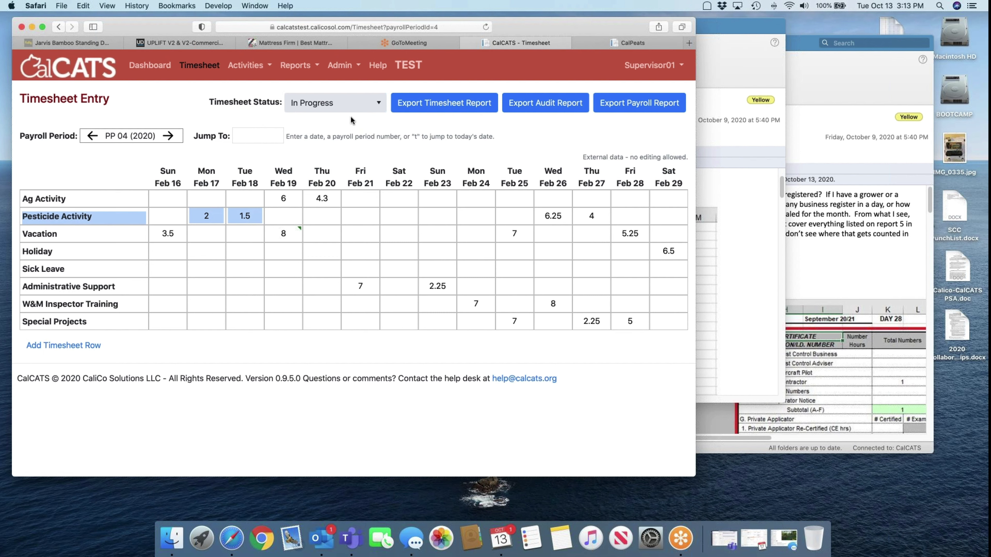
Go to Admin > Configuration > Timesheet Categories and look over the county's category list
click(351, 66)
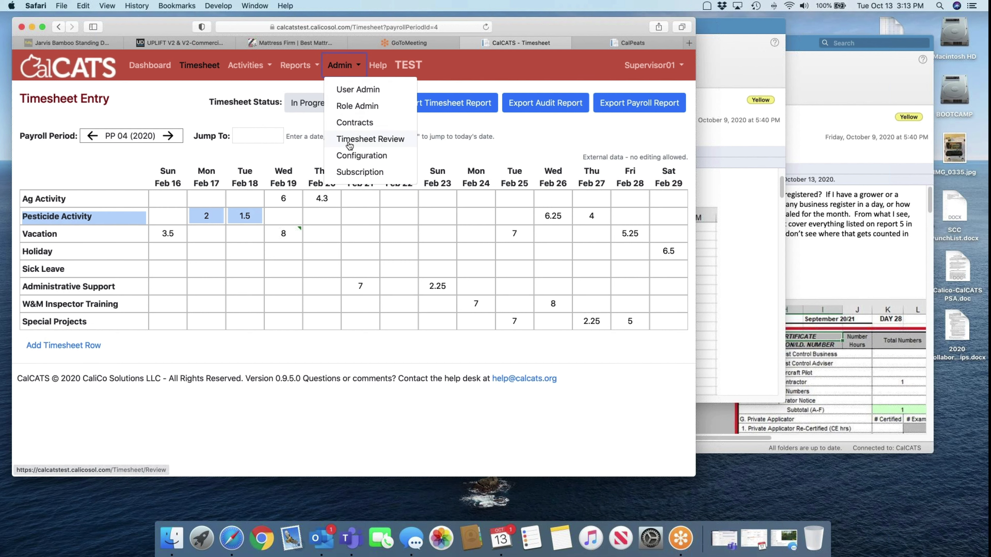
click(355, 156)
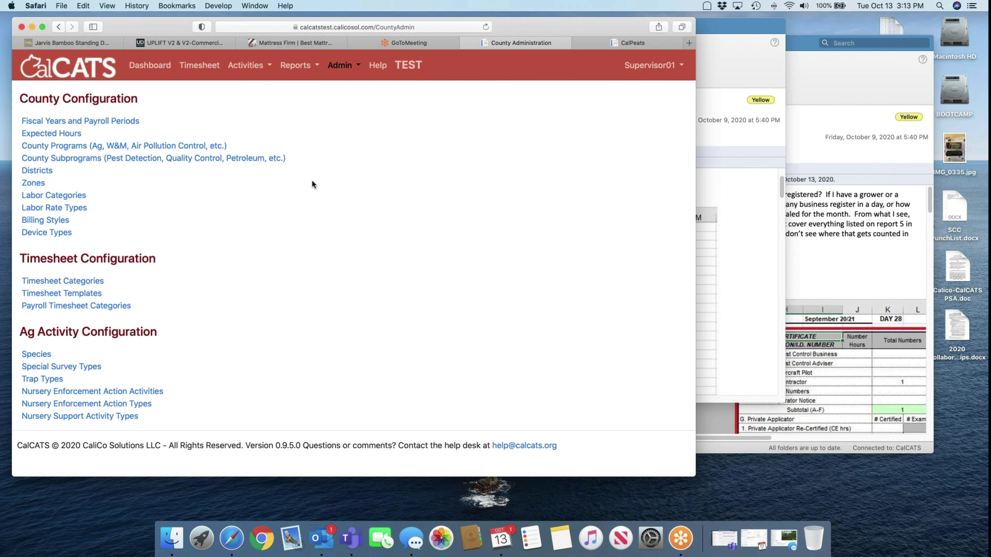
click(98, 283)
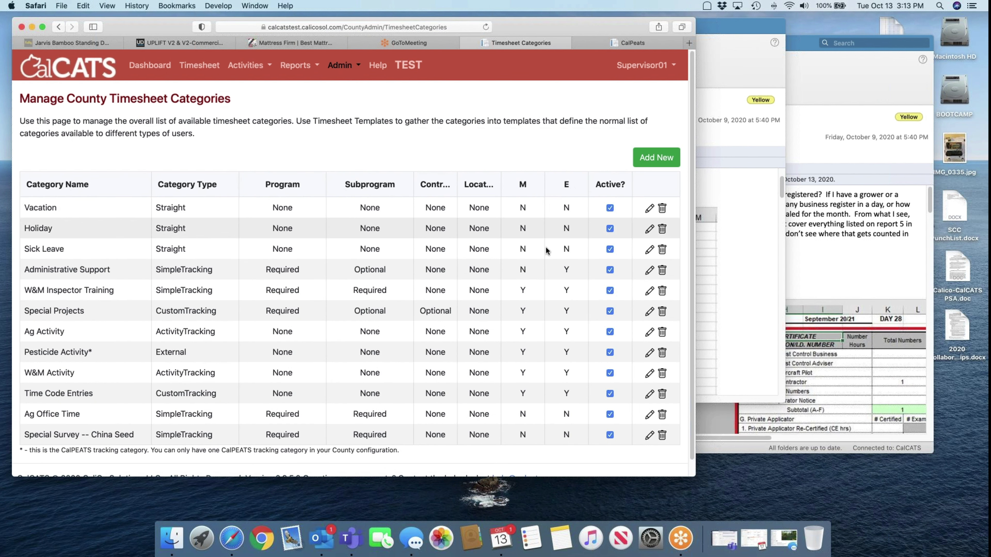
scroll(261, 392, down, 1)
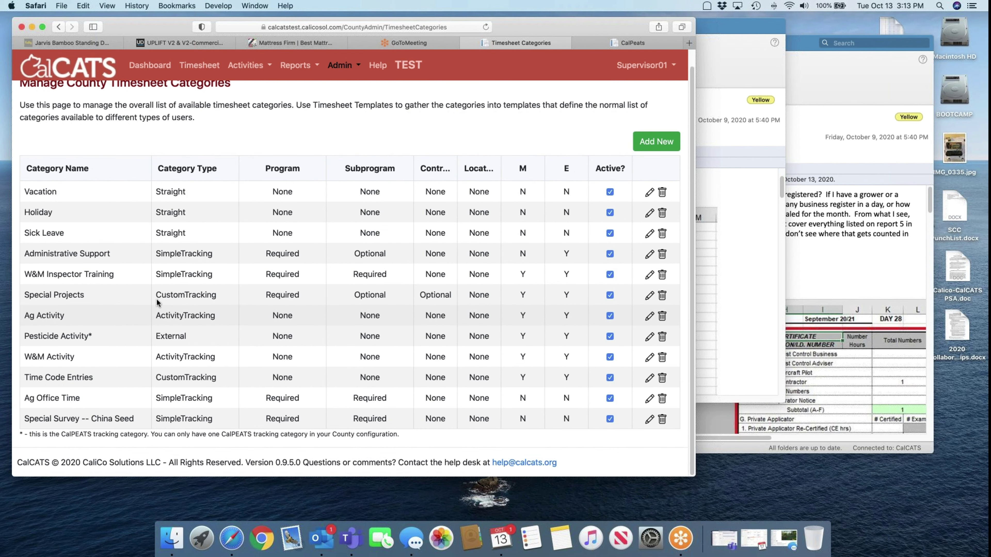
Start a new timesheet category named 'RM - Non-Ag Permits' of type Straight
click(656, 142)
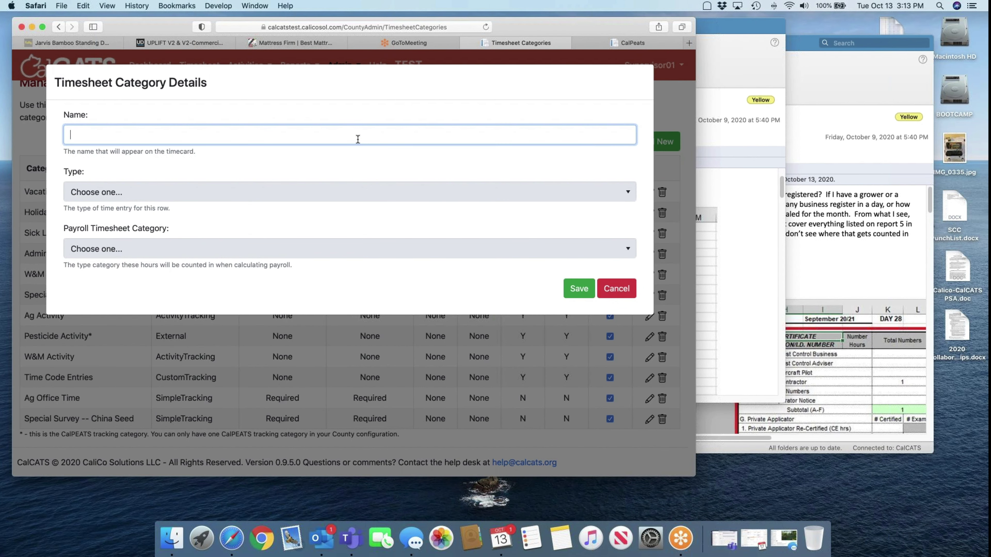
text(RM - Non-AghPermits)
click(151, 200)
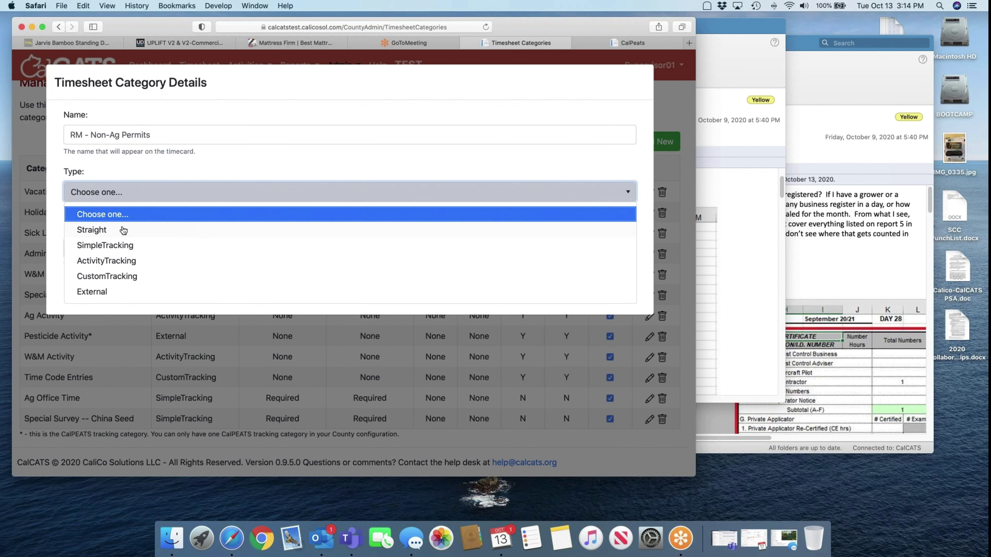
click(116, 234)
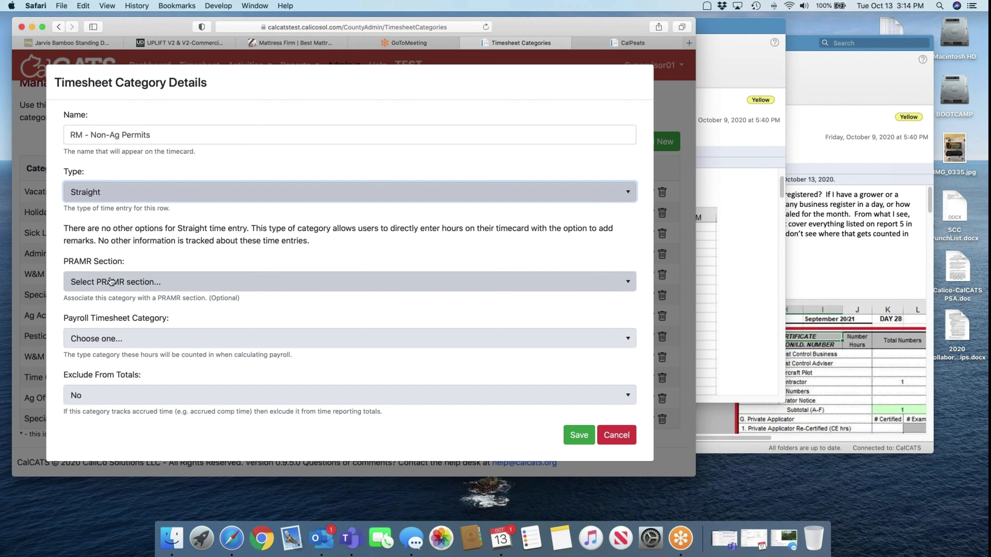
Link it to PRAMR section IV.B Non-Agricultural Permits, set payroll category Work Time, and save
click(111, 281)
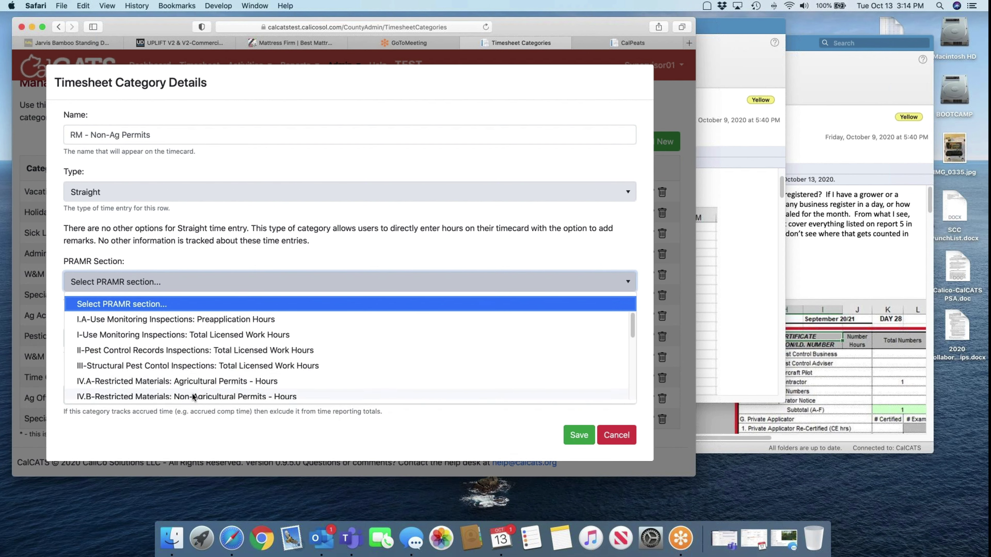
click(193, 397)
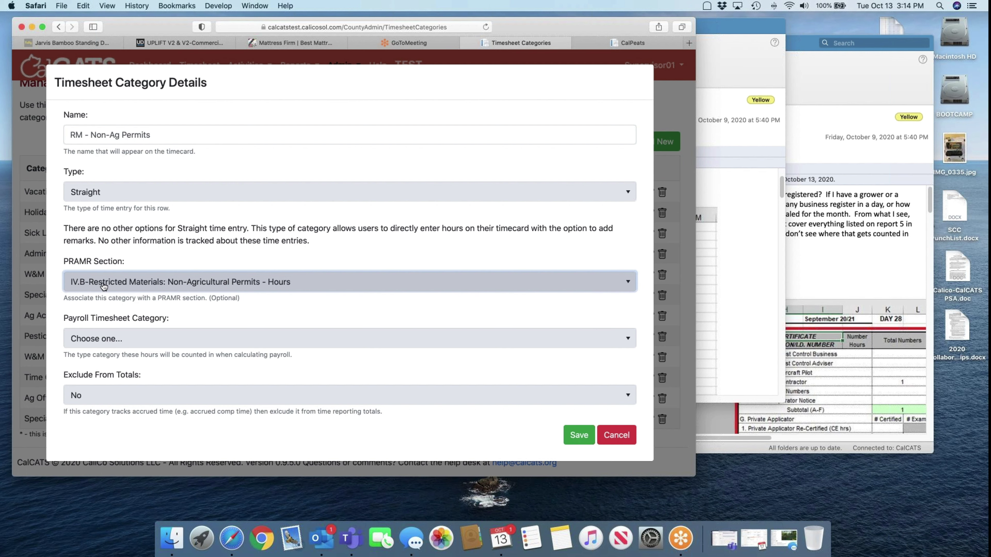
click(579, 437)
click(224, 338)
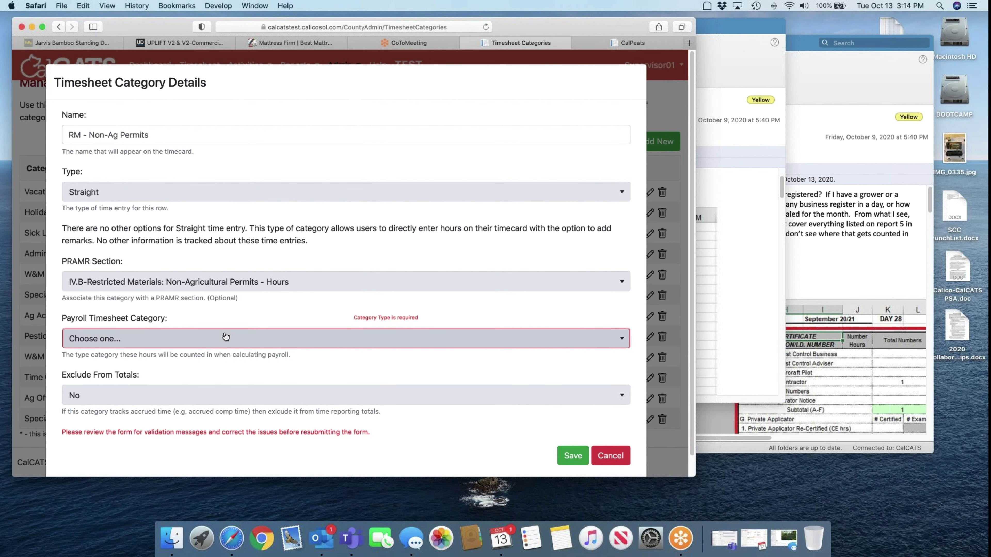
click(180, 376)
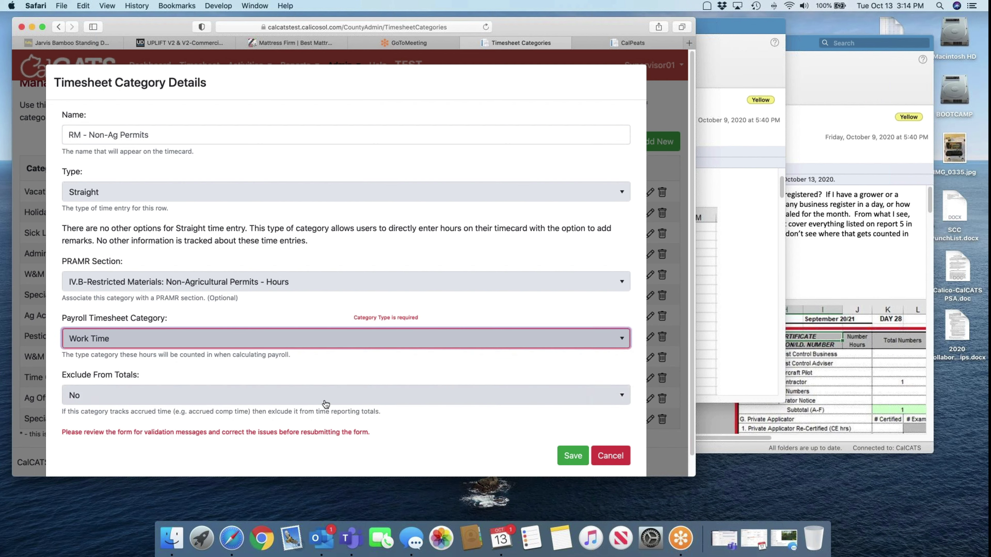
click(572, 456)
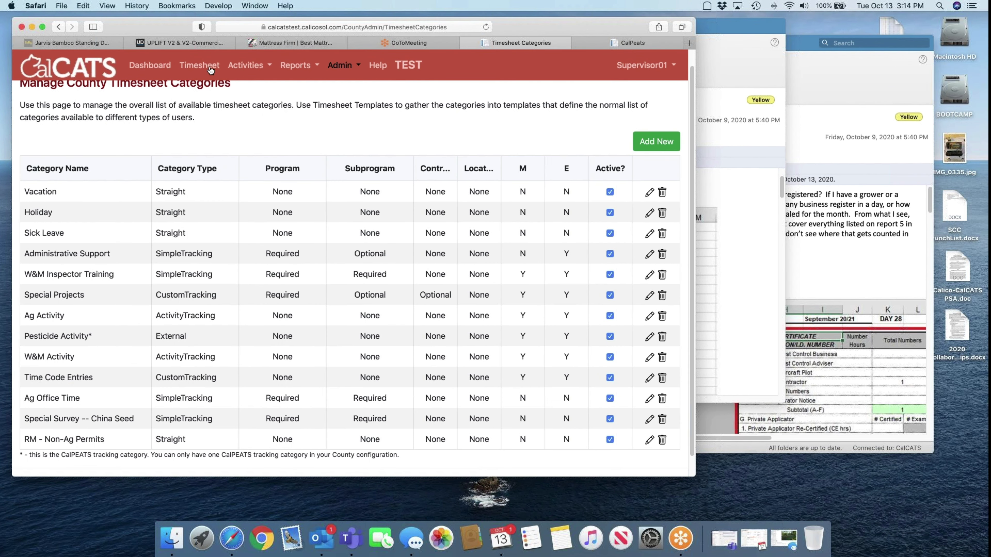
Jump the timesheet to today's pay period, PP 21 (Oct 11–24)
click(209, 66)
click(245, 142)
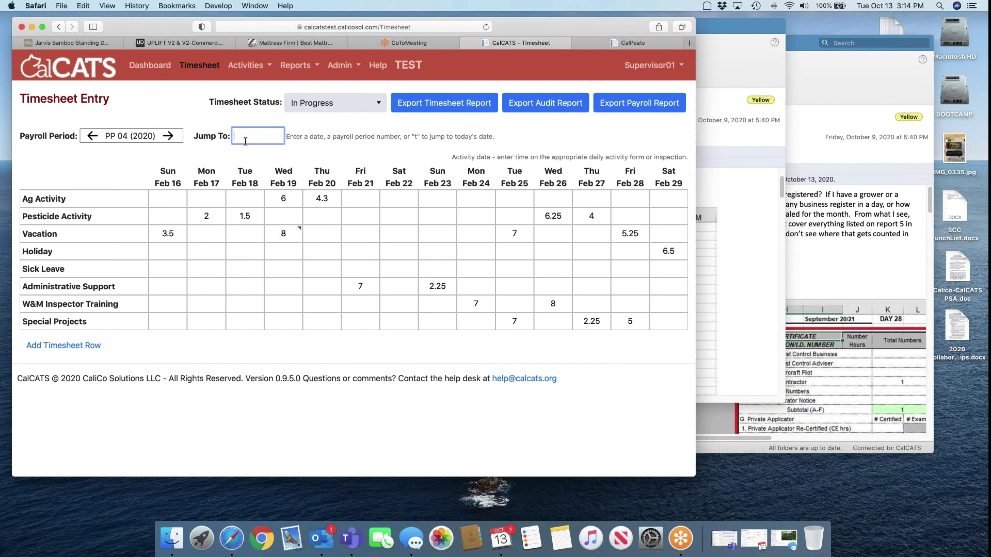
text(t)
key(Return)
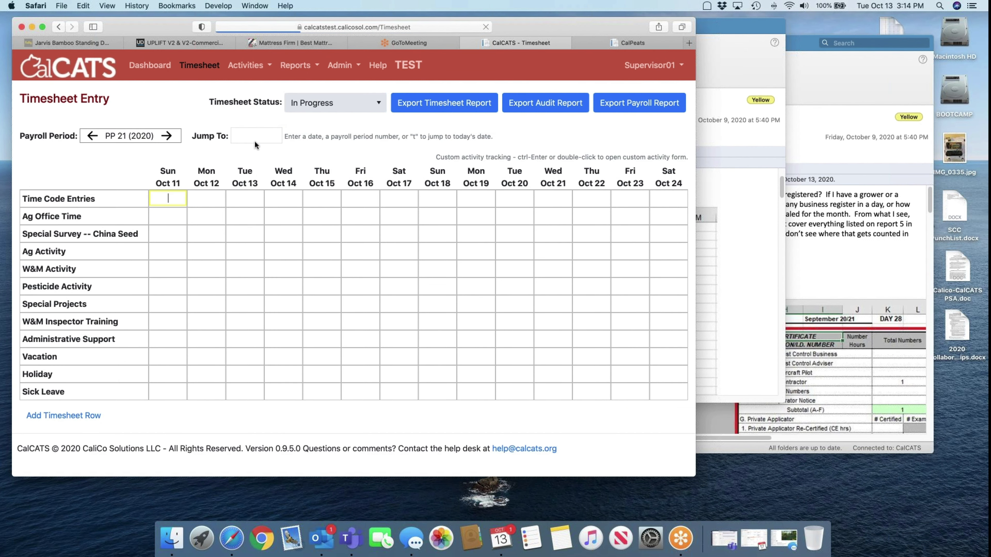
Add an RM - Non-Ag Permits row and enter 8 hours on Mon Oct 12
click(93, 415)
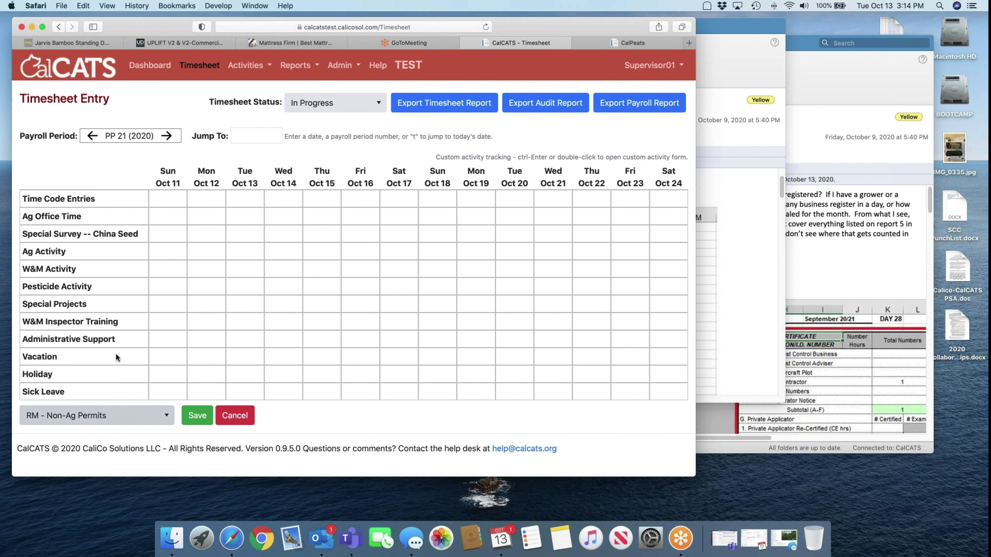
click(93, 419)
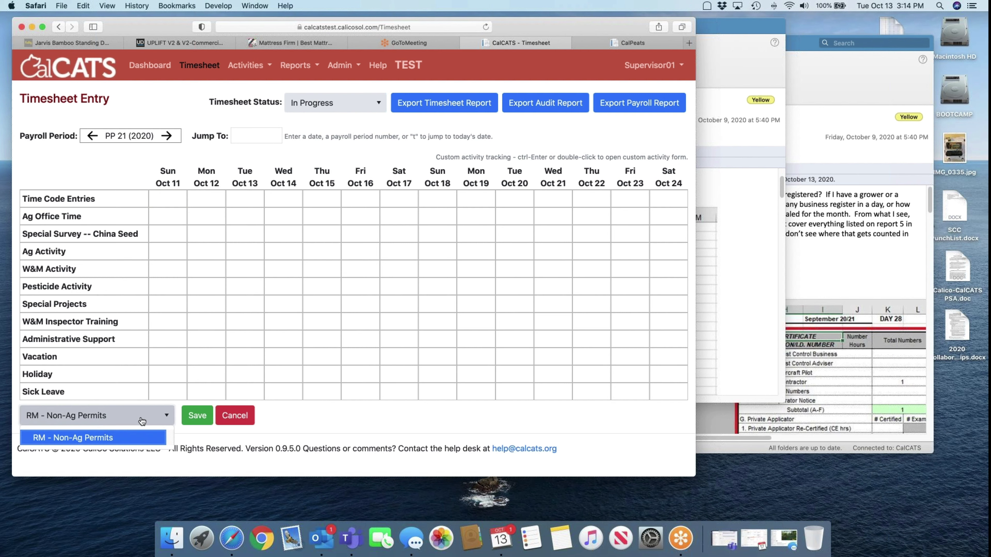
click(195, 422)
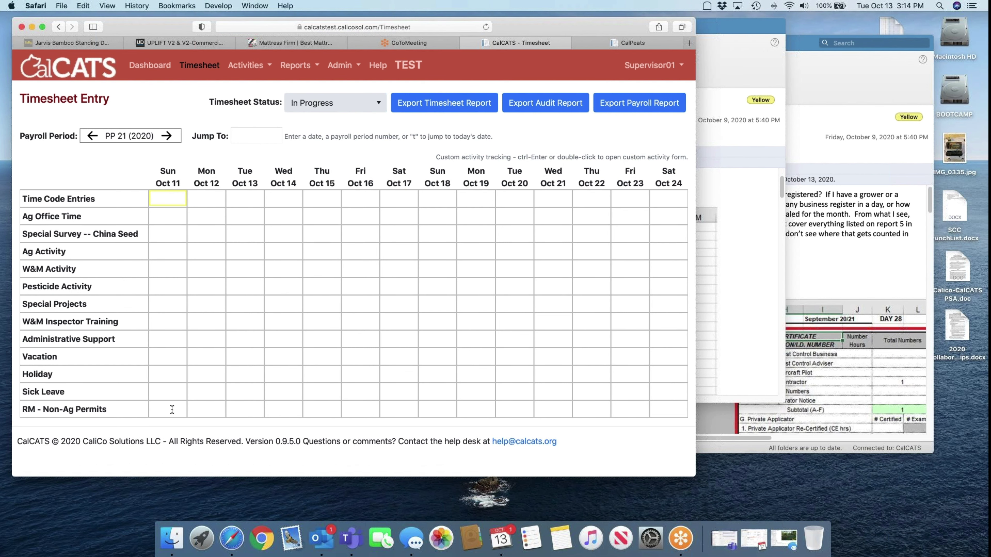
click(172, 409)
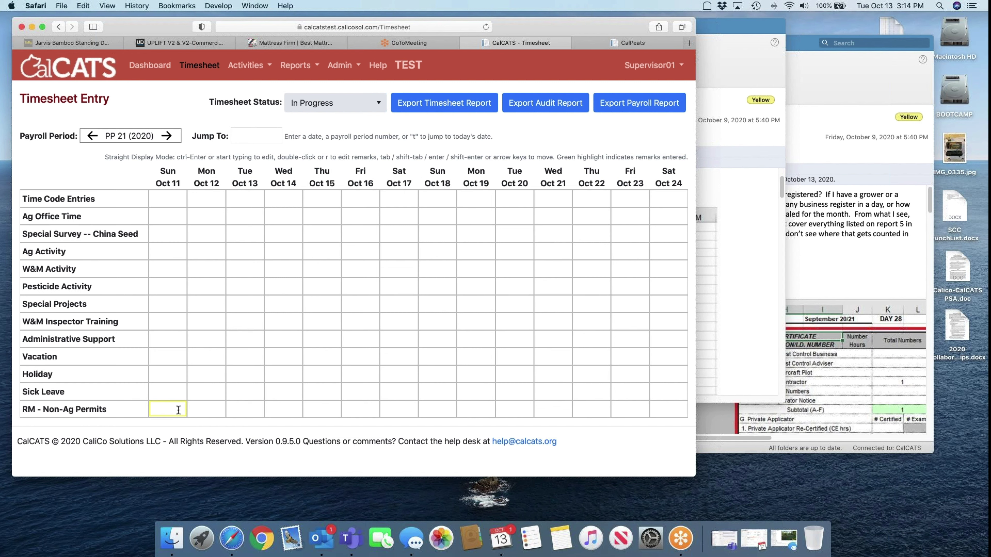
click(205, 408)
key(Tab)
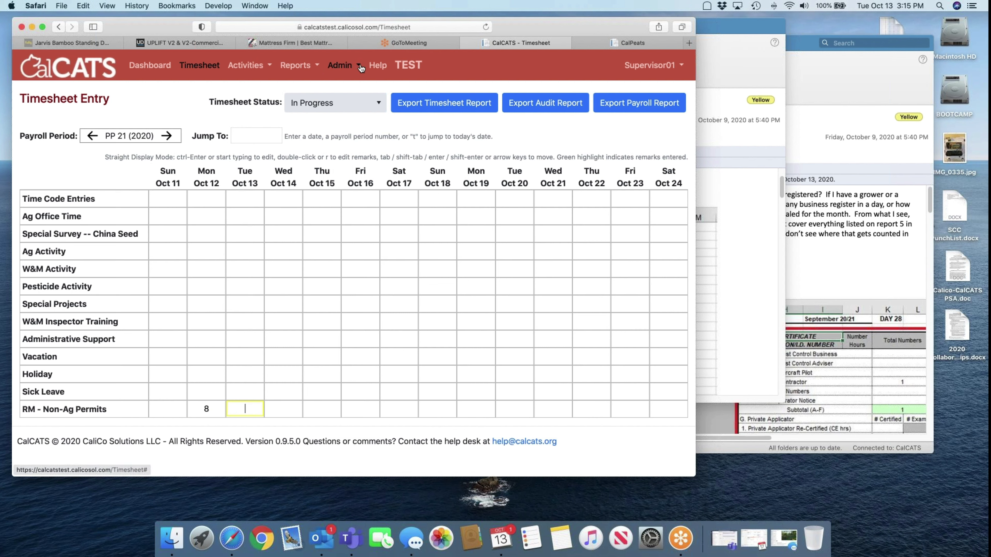
From My Profile, try connecting a CalPEATS account with its username and password, dismissing the county-mismatch error
click(649, 65)
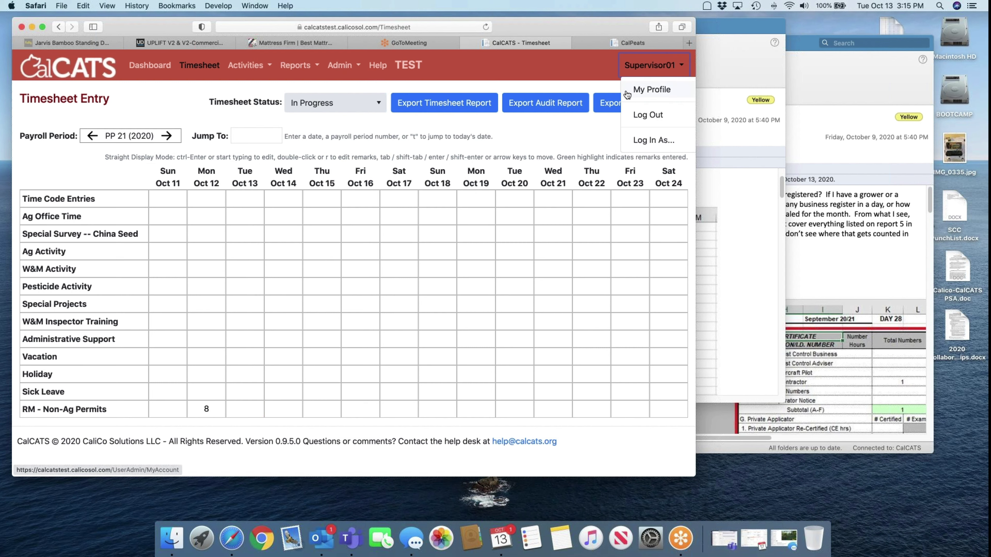
click(640, 90)
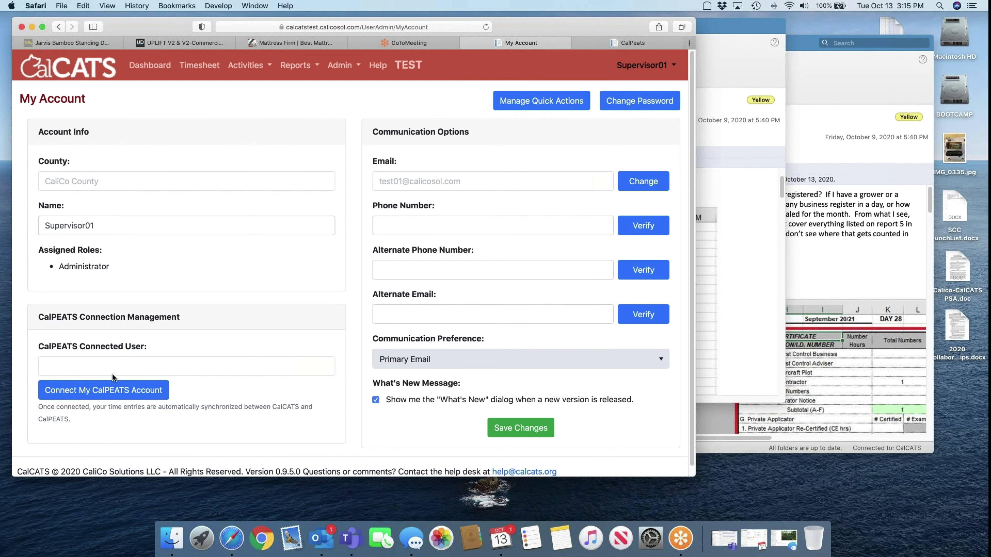
click(117, 393)
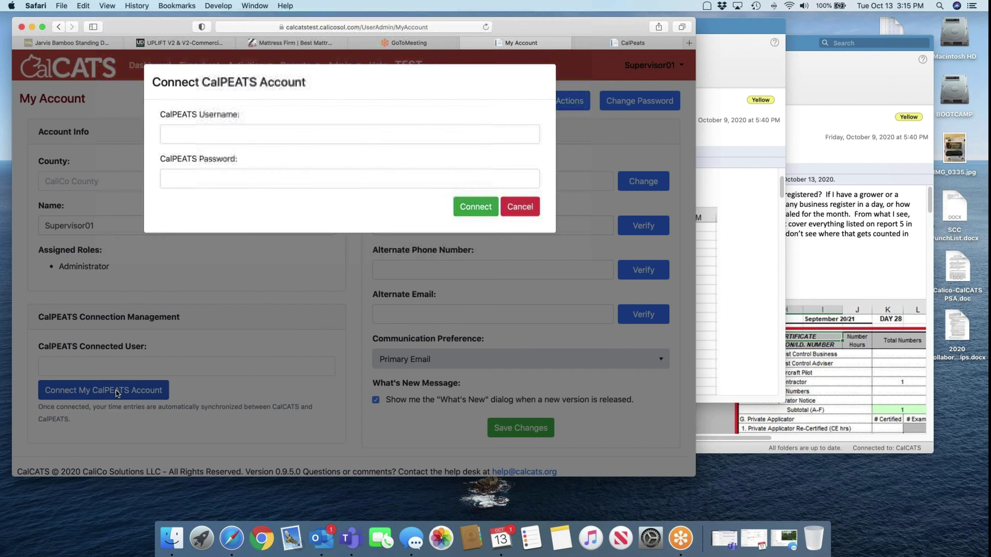
click(217, 138)
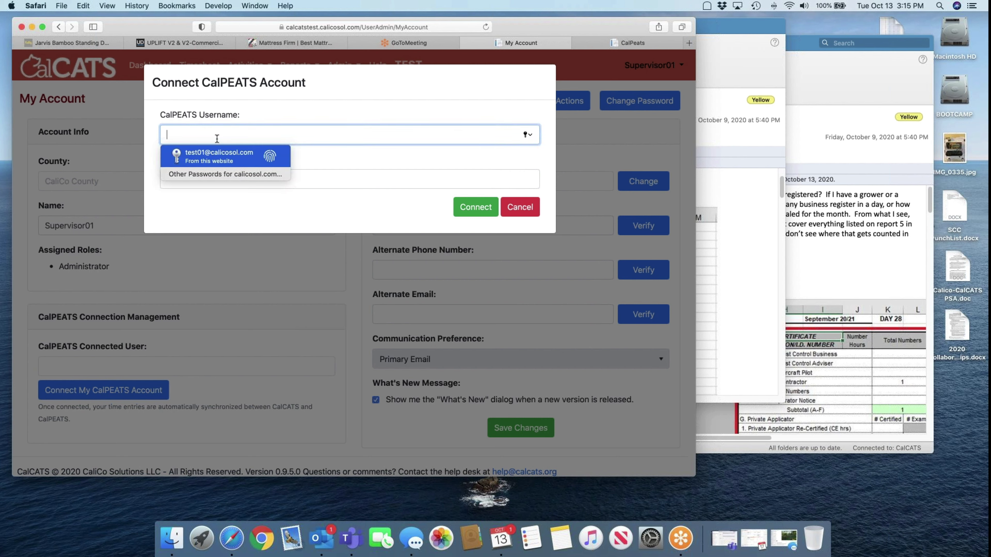
text(calico39)
key(Tab)
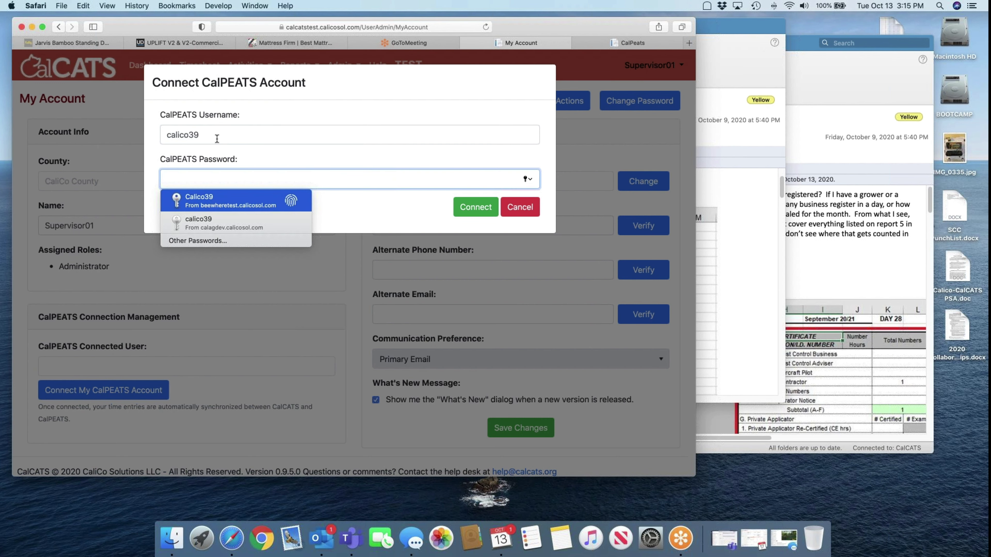
text(*****)
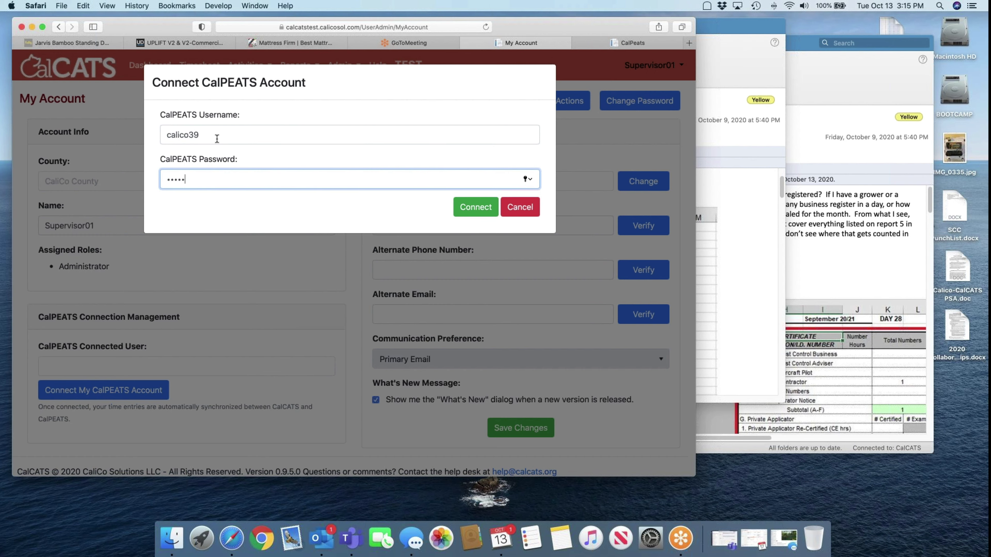
key(Return)
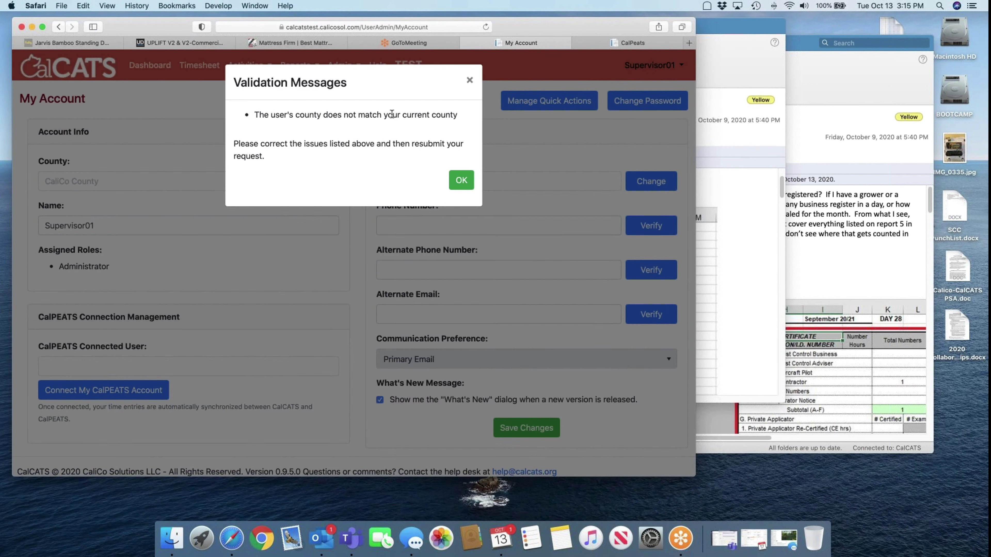
click(459, 180)
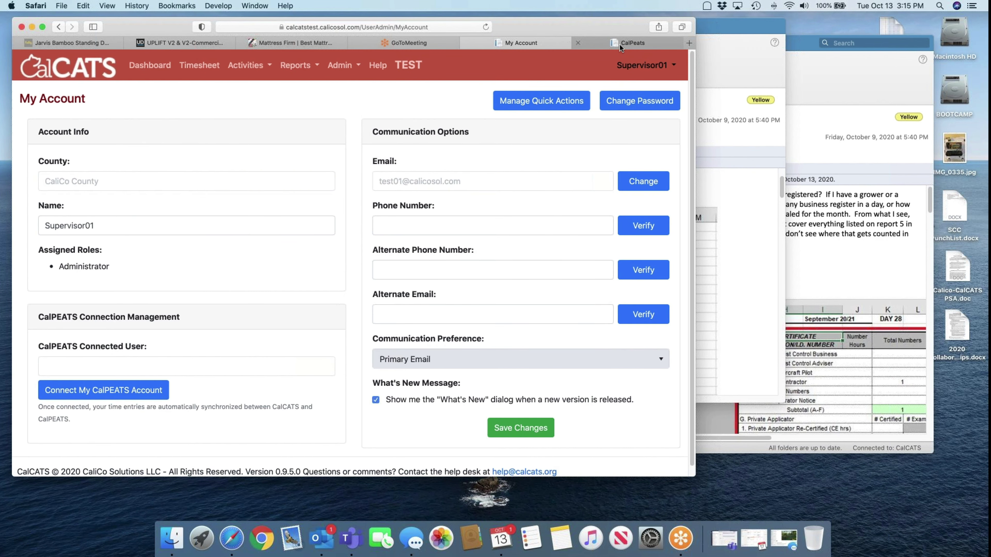
mouse_move(620, 44)
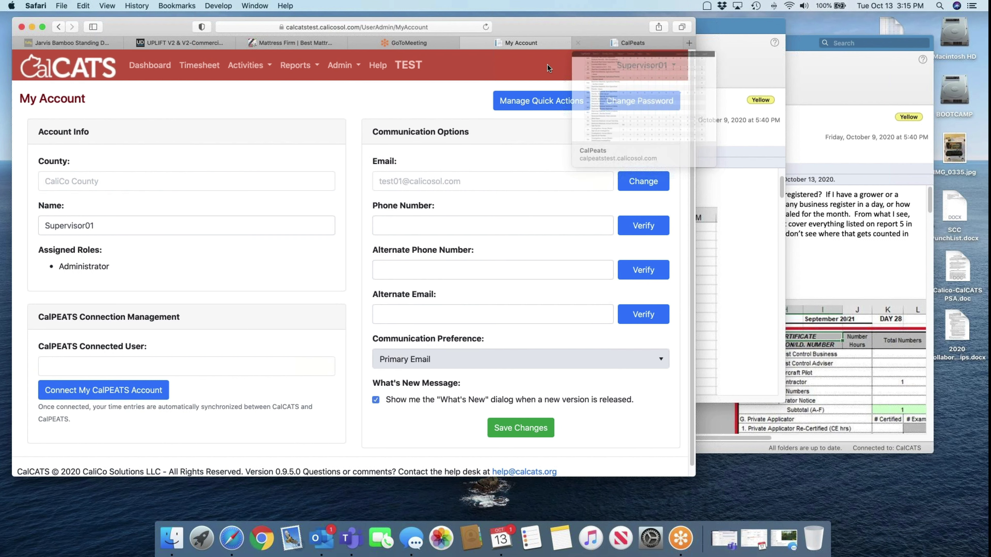
Log out of CalCATS, declining Safari's offer to save the password
click(629, 69)
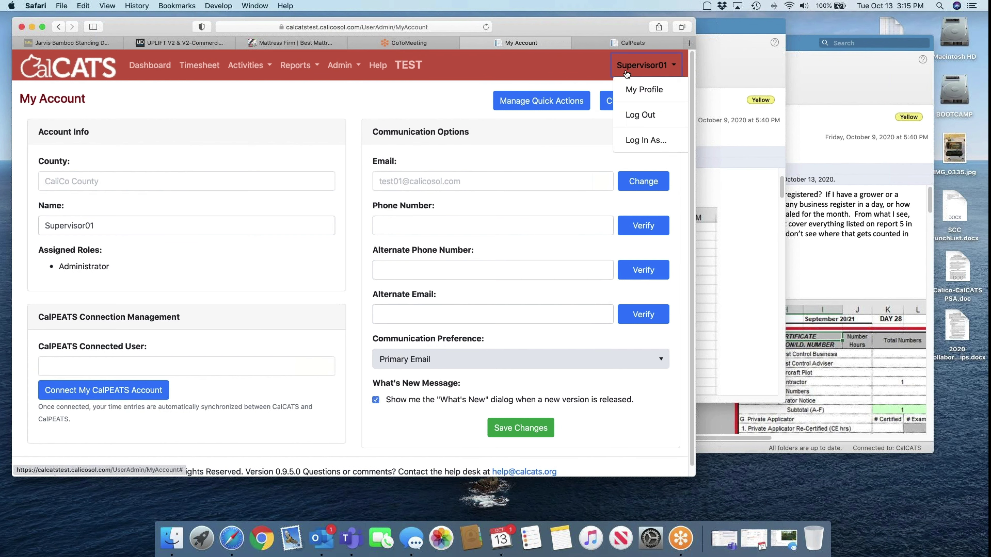
click(636, 115)
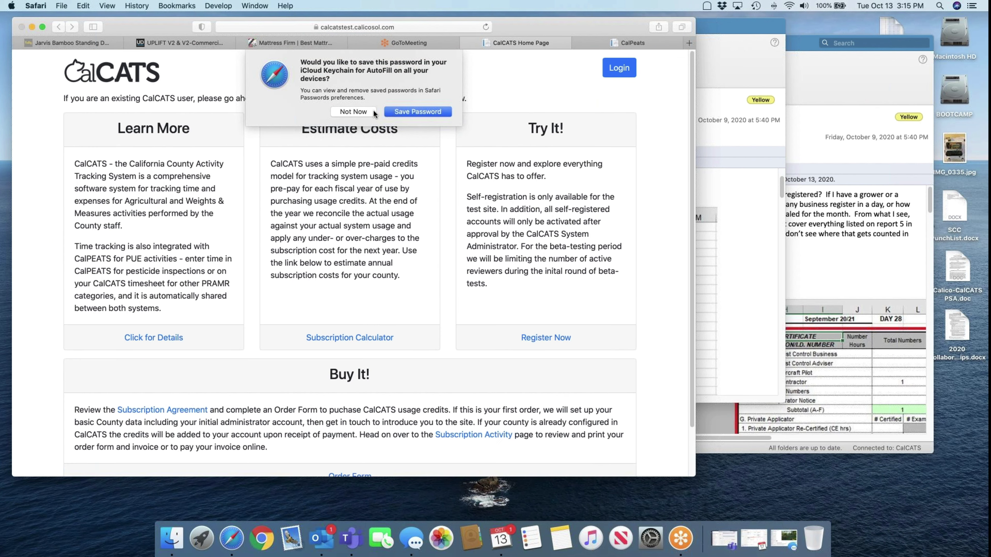
click(370, 112)
Try logging back in with the account username and password, retrying after failed-login alerts
click(621, 70)
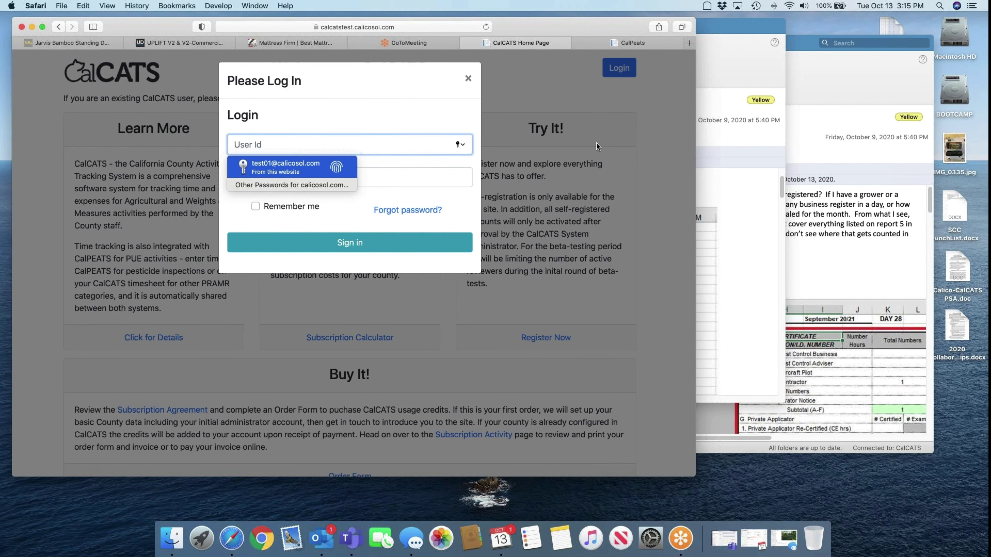
text(calico39)
key(Tab)
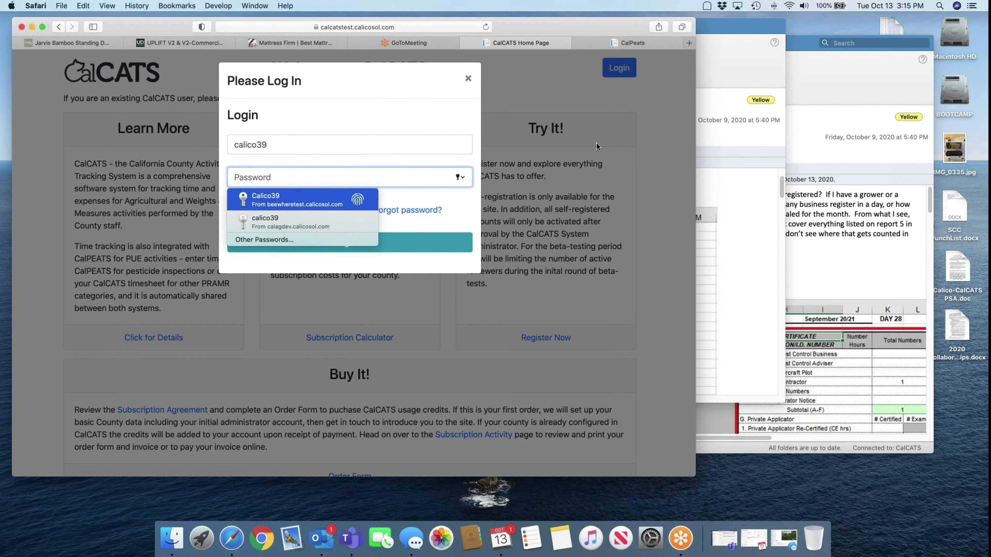
text(••••••)
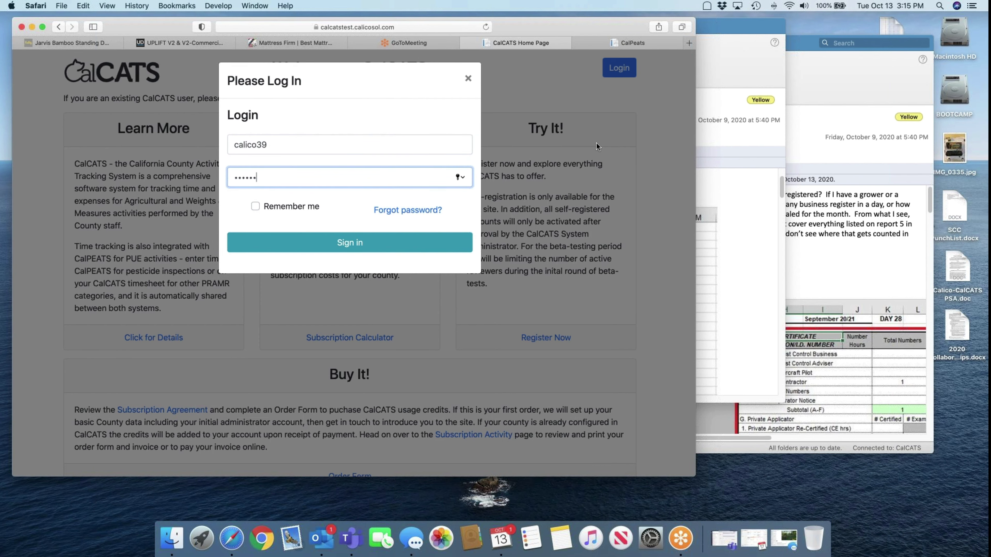
key(Return)
key(Return)
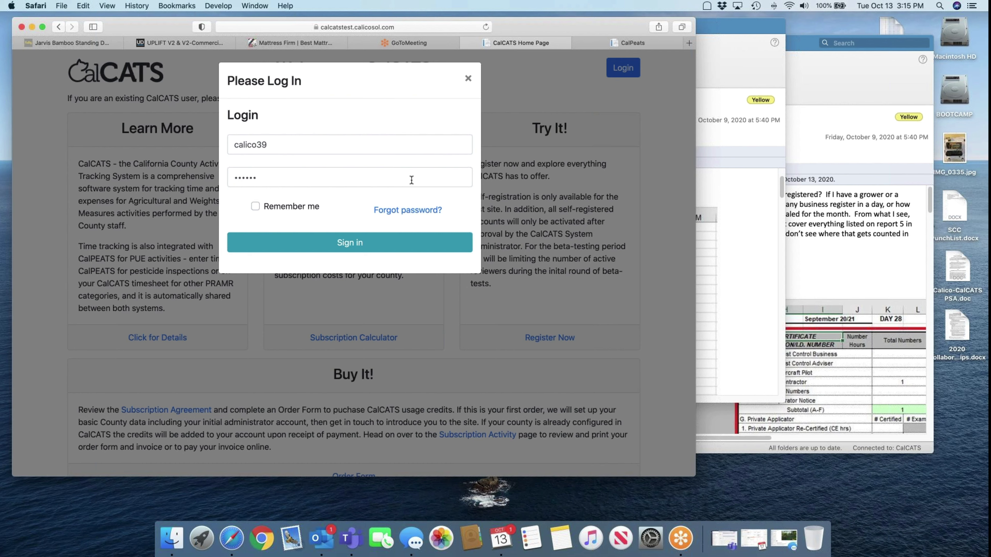
click(409, 177)
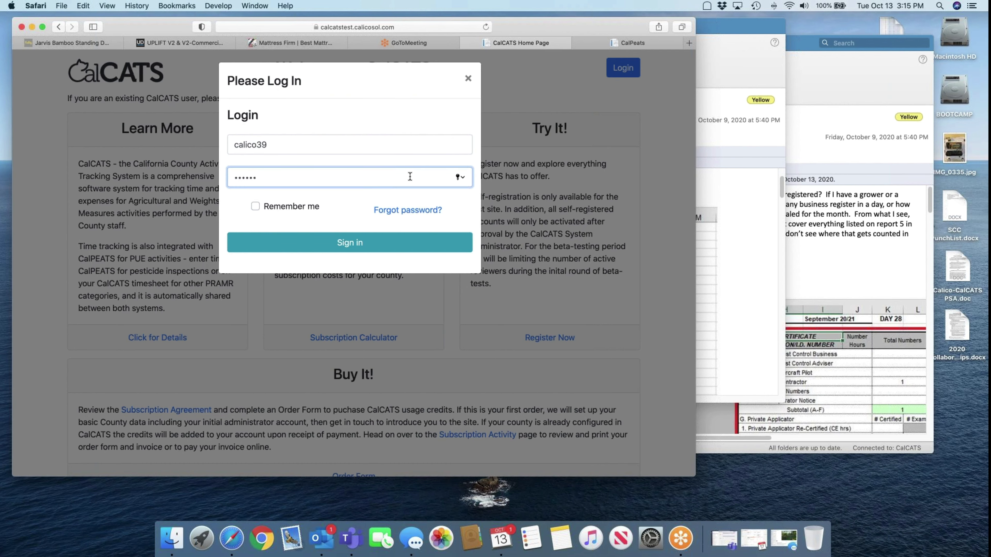
key(Return)
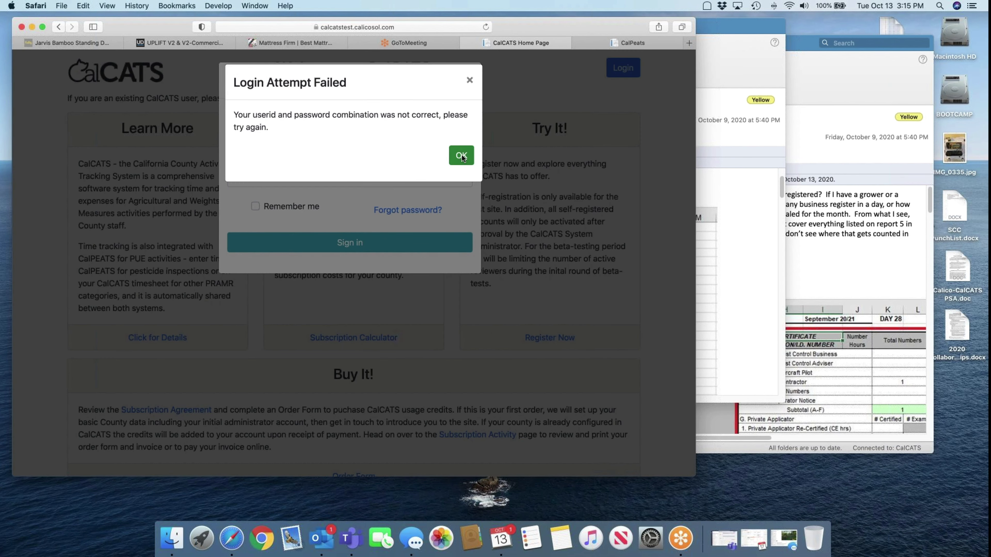
click(461, 156)
double_click(359, 178)
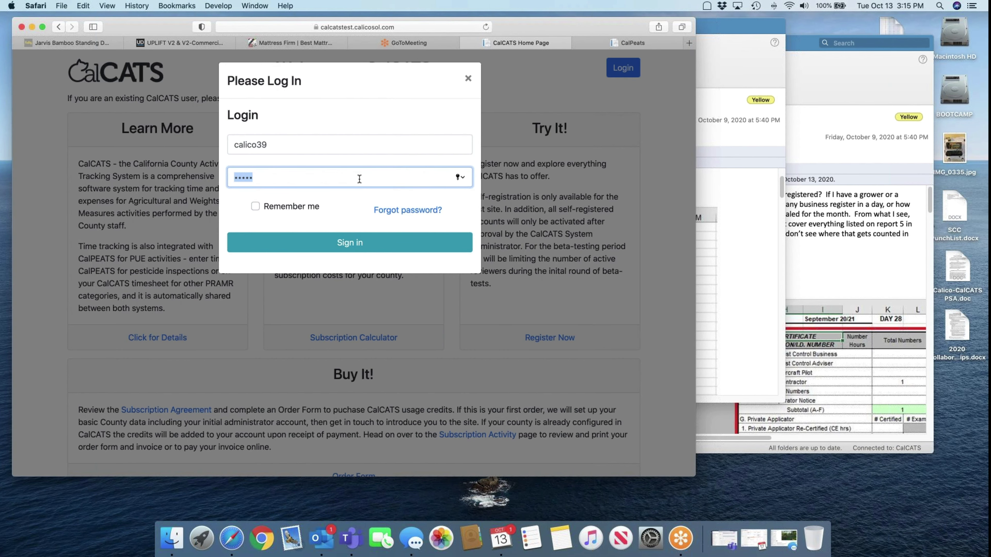
text(calico39)
key(Return)
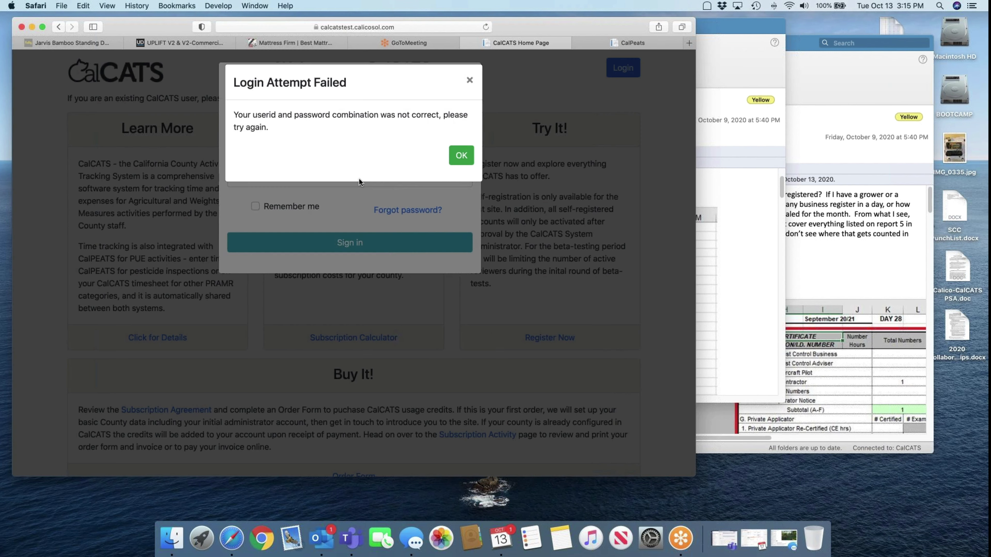
key(Return)
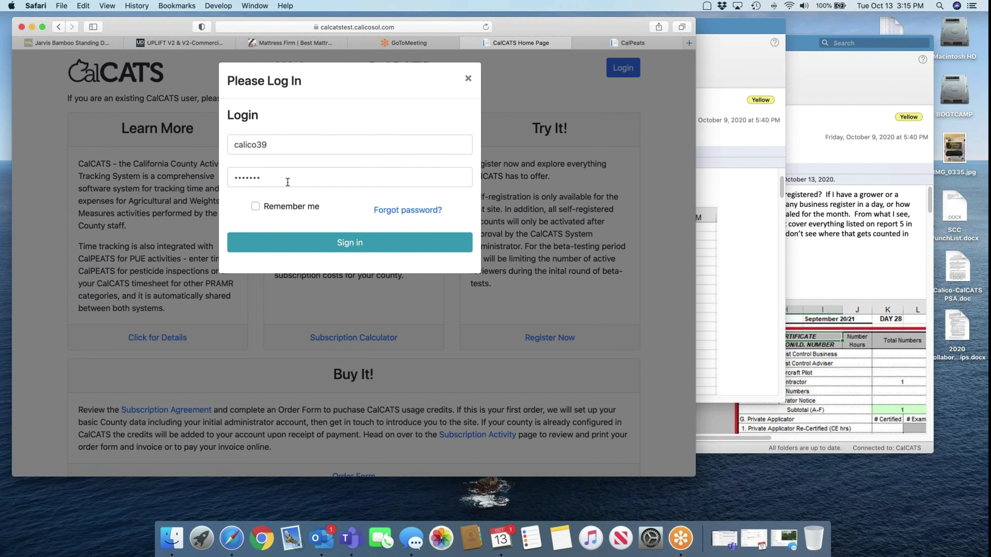
Re-enter the password and user id, then go to Forgot password, declining Safari's save prompt
click(287, 182)
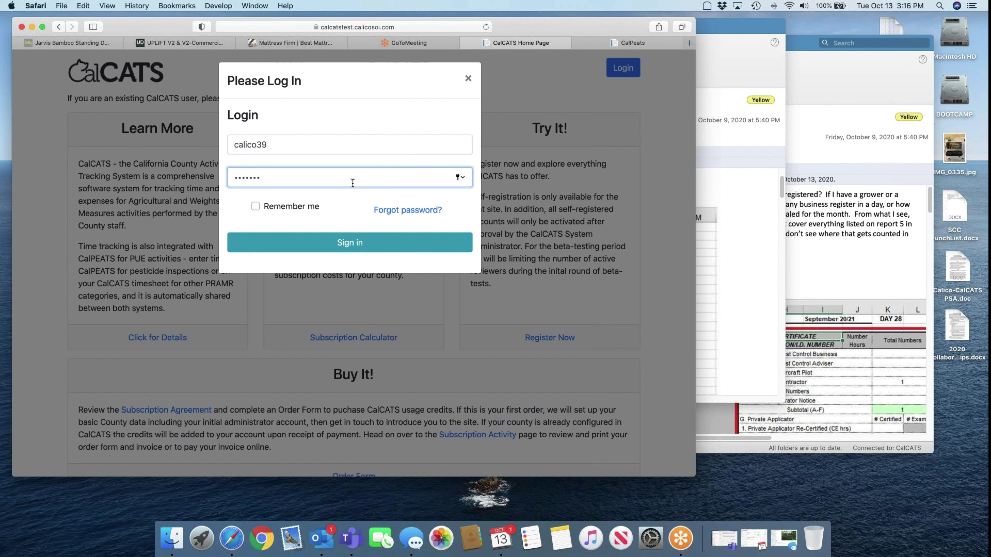
double_click(338, 180)
text(••••••••••)
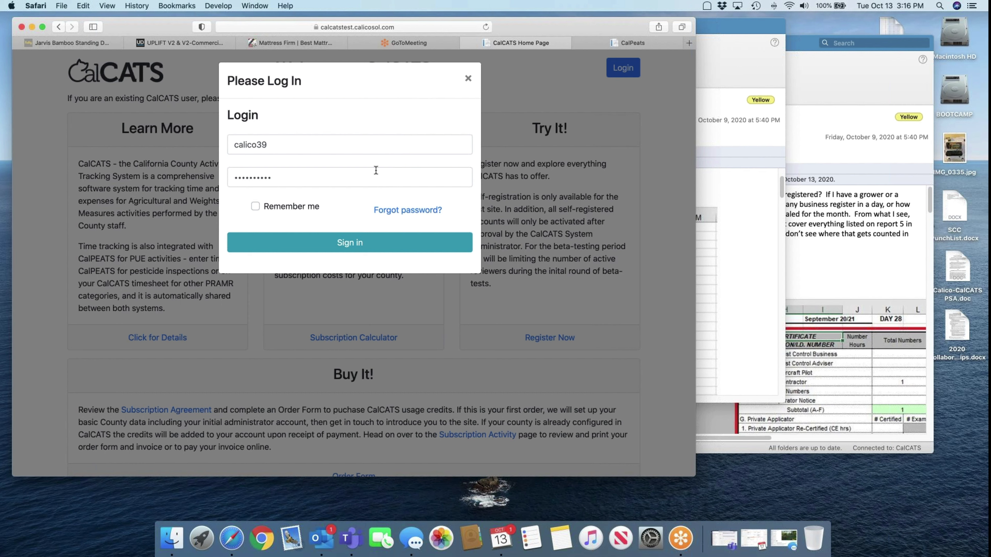
click(366, 146)
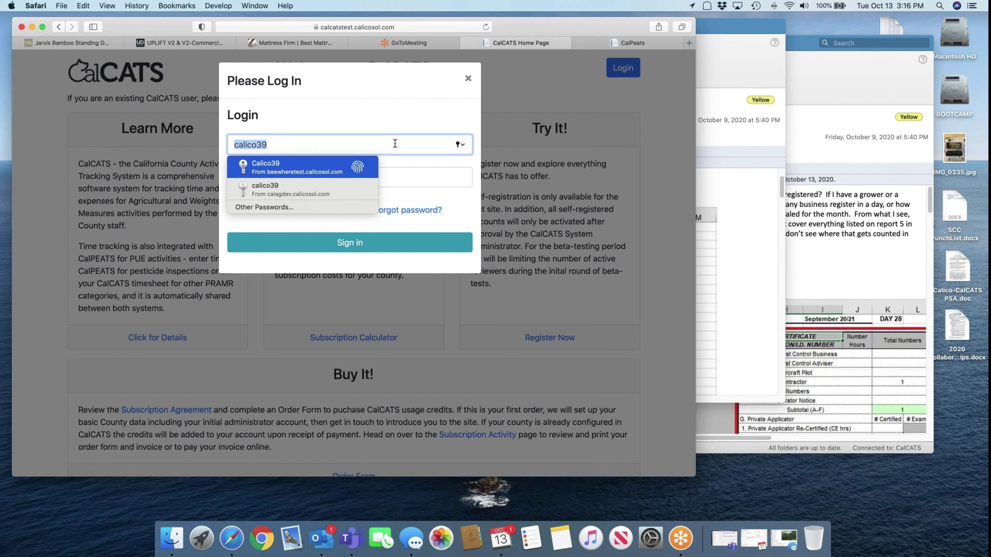
click(403, 211)
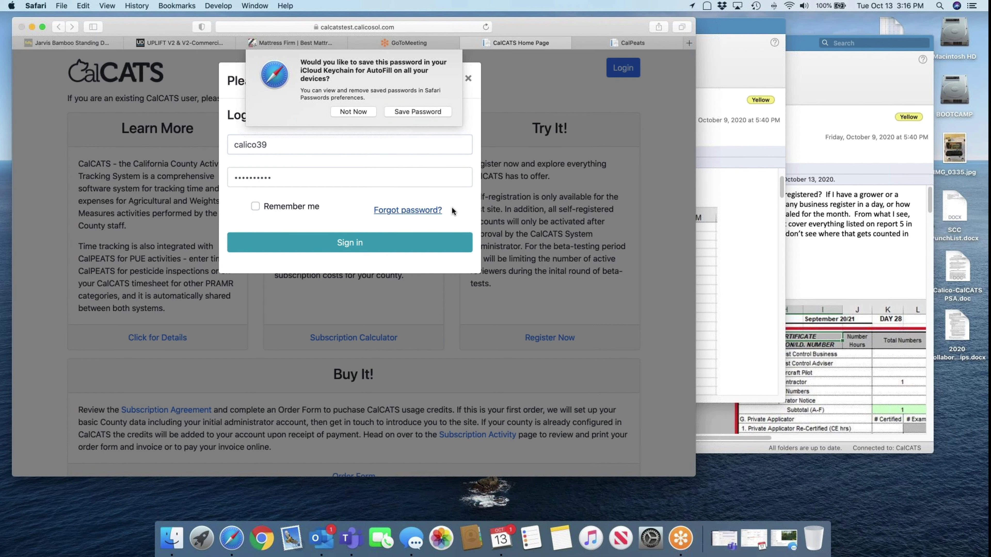
click(360, 111)
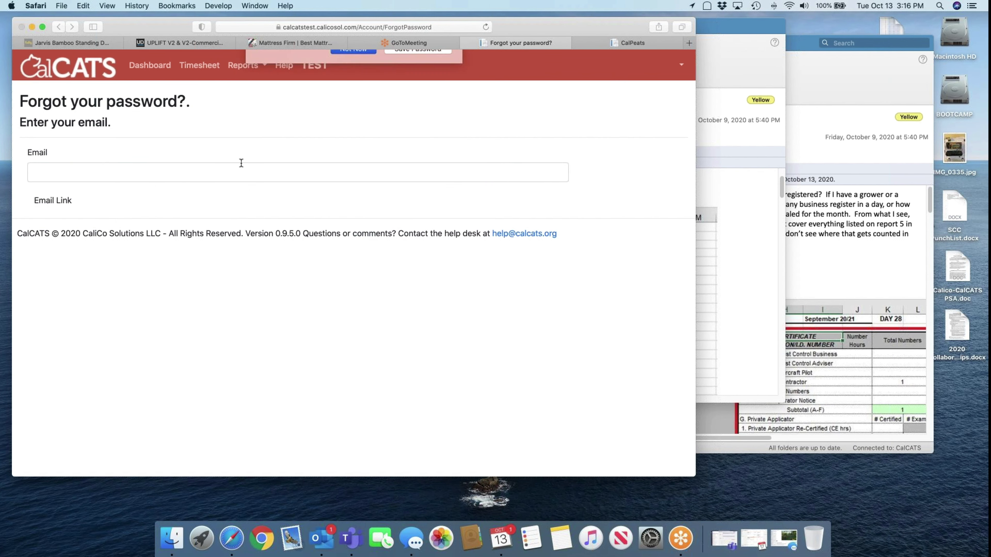
Request a password-reset link for the account's e-mail address
click(200, 171)
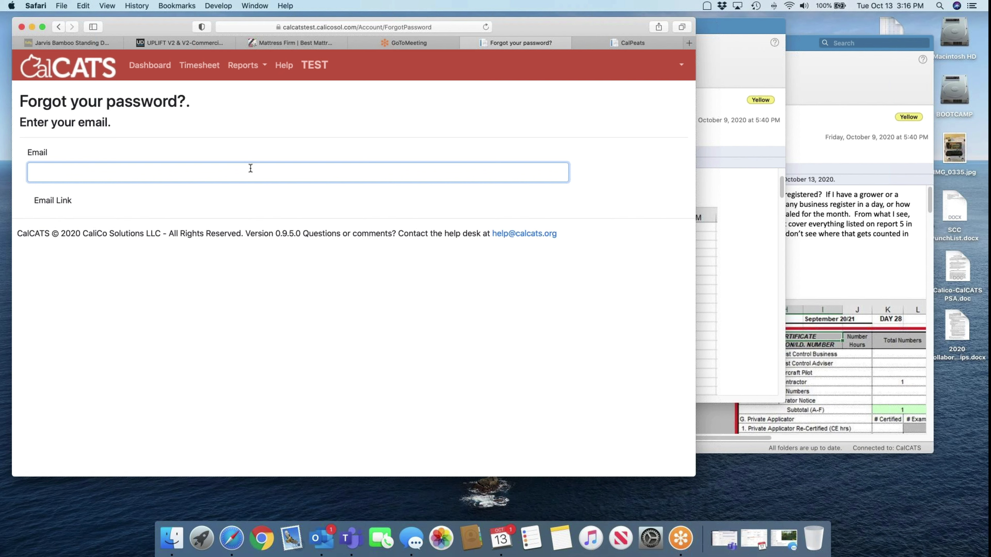
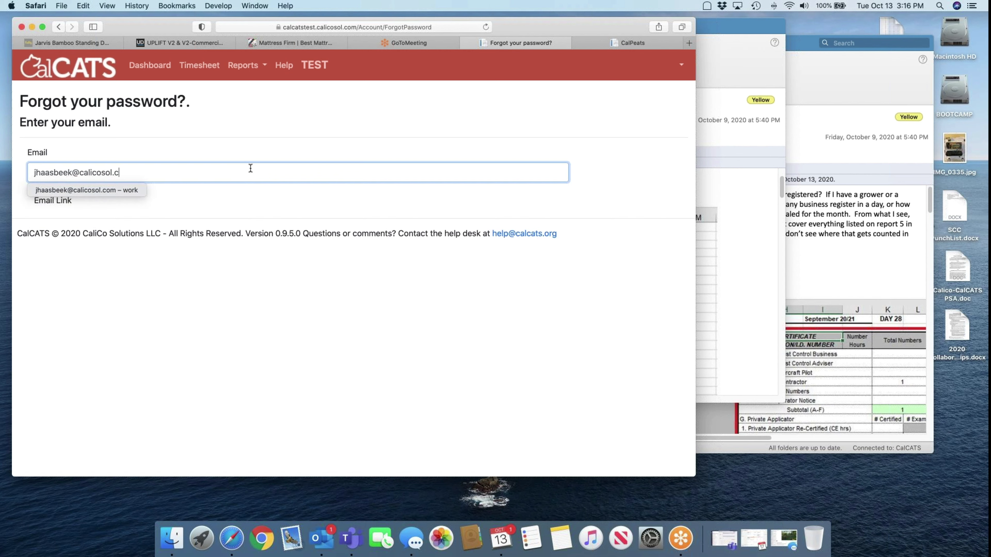
click(60, 201)
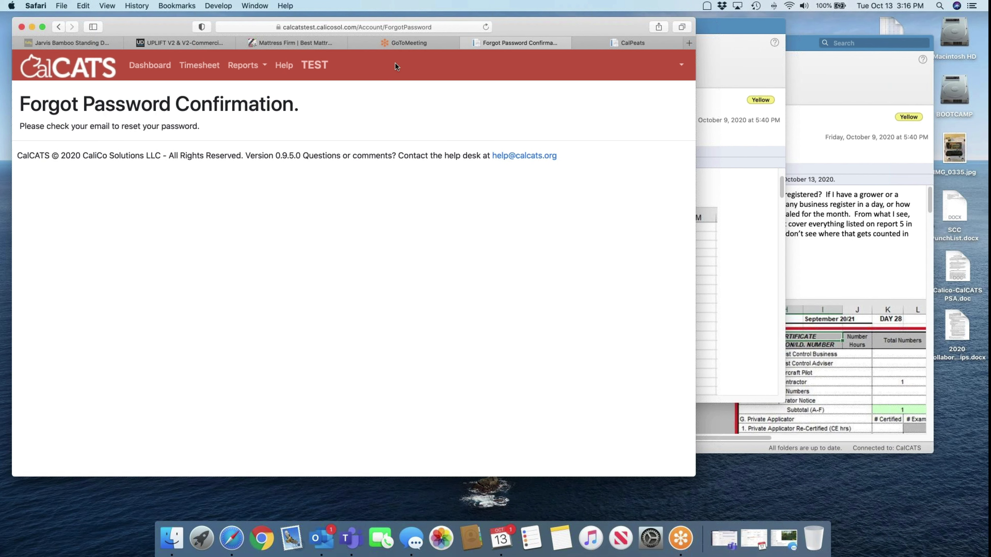
Log out, sign back in with the saved credentials, and load the /Dashboard page
click(686, 66)
click(683, 115)
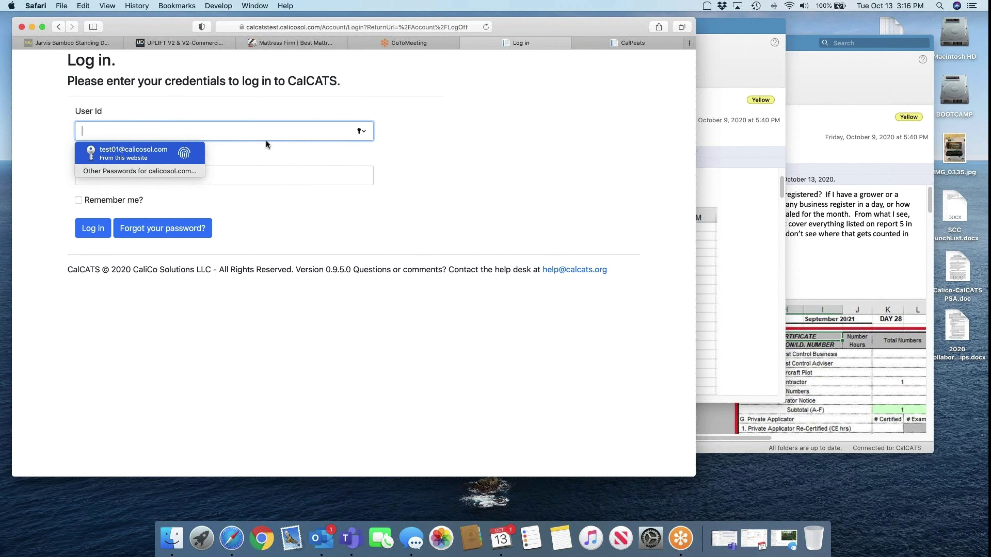
key(Return)
key(Return)
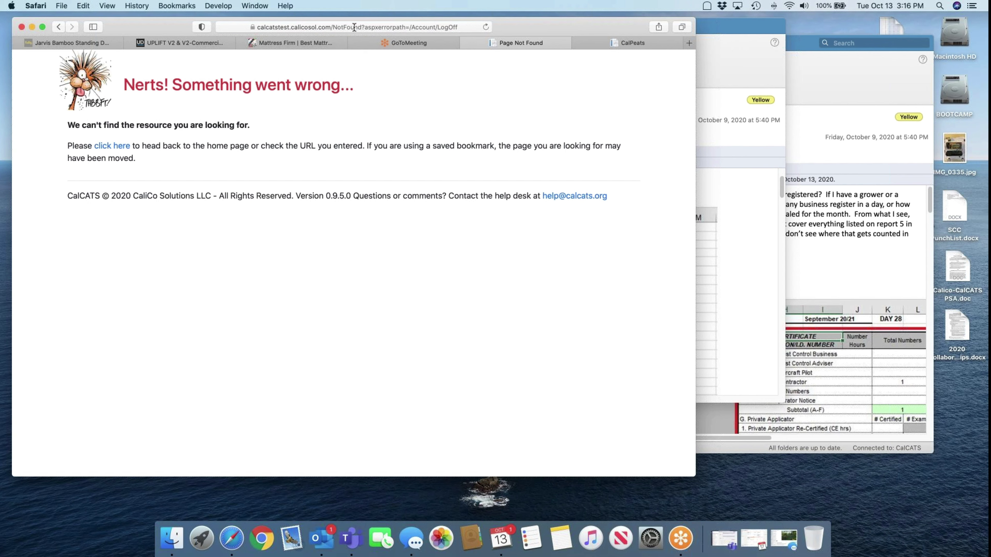
click(329, 26)
drag(324, 27, 468, 26)
text(Dashboard)
key(Return)
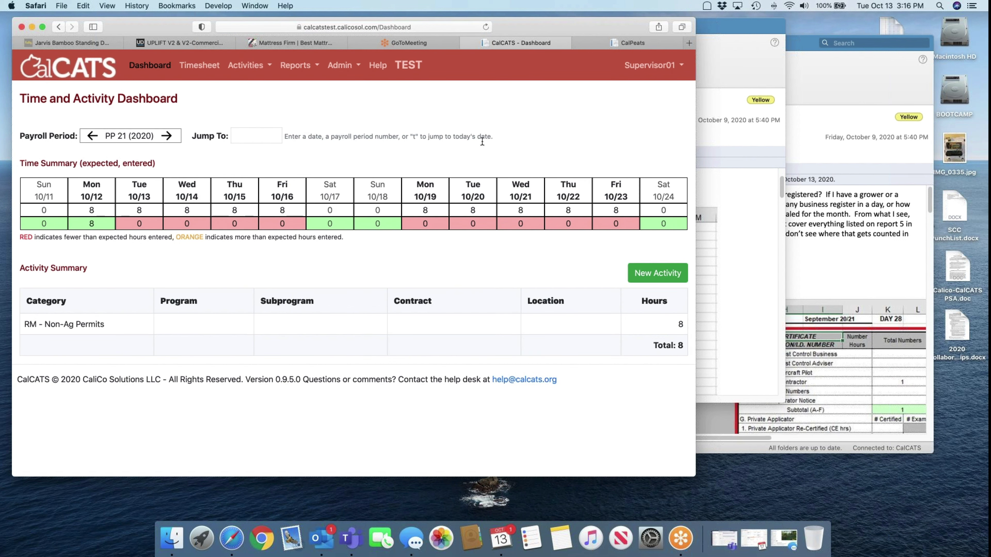
Open the PP 21 (2020) Timesheet grid, glancing at CalPEATS before returning to it
click(199, 65)
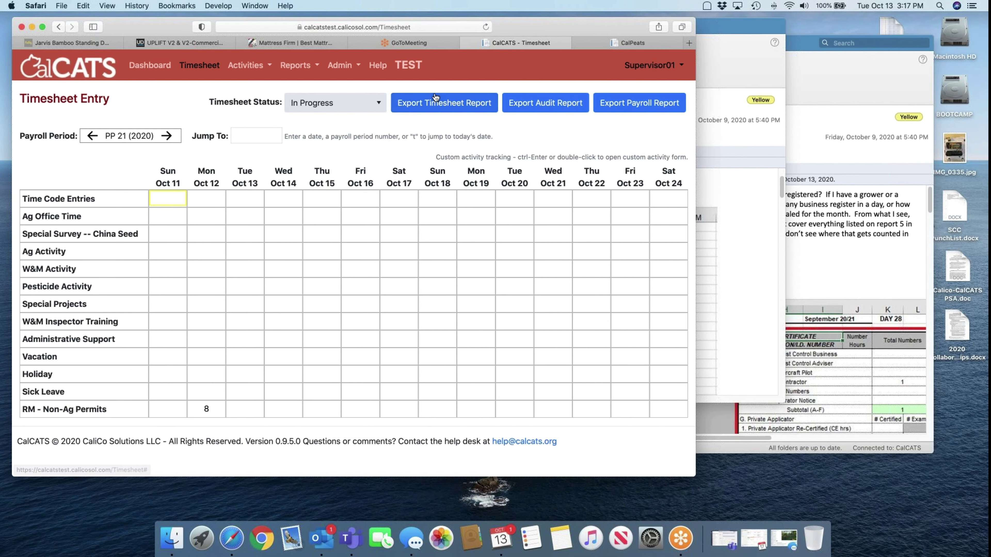
click(635, 43)
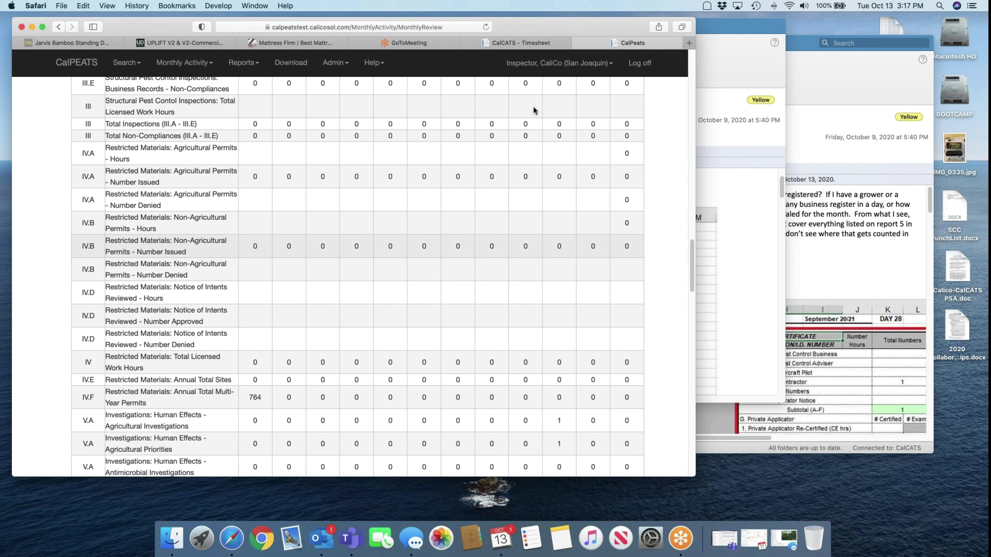
click(535, 40)
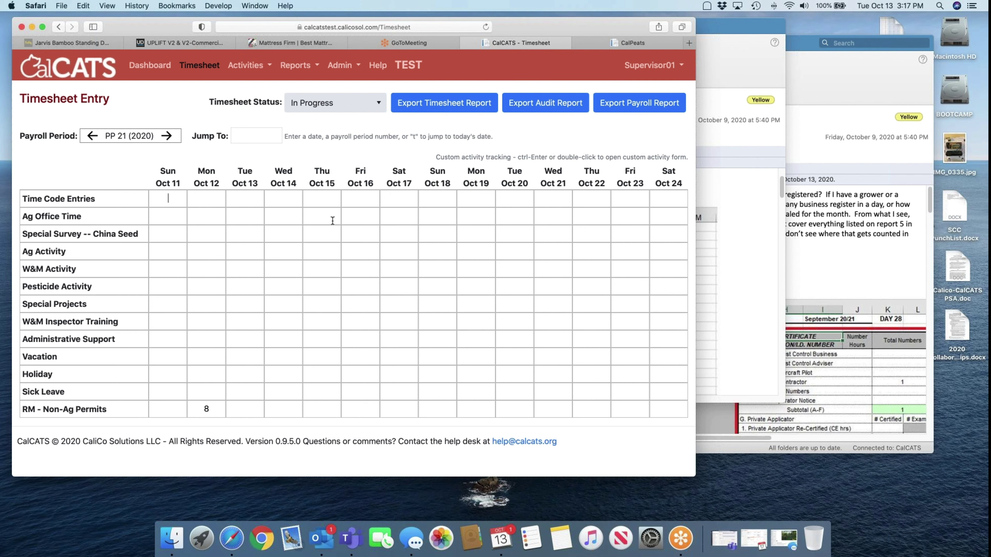
Open the Staff timesheet template for editing under Admin > Configuration > Timesheet Templates
click(346, 66)
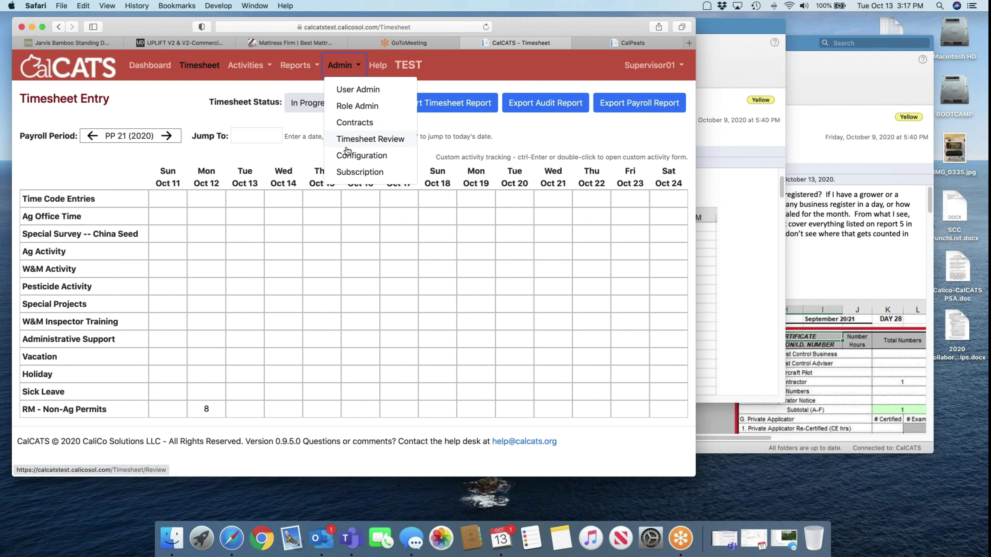
click(346, 155)
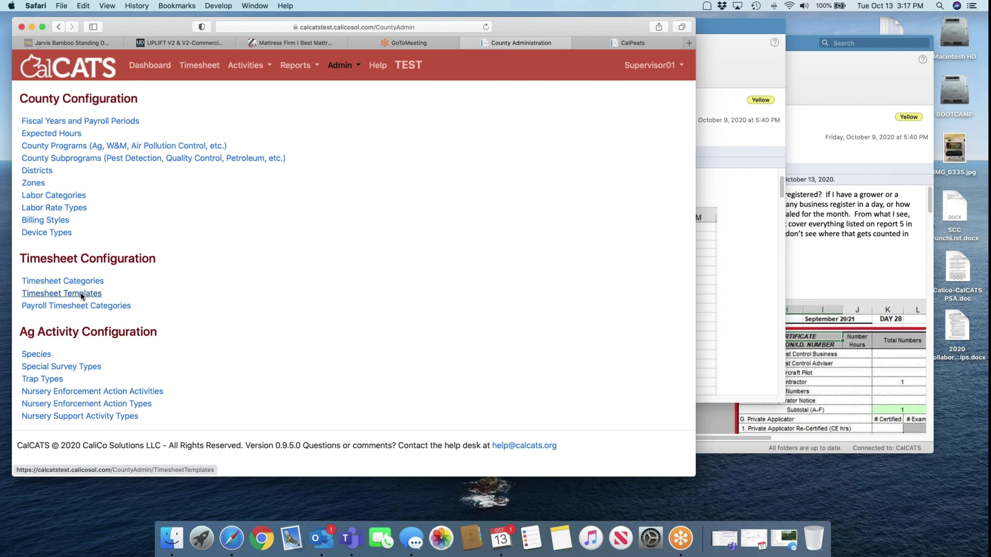
click(80, 293)
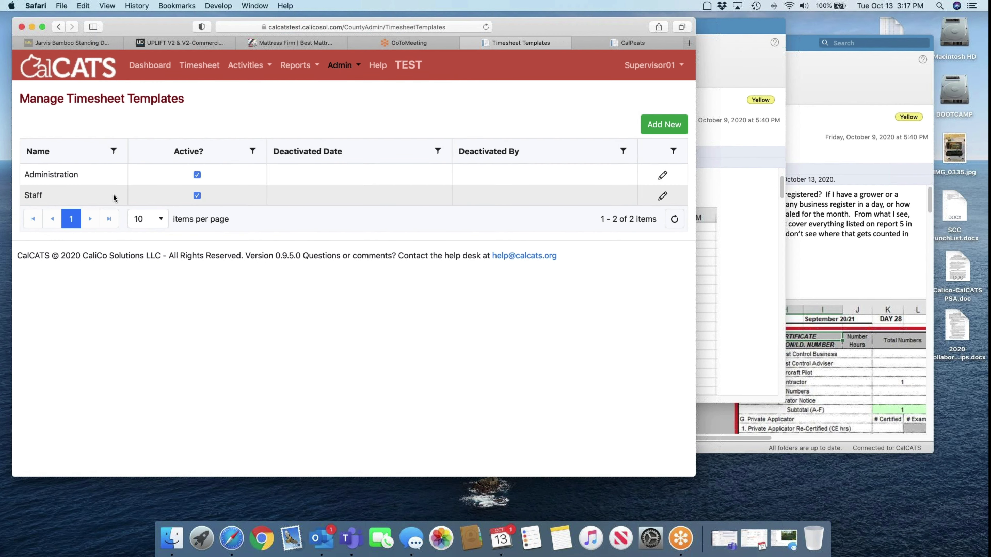
click(663, 198)
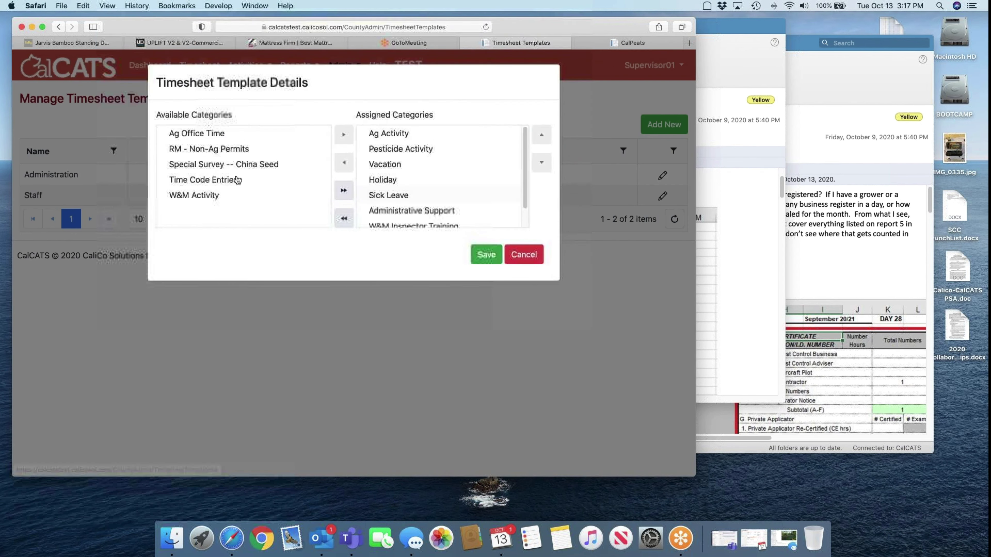
Assign RM - Non-Ag Permits to the Staff template, save it, and reopen the timesheet grid
click(204, 151)
double_click(204, 151)
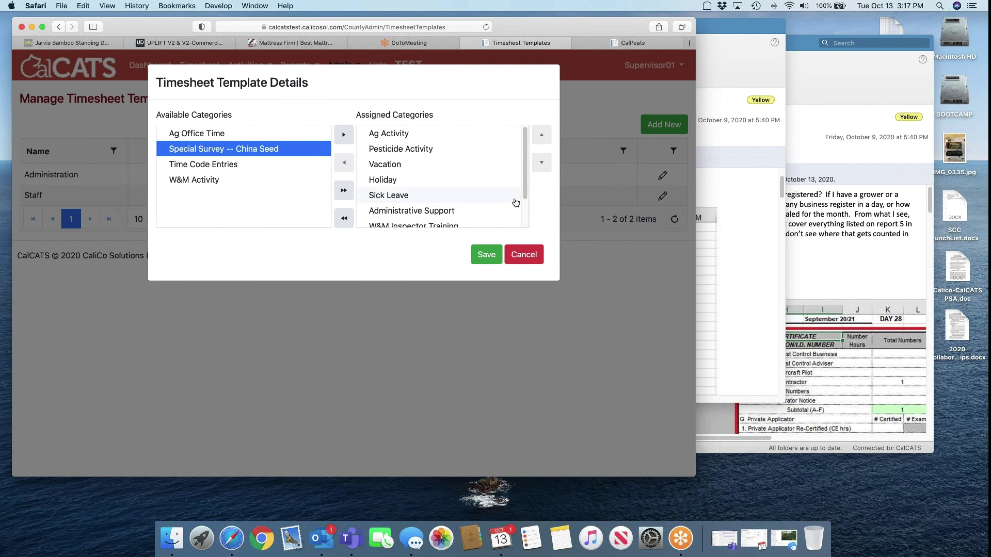
drag(524, 199, 522, 218)
scroll(521, 217, down, 1)
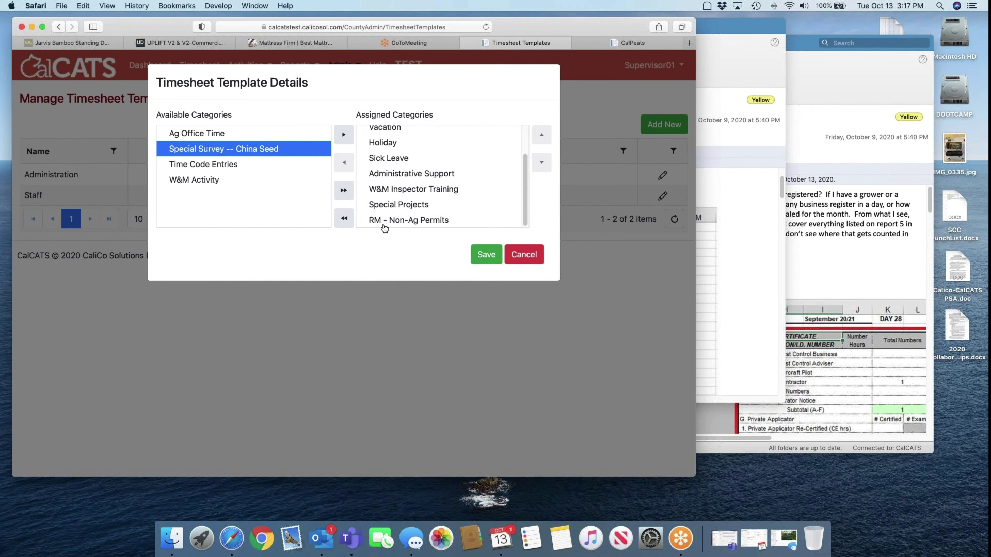
click(487, 254)
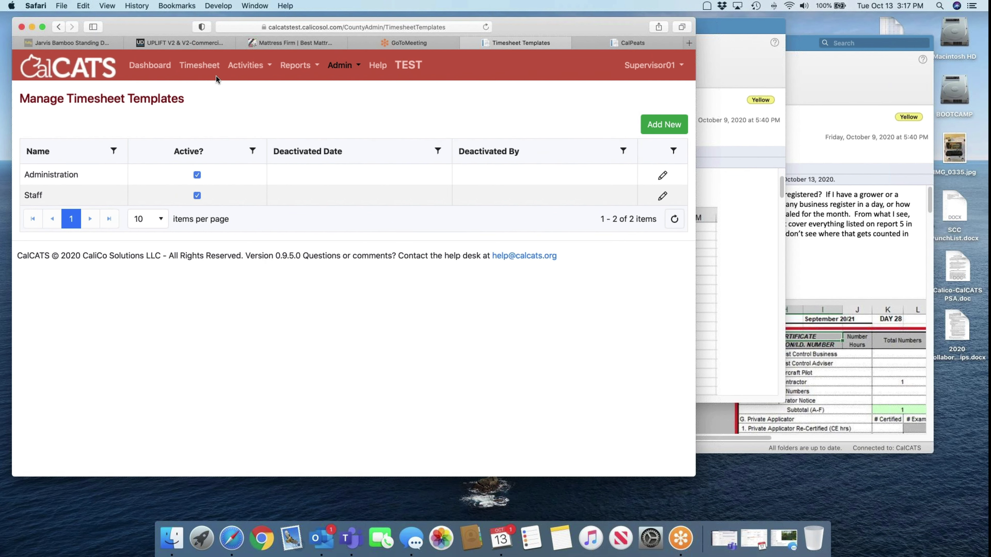
click(201, 66)
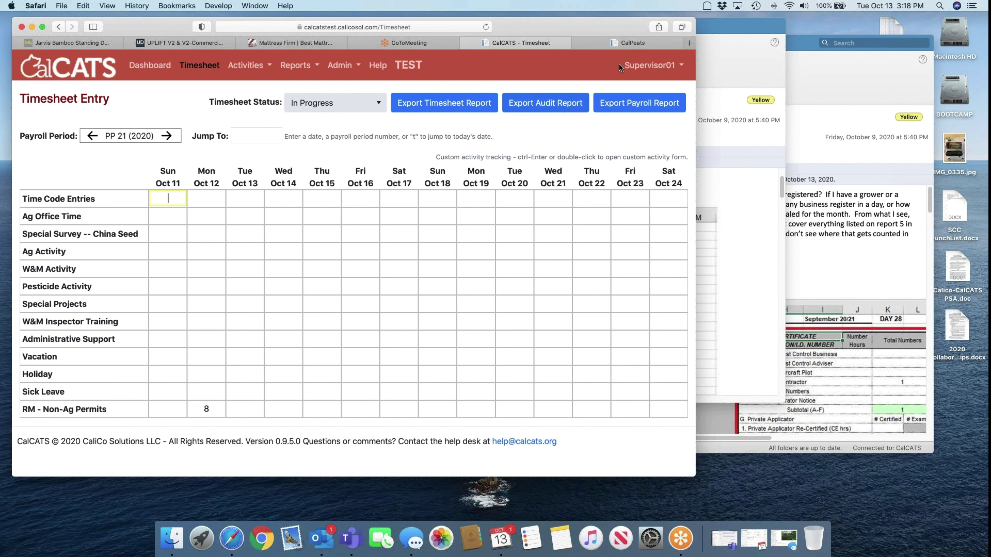
Check the CalPEATS Monthly Review's IV.B Non-Agricultural Permits hours against the timesheet
click(619, 40)
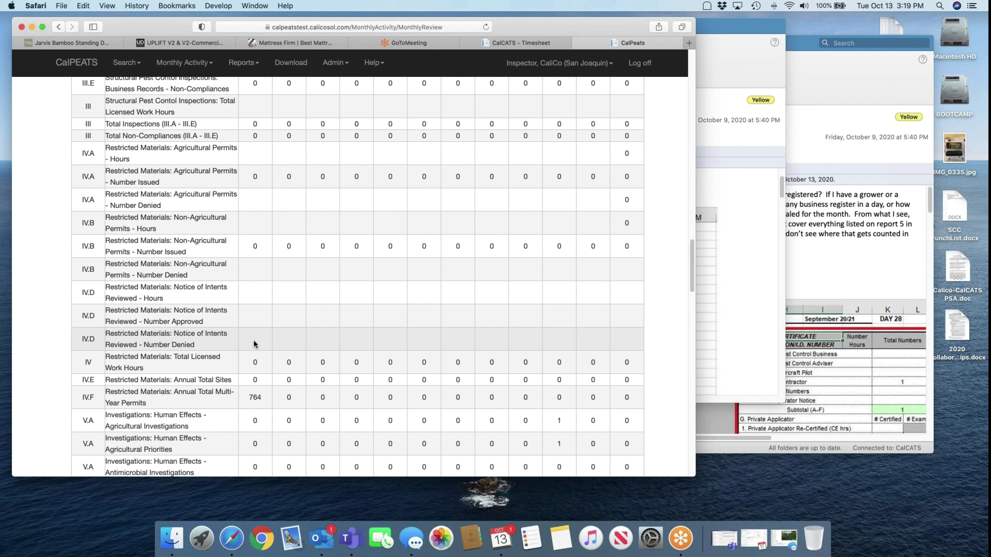
scroll(253, 340, up, 15)
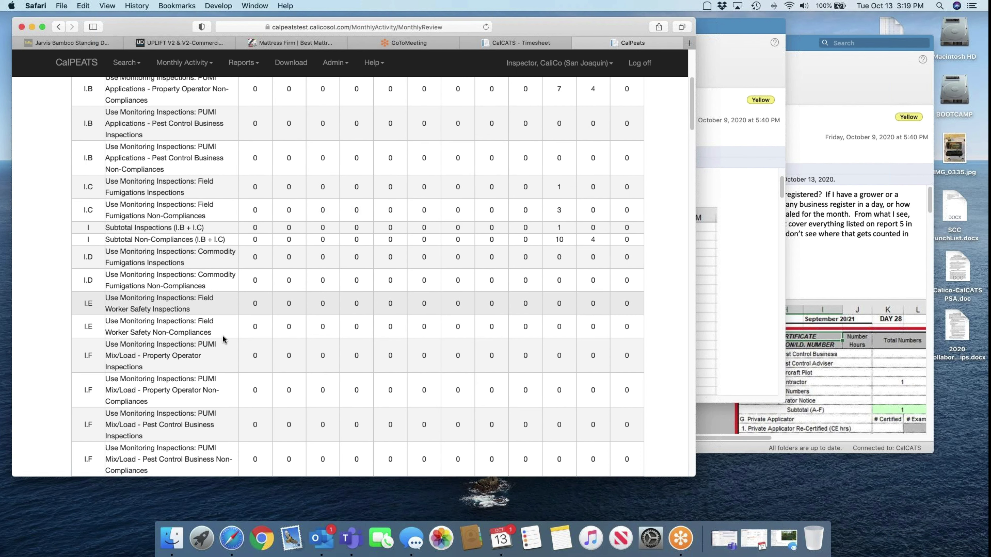
scroll(221, 351, down, 6)
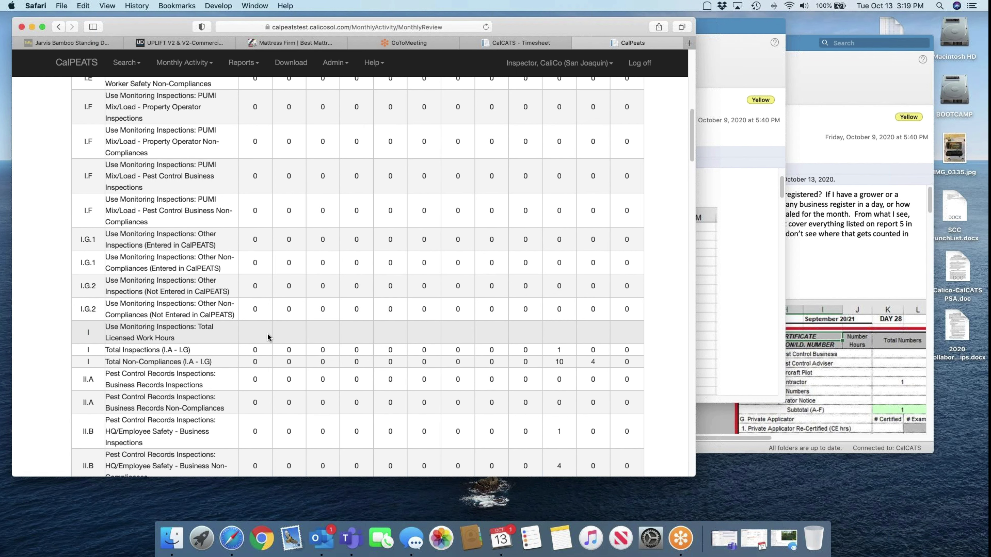
scroll(272, 371, down, 15)
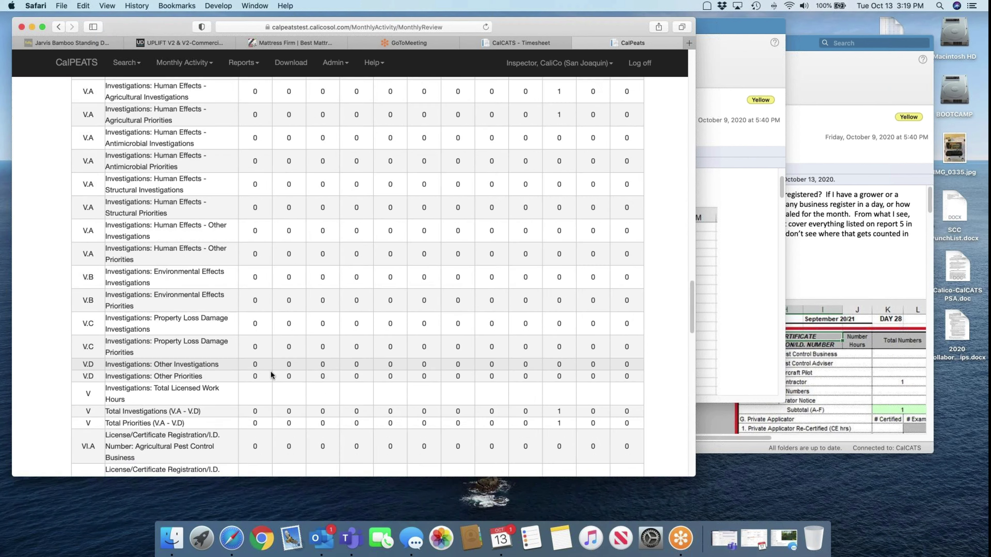
scroll(270, 372, down, 15)
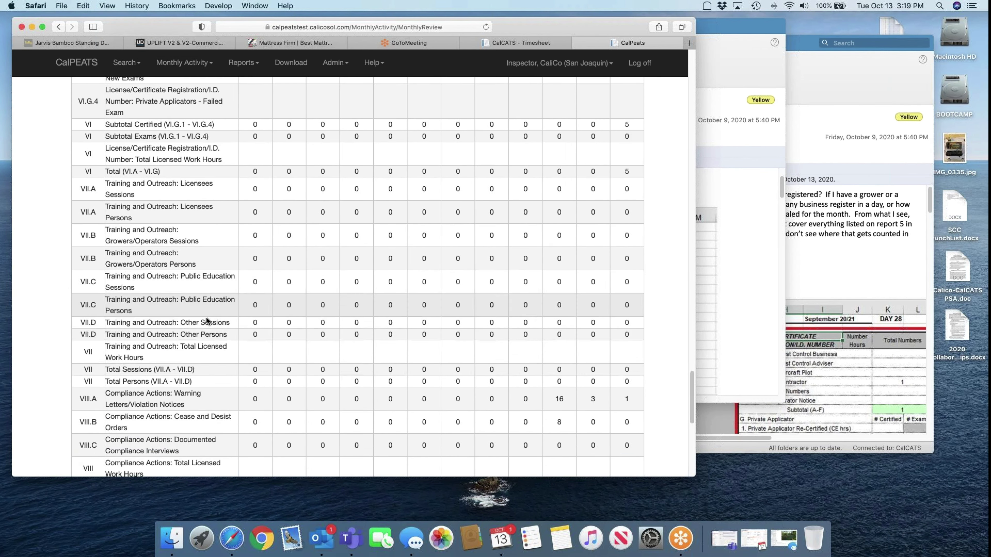
scroll(206, 317, down, 10)
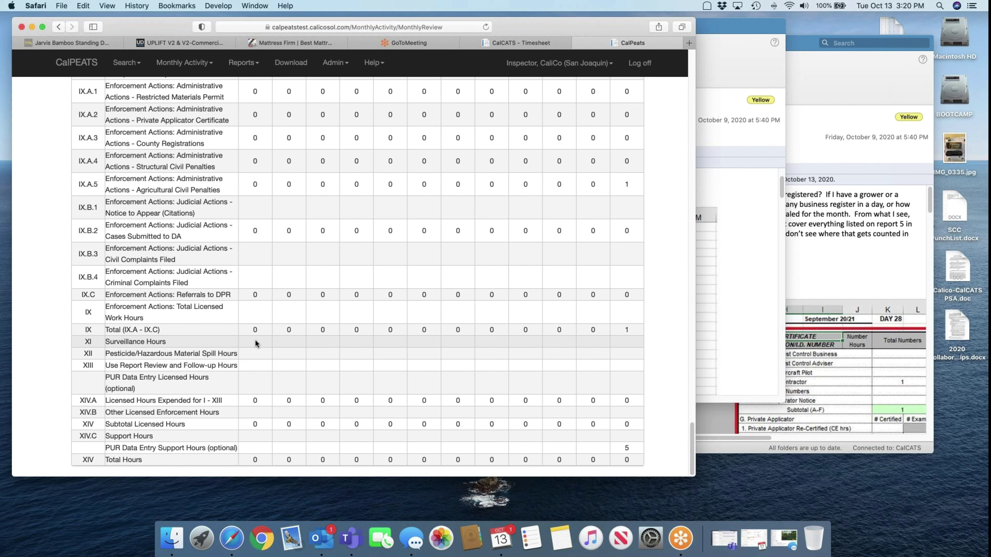
Return to CalCATS and go to Admin > Configuration > Timesheet Categories
click(492, 43)
click(344, 65)
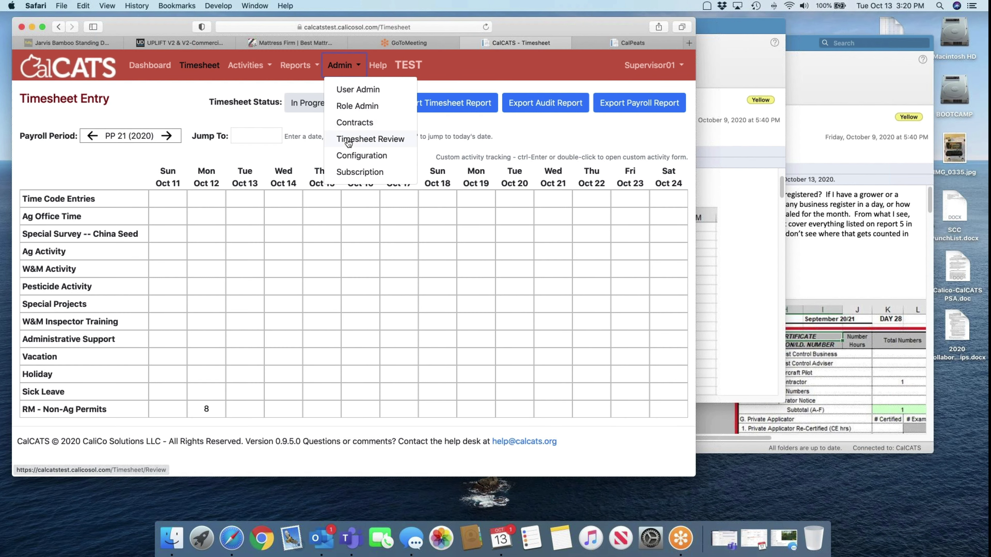
click(349, 158)
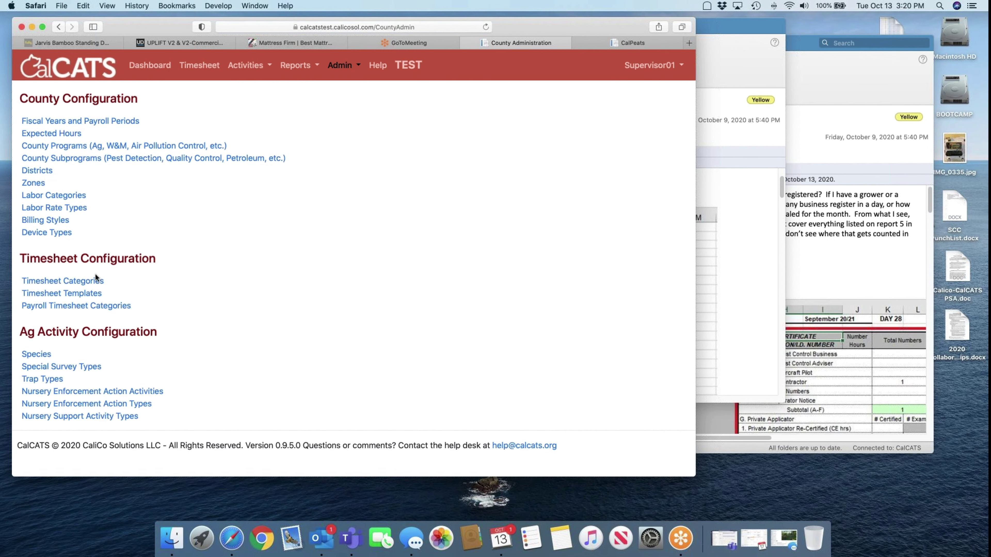
click(93, 283)
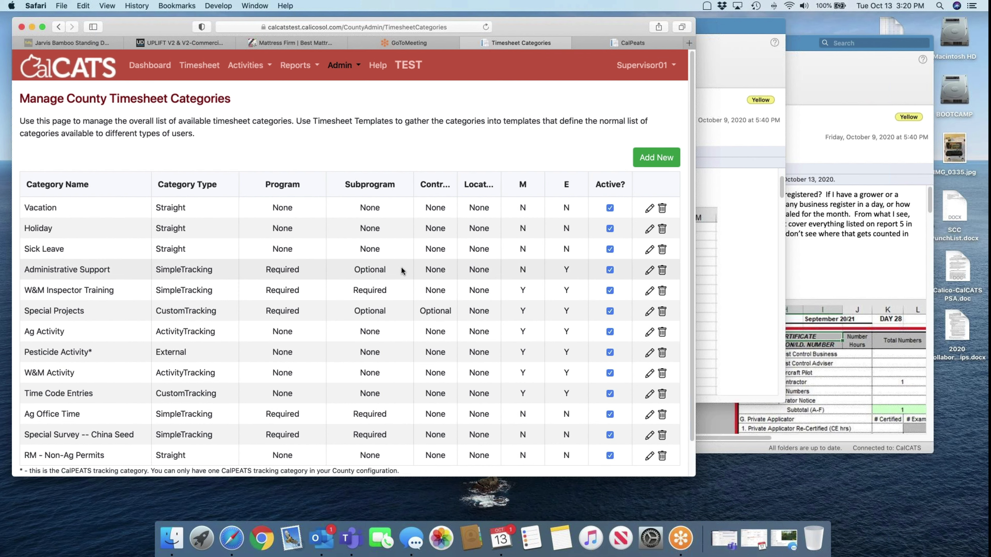
click(736, 255)
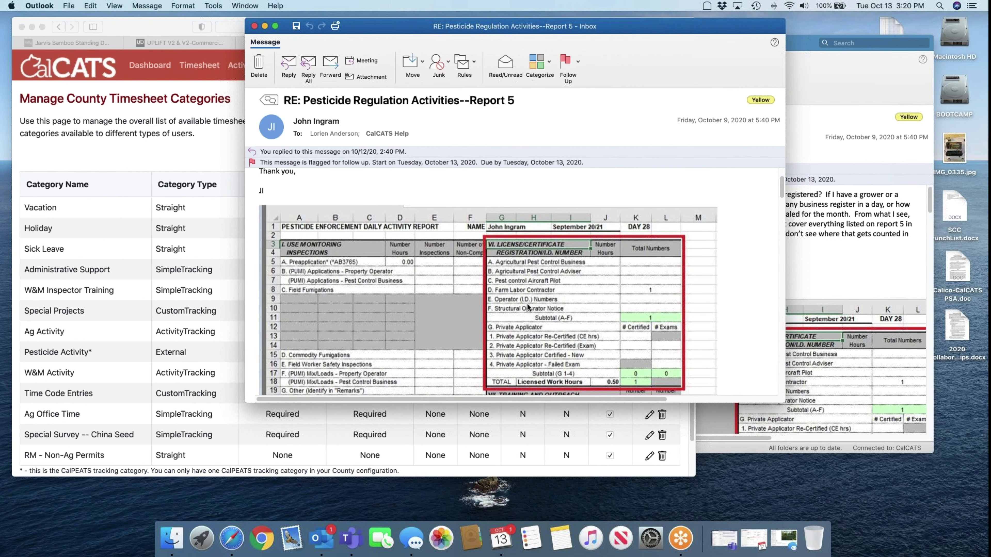
click(192, 162)
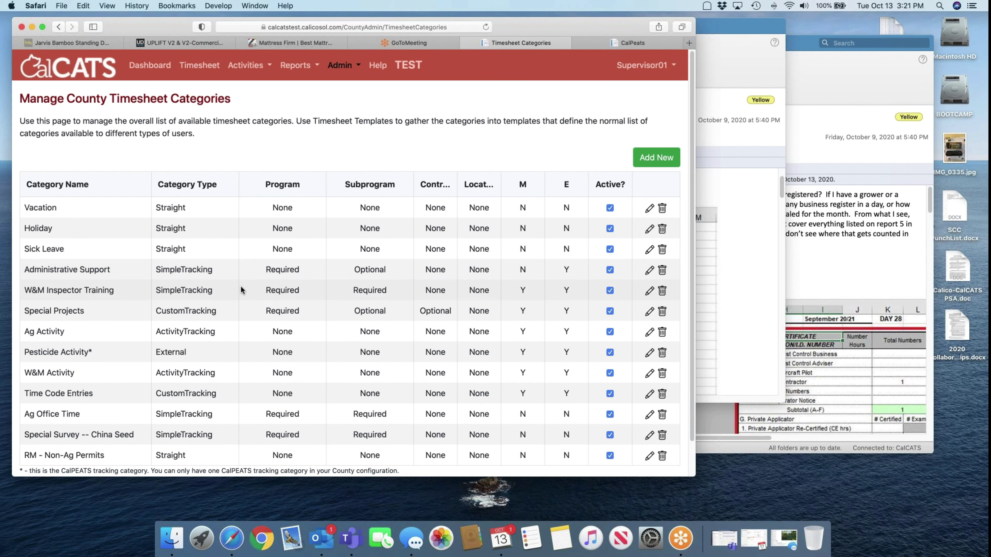
Edit the Time Code Entries category and start adding a new custom field to it
scroll(259, 366, down, 2)
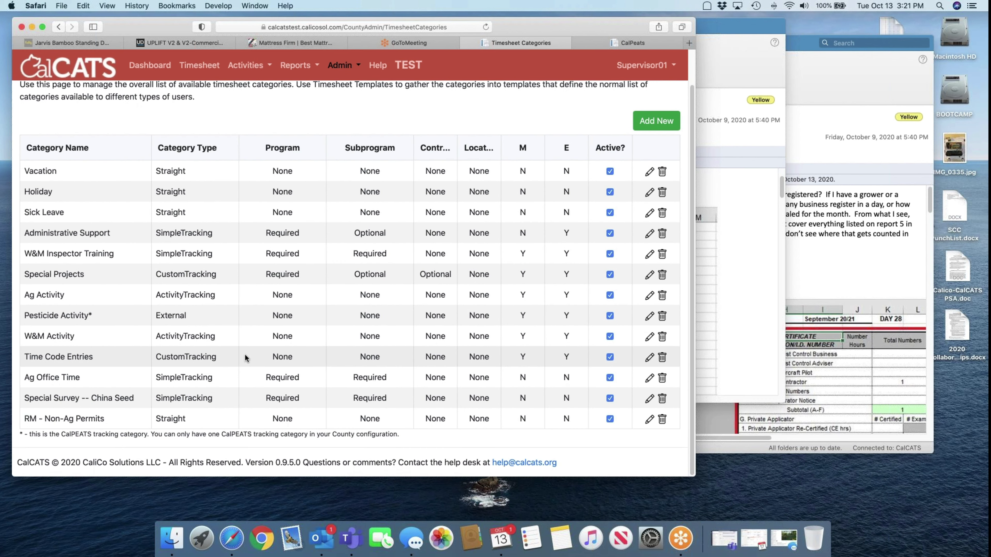
click(650, 358)
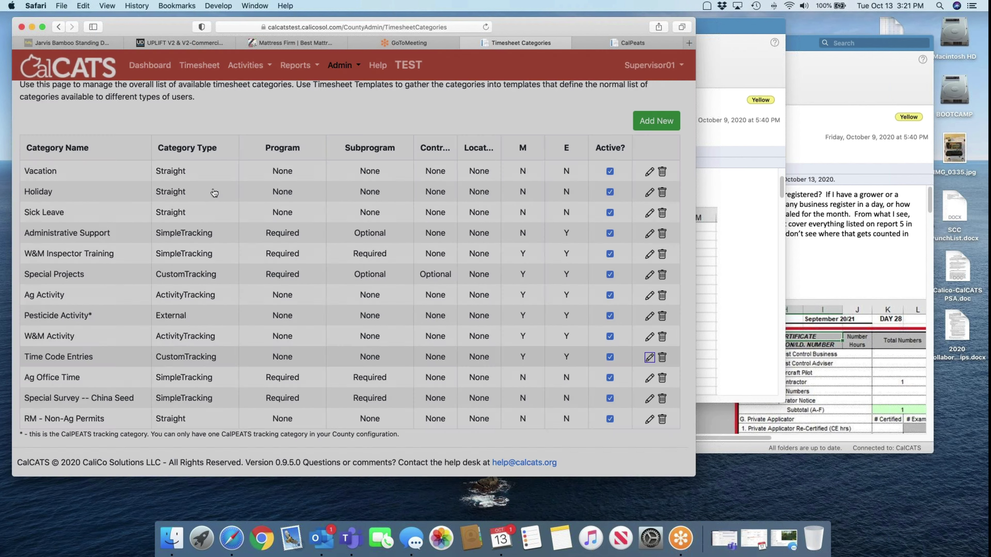
scroll(227, 227, down, 10)
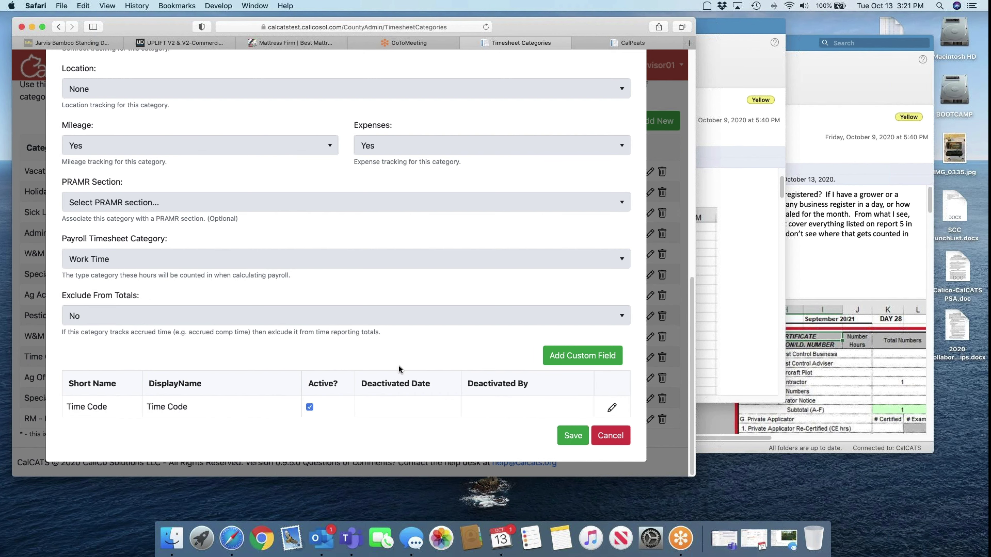
click(560, 348)
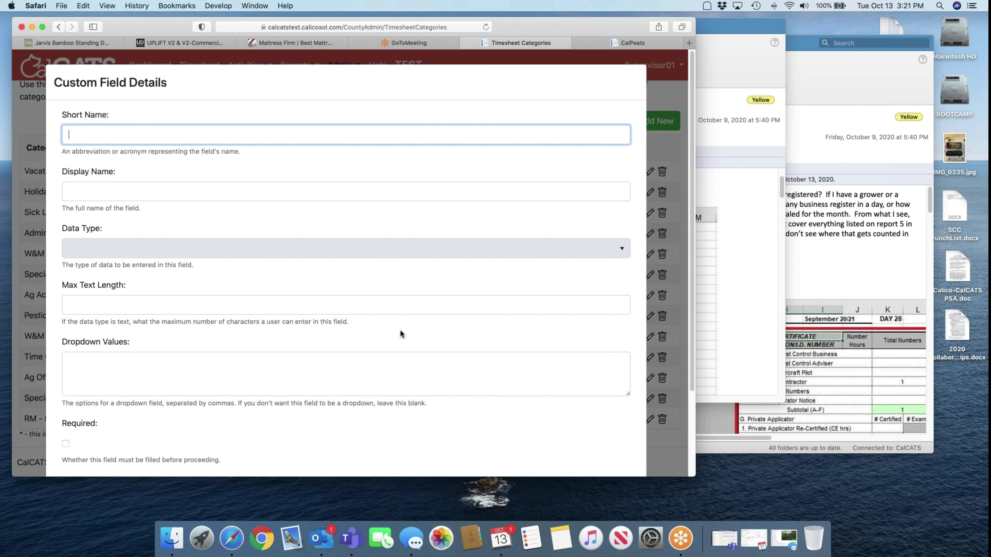
Set the new custom field's Data Type to Integer, then go to the CalPEATS tab
click(153, 248)
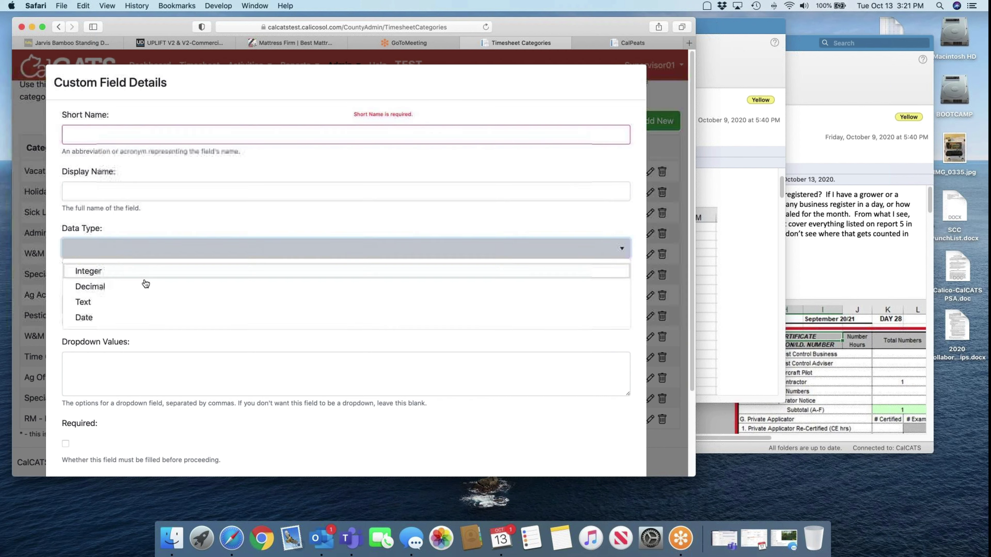
click(102, 274)
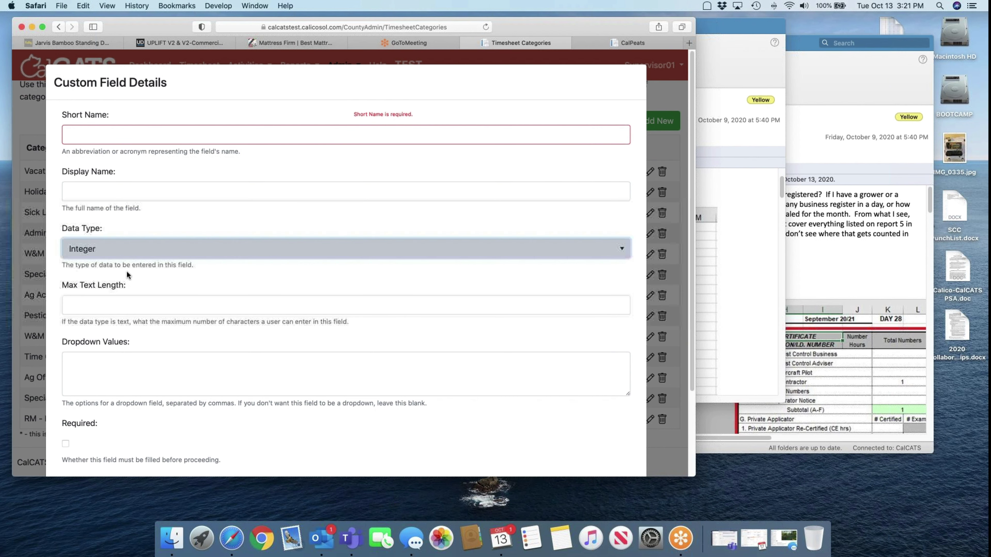
scroll(142, 282, down, 1)
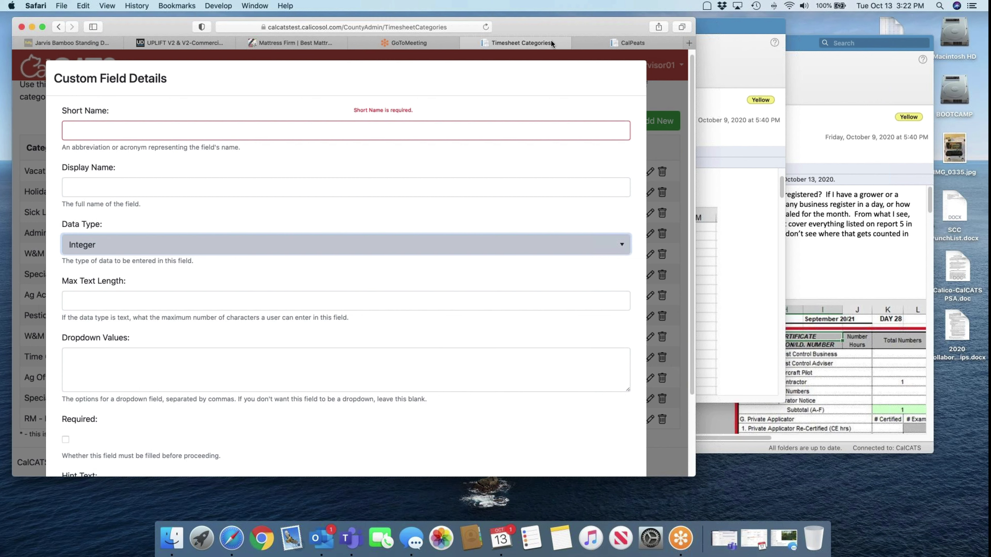
click(643, 39)
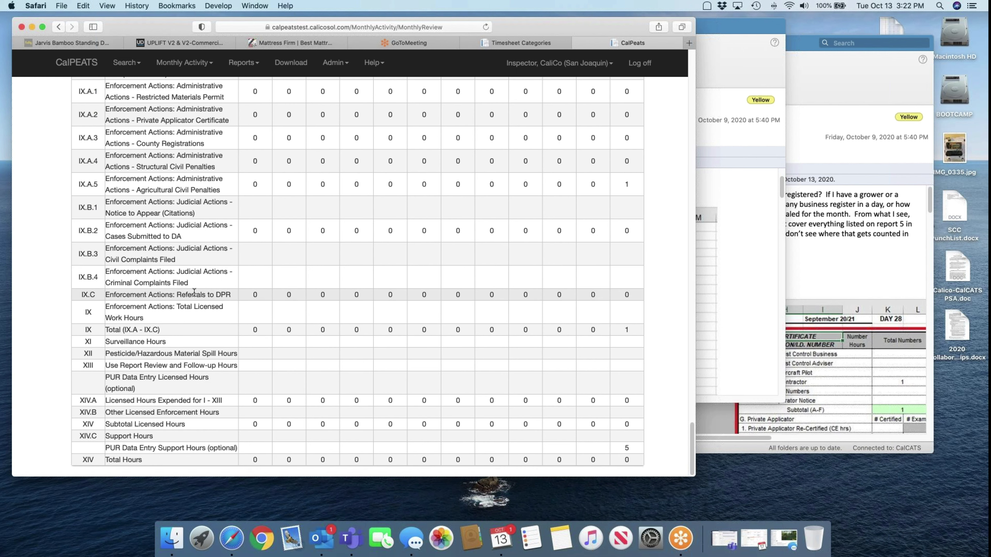
Scan the Monthly Review down to the IV.A Restricted Materials rows, then return to CalCATS
scroll(173, 166, up, 10)
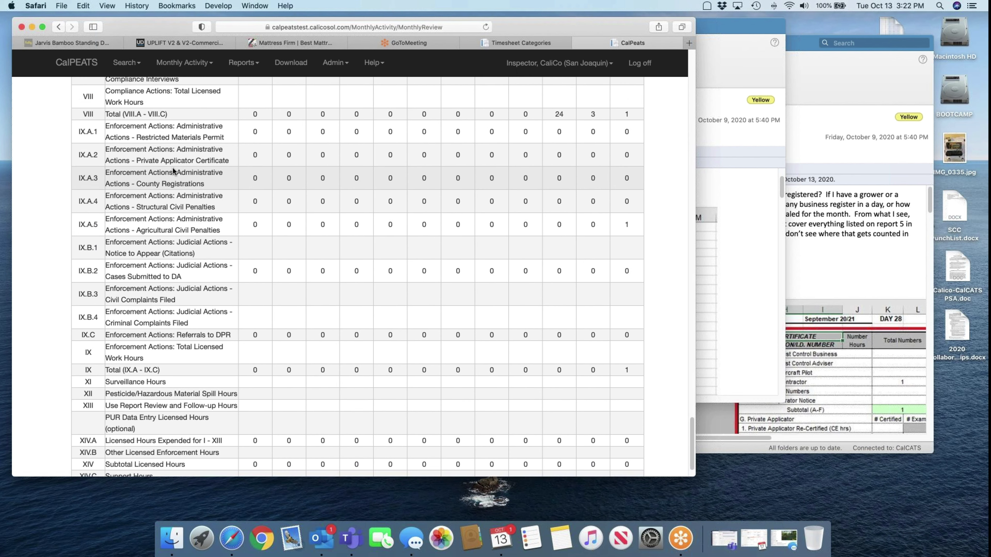
scroll(173, 171, up, 15)
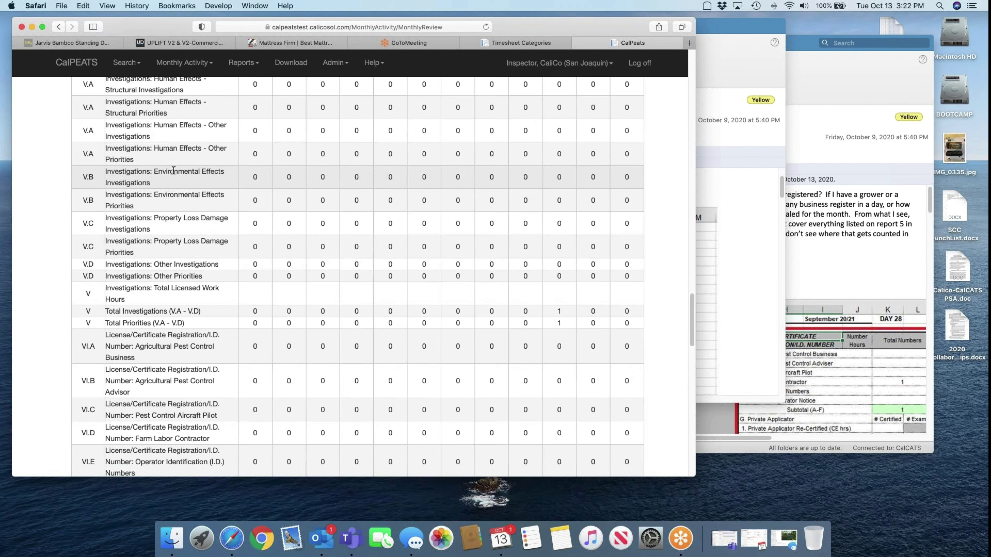
scroll(173, 171, up, 20)
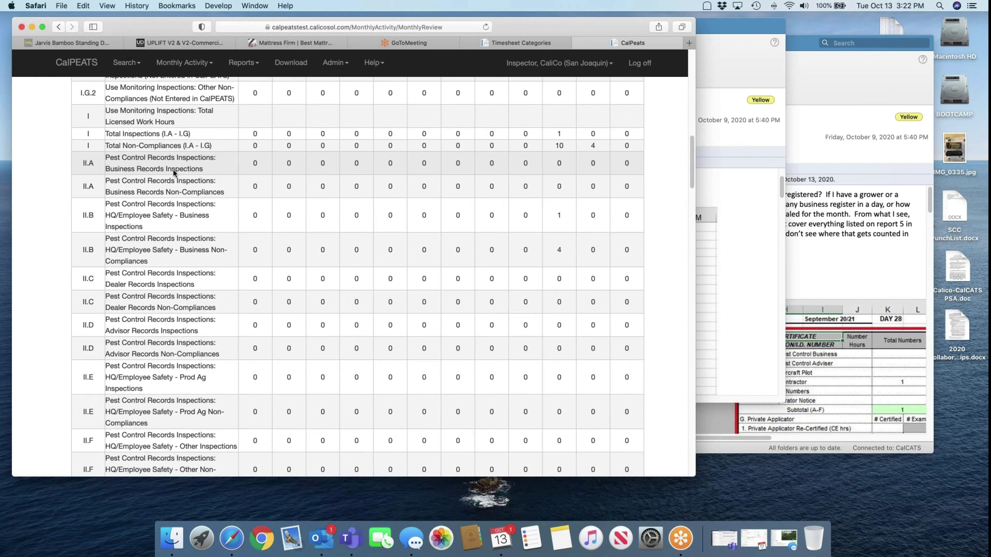
scroll(173, 171, down, 15)
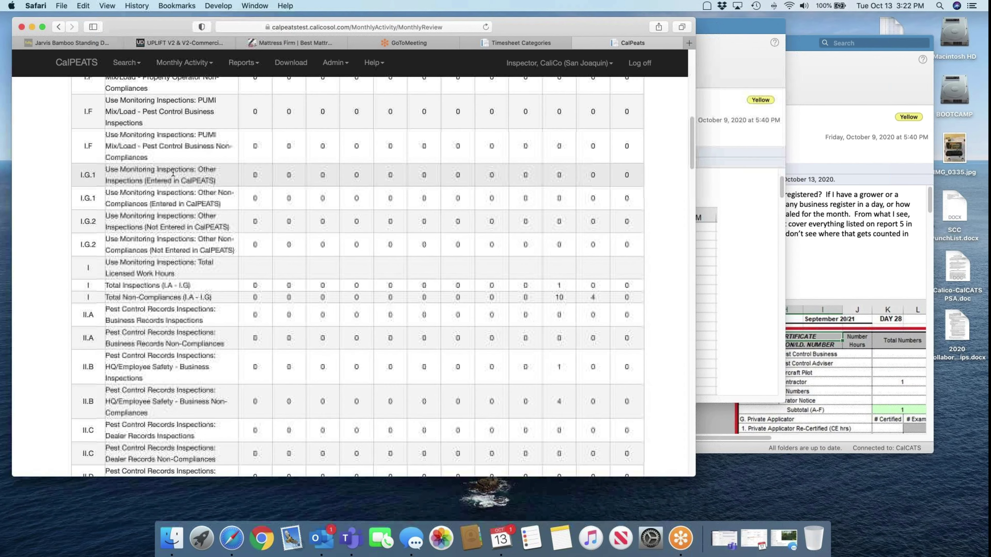
scroll(199, 381, down, 8)
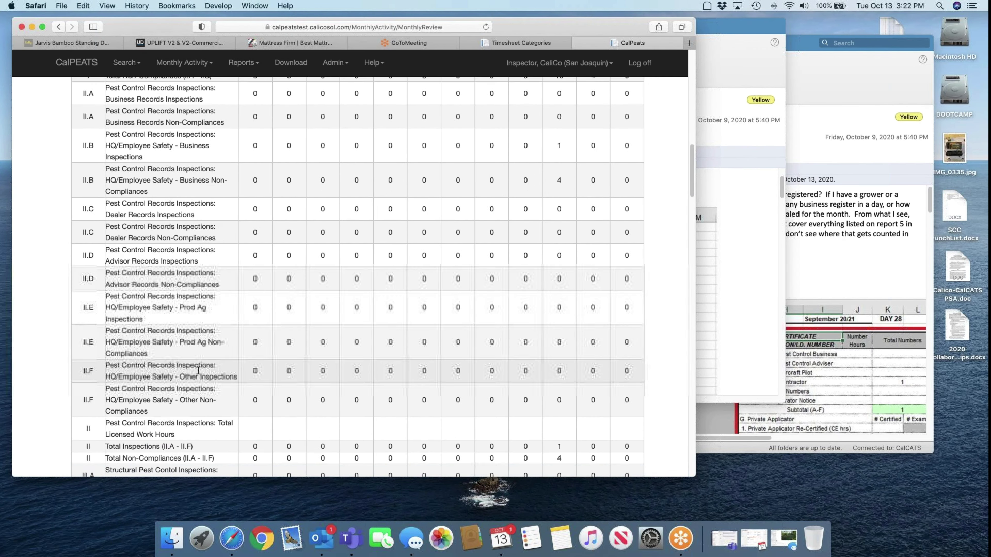
scroll(197, 369, down, 10)
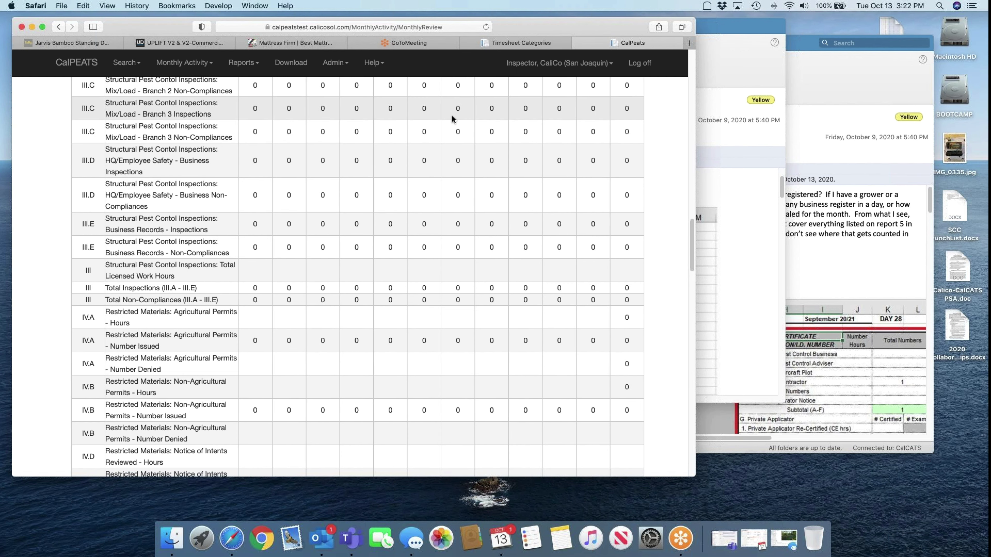
click(511, 43)
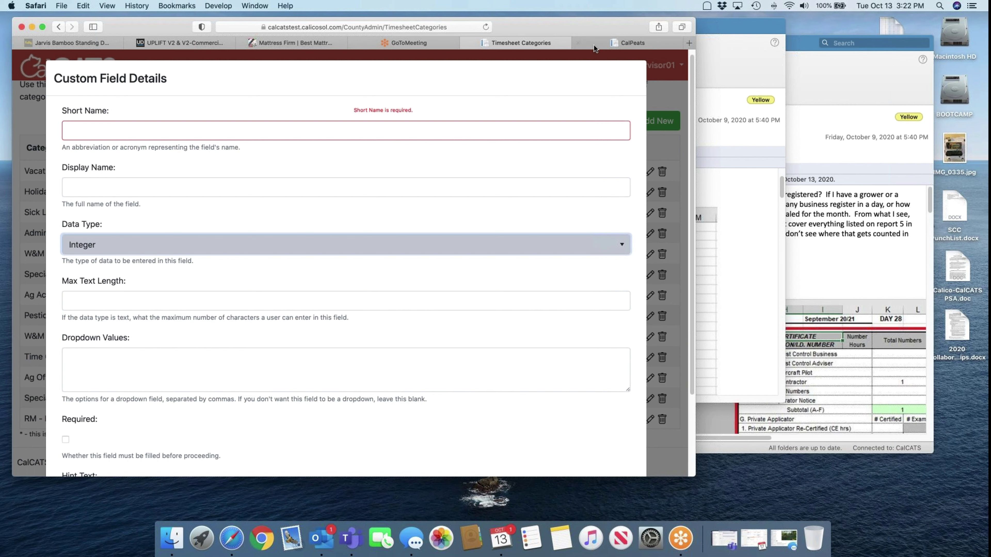
Bring the CalPEATS Monthly Review tab back into view
mouse_move(594, 48)
Recheck the IV.A and IV.B permit hour rows in the CalPEATS Monthly Review
click(614, 42)
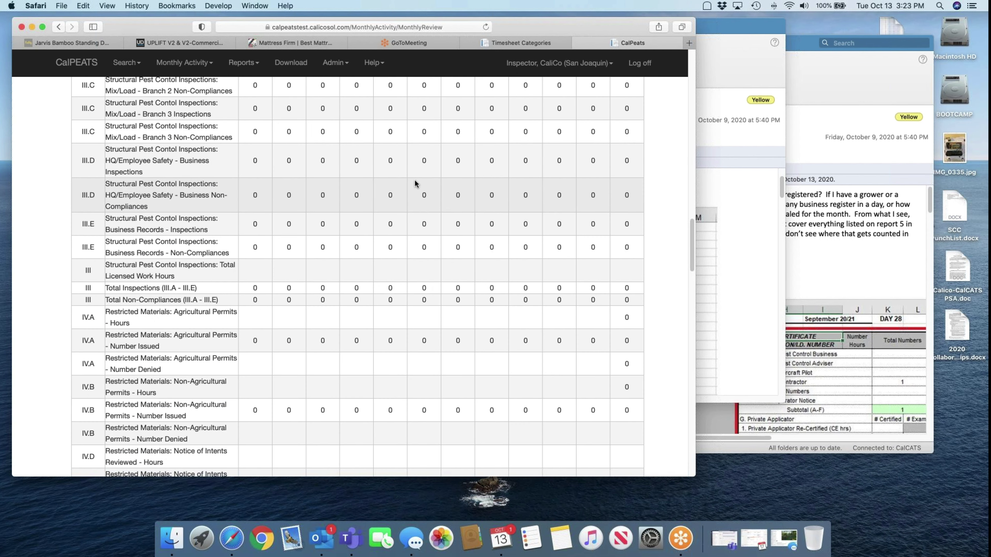
mouse_move(531, 46)
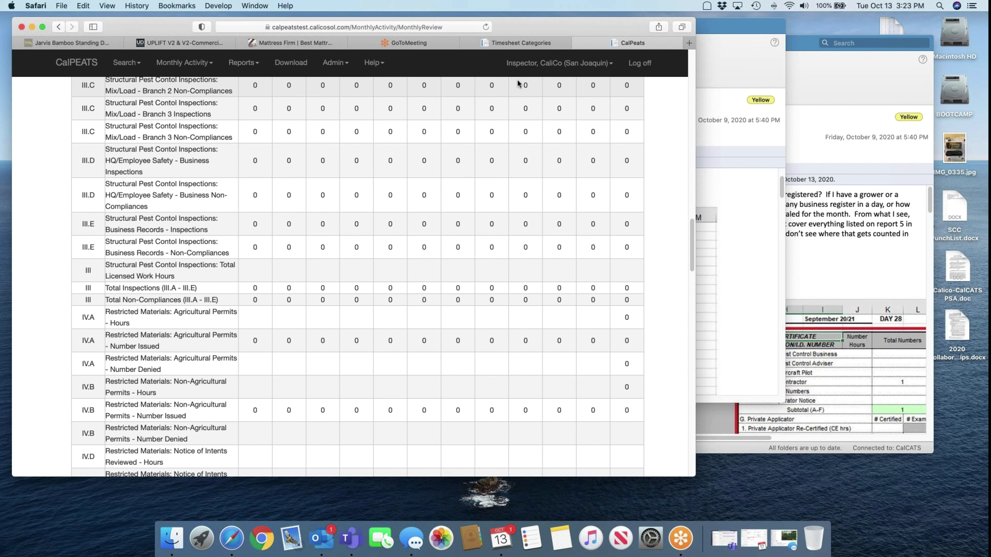
Discard the unfinished custom field and category edits with Escape, back to Manage County Timesheet Categories
click(521, 43)
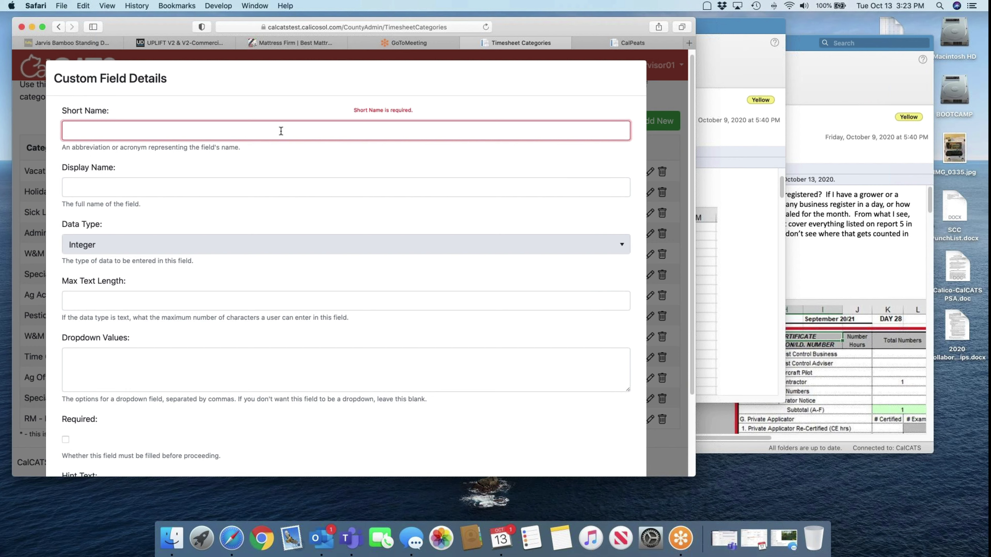
text(R)
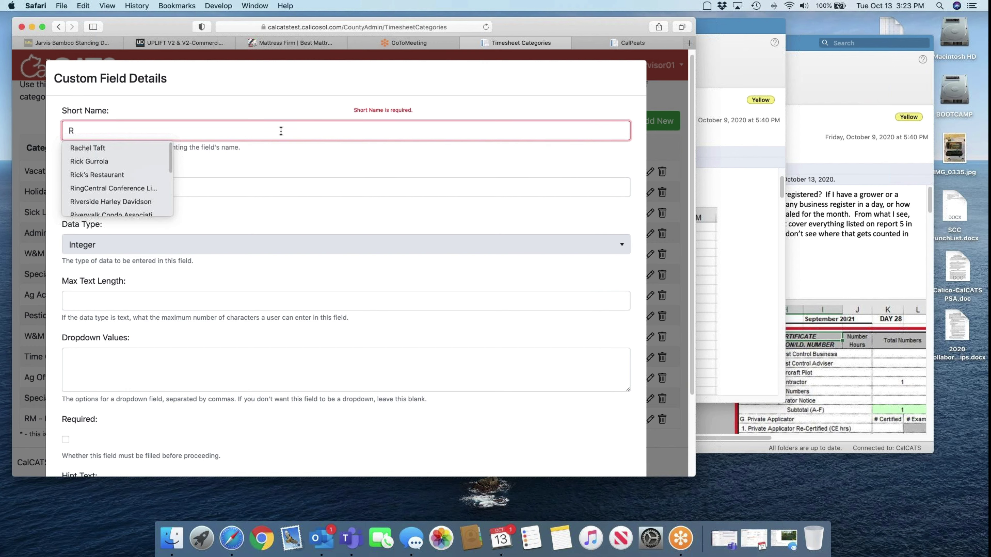
key(Escape)
key(Escape)
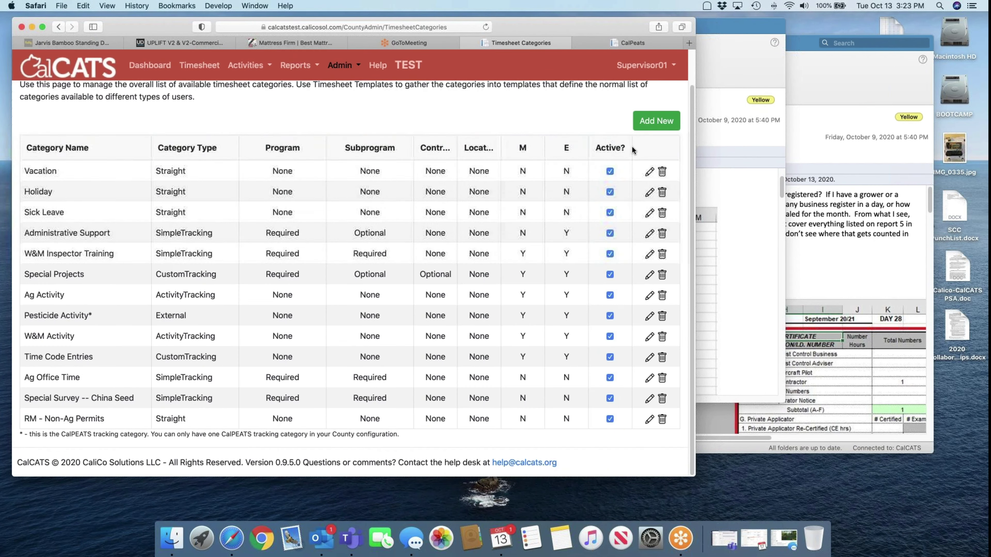
Start a new timesheet category named 'RM - Ag Permits' of type CustomTracking
click(655, 121)
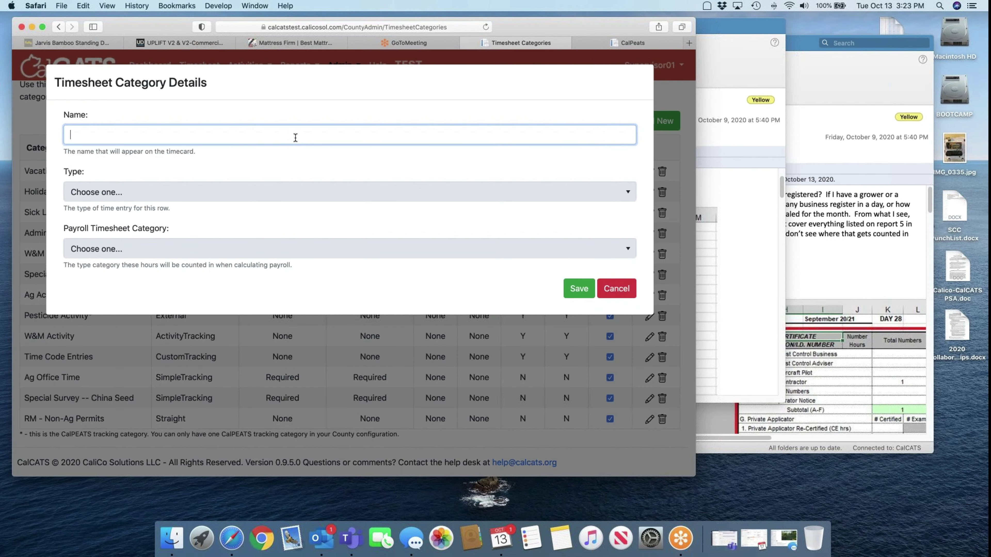
text(RM - Ag Permits)
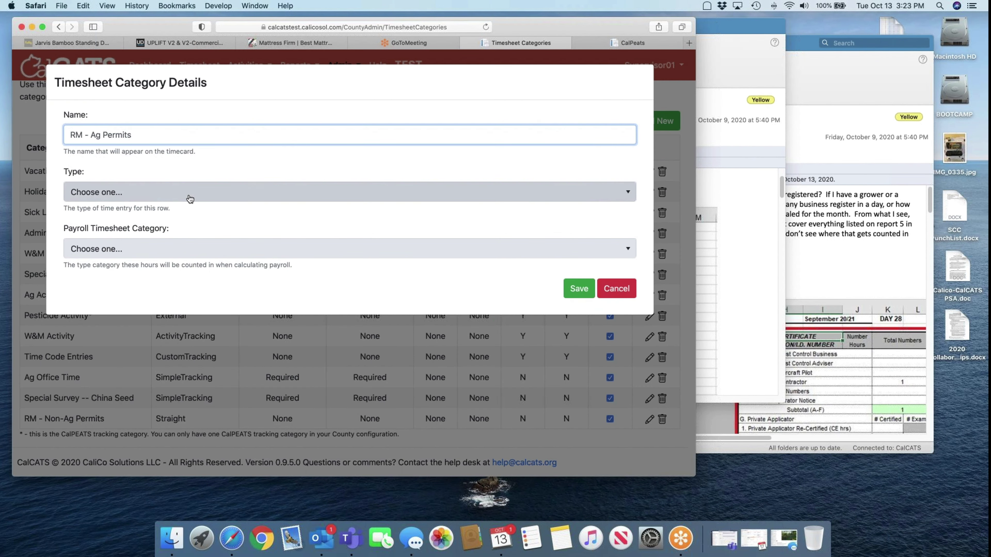
click(190, 199)
click(130, 276)
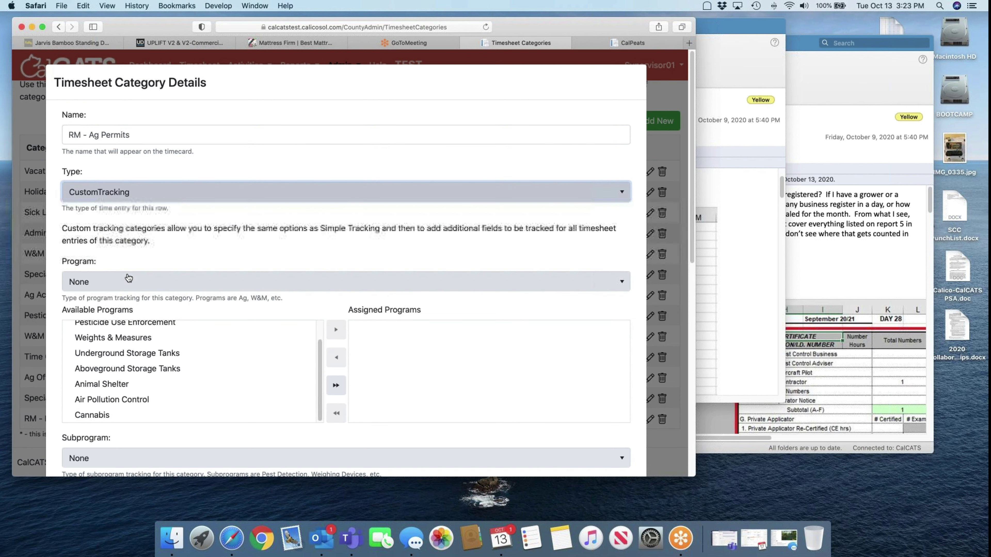
Link it to PRAMR section IV.A agricultural permits hours, count it as Work Time, and save
scroll(128, 278, down, 4)
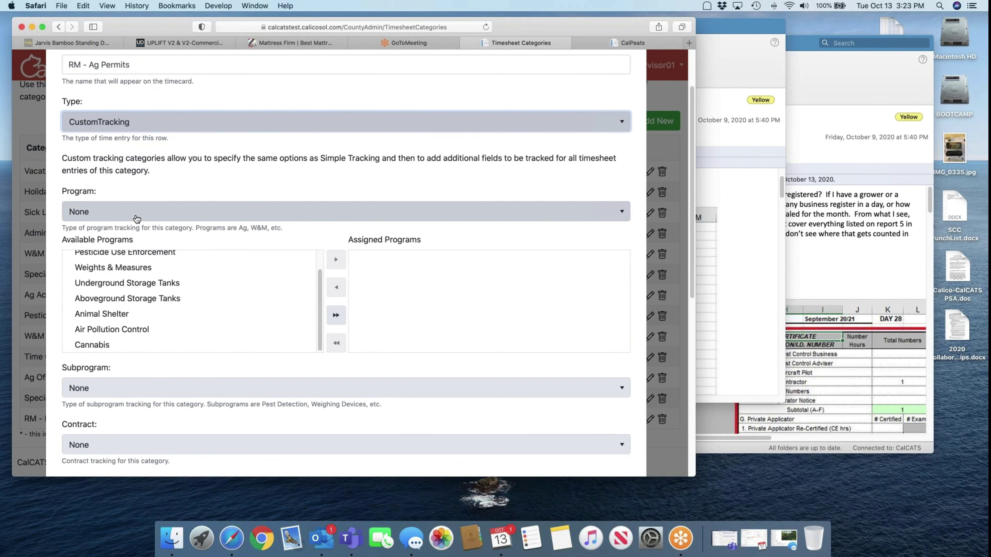
scroll(219, 226, down, 2)
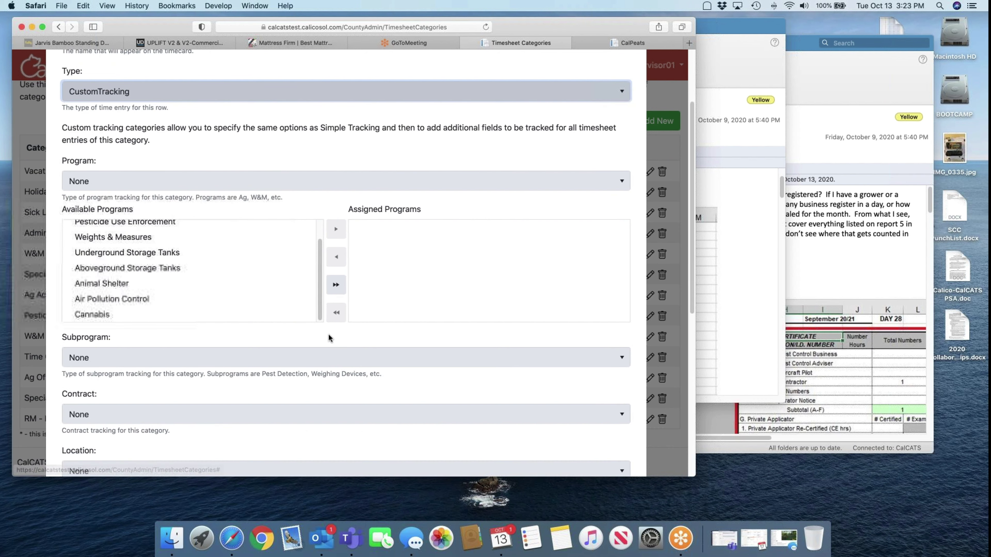
scroll(329, 333, down, 10)
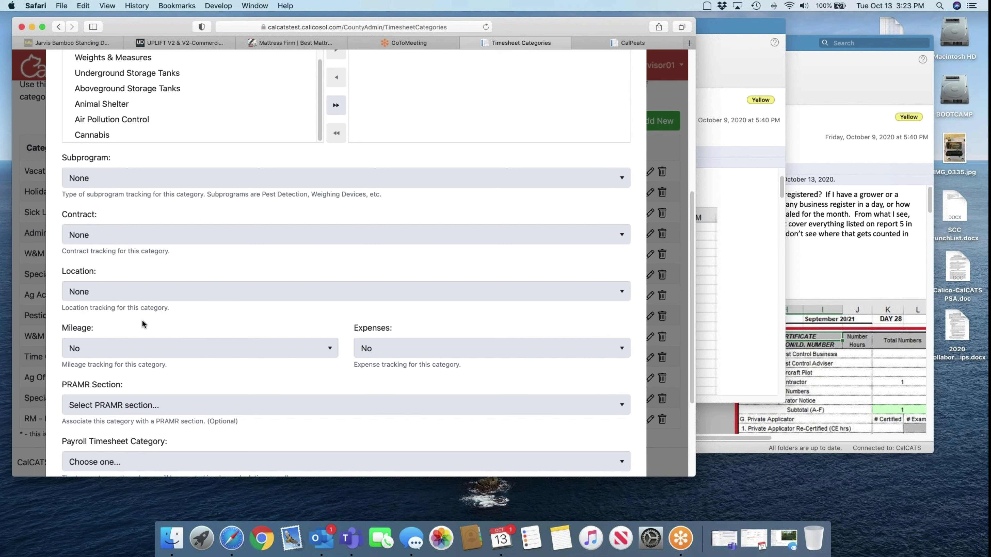
scroll(293, 283, down, 3)
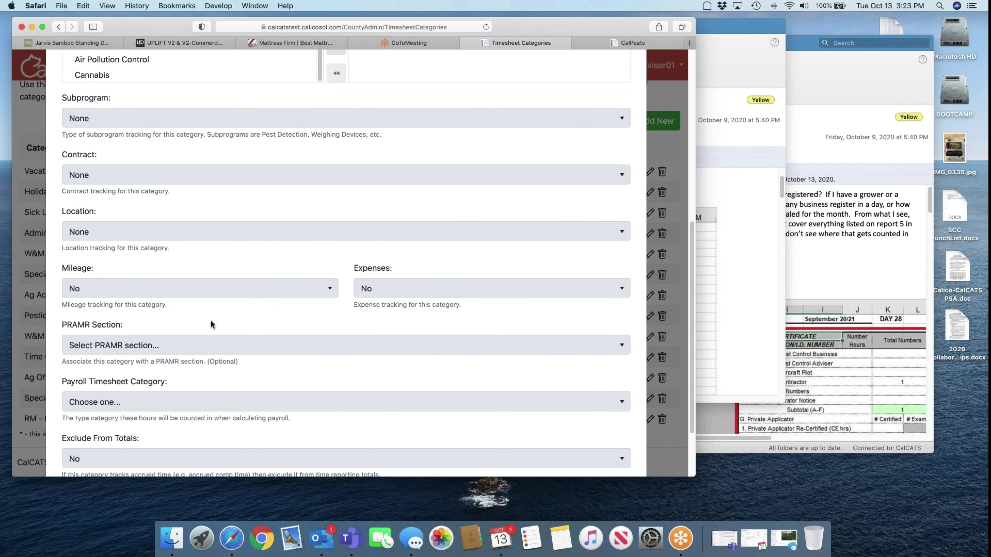
scroll(214, 326, down, 3)
click(153, 267)
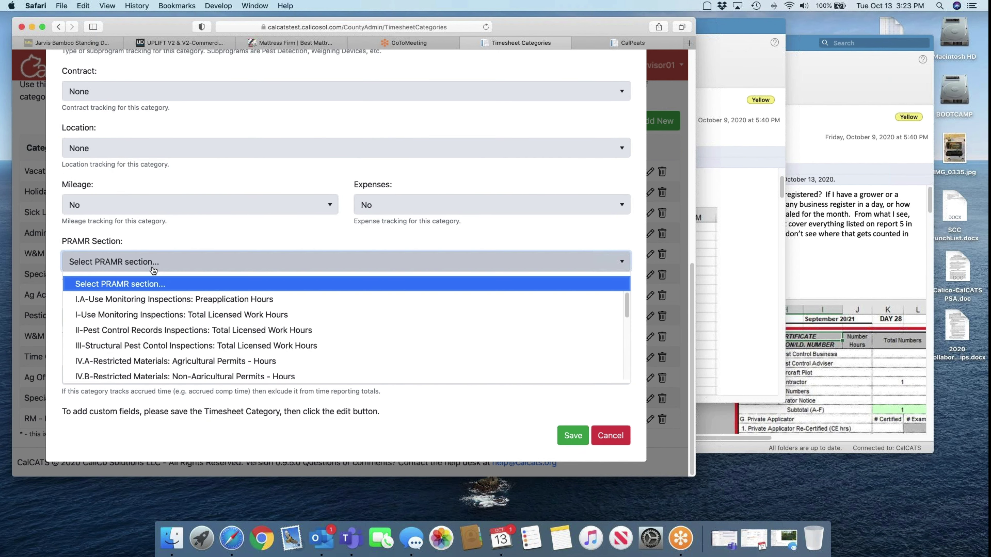
scroll(148, 351, down, 4)
scroll(149, 353, up, 1)
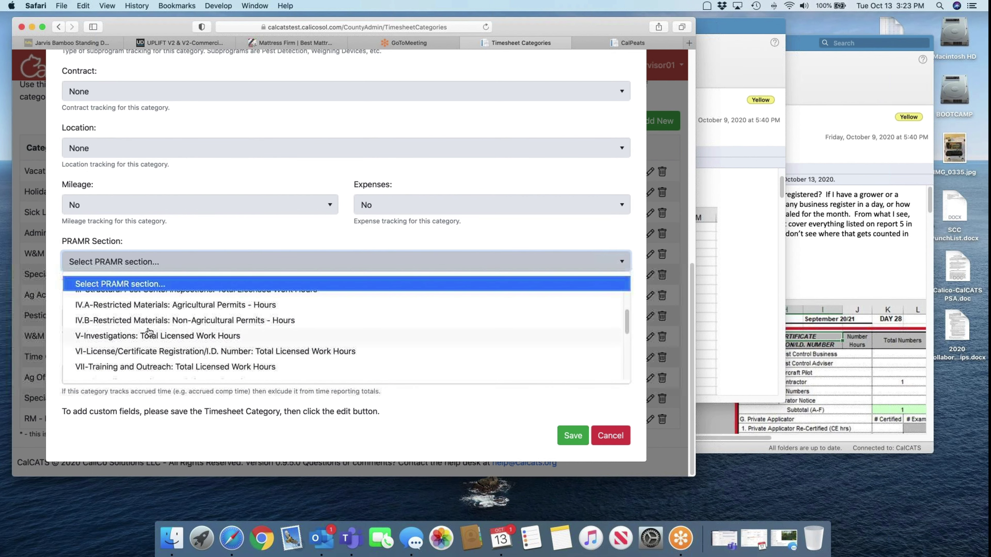
click(161, 305)
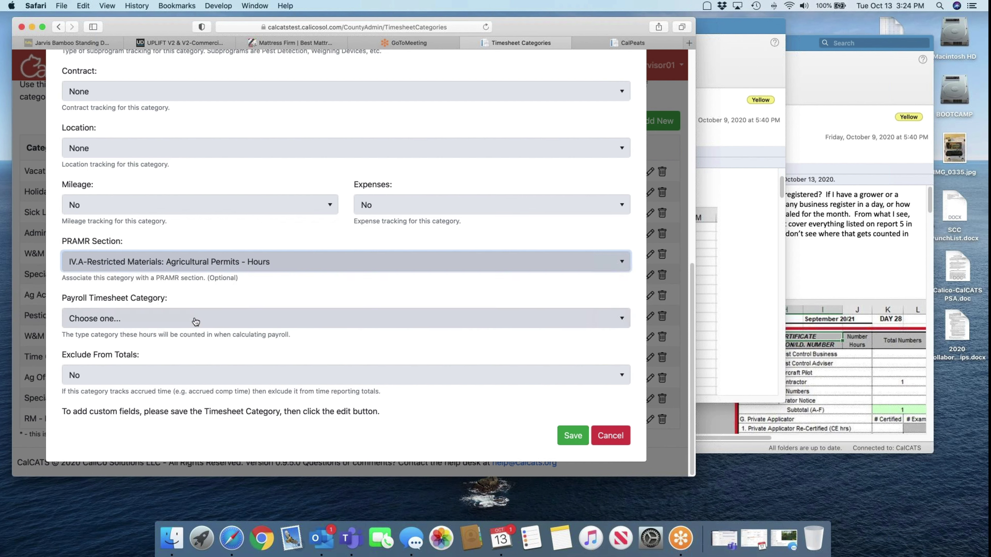
click(211, 323)
click(173, 356)
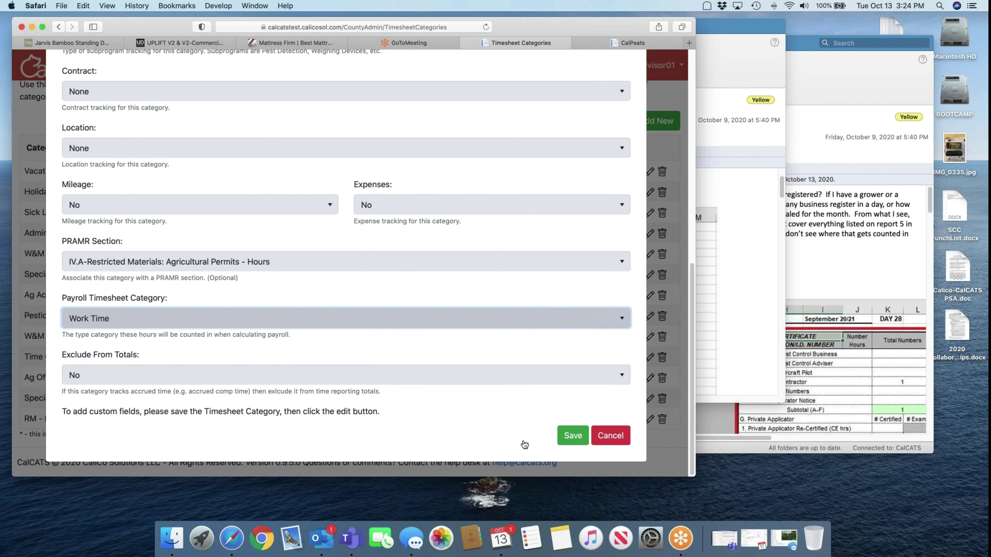
click(572, 435)
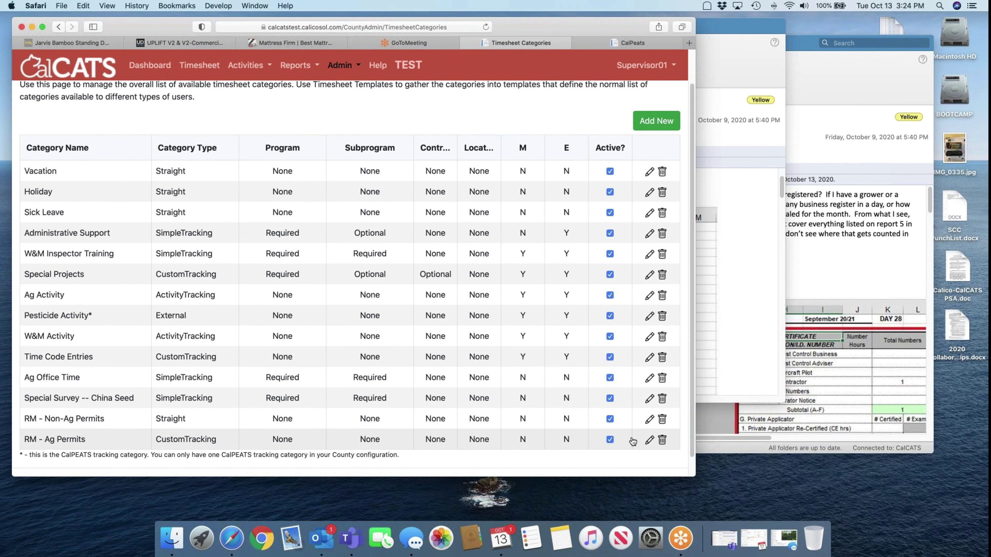
Add custom field 'Num Issued', displayed as 'Number of Ag Restricted Permits issued', type Integer
click(649, 440)
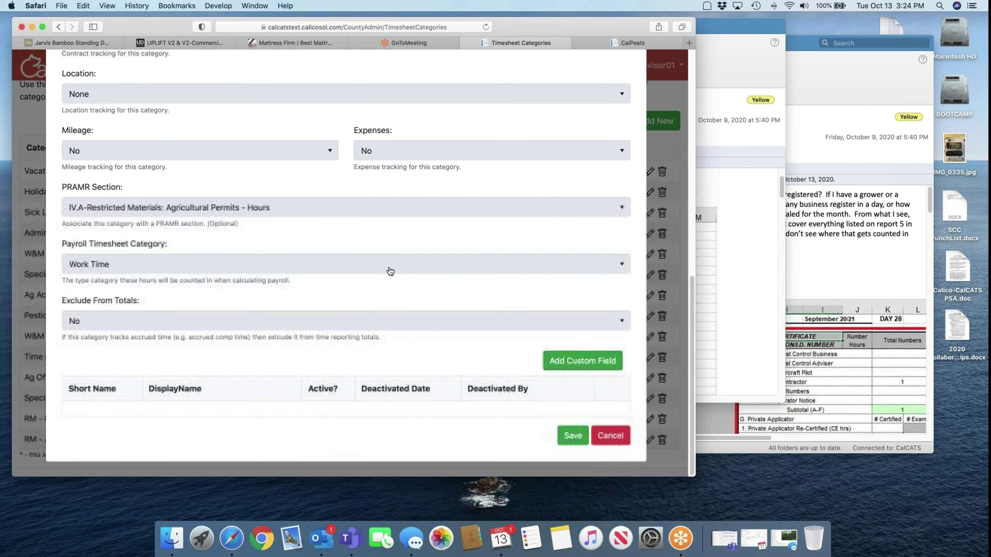
click(581, 360)
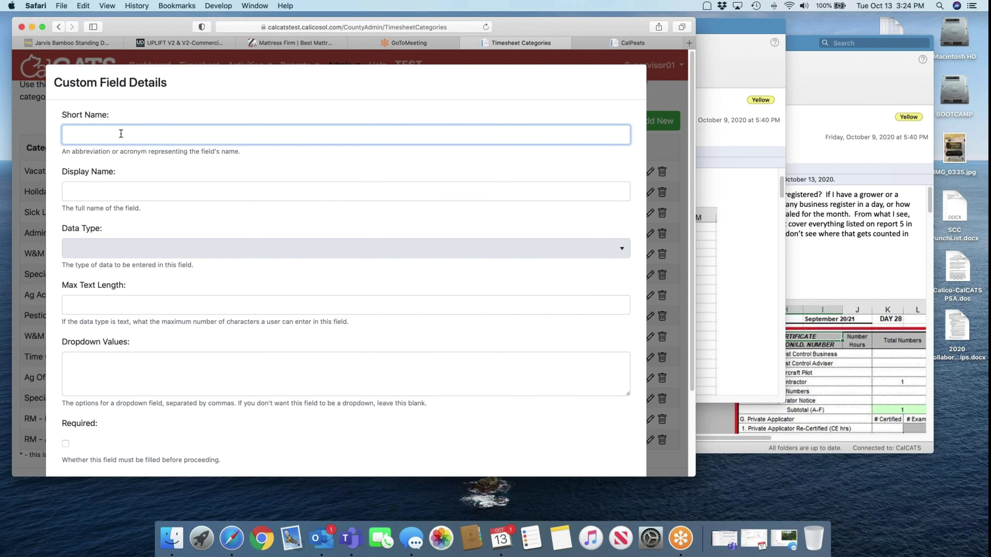
text(Num Issued)
key(Tab)
text(Number o)
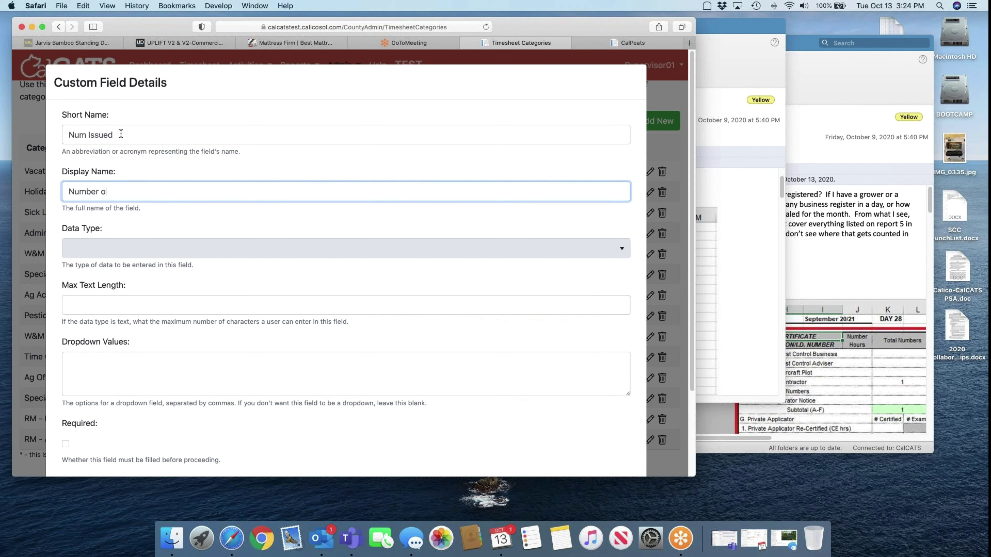
text(f Ag Restricted Permits issued)
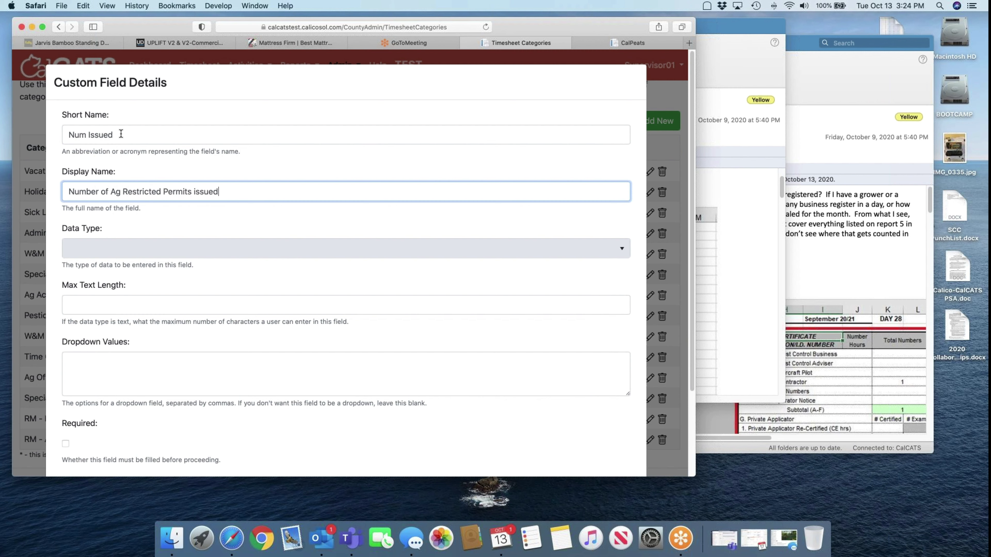
key(super+a)
key(super+c)
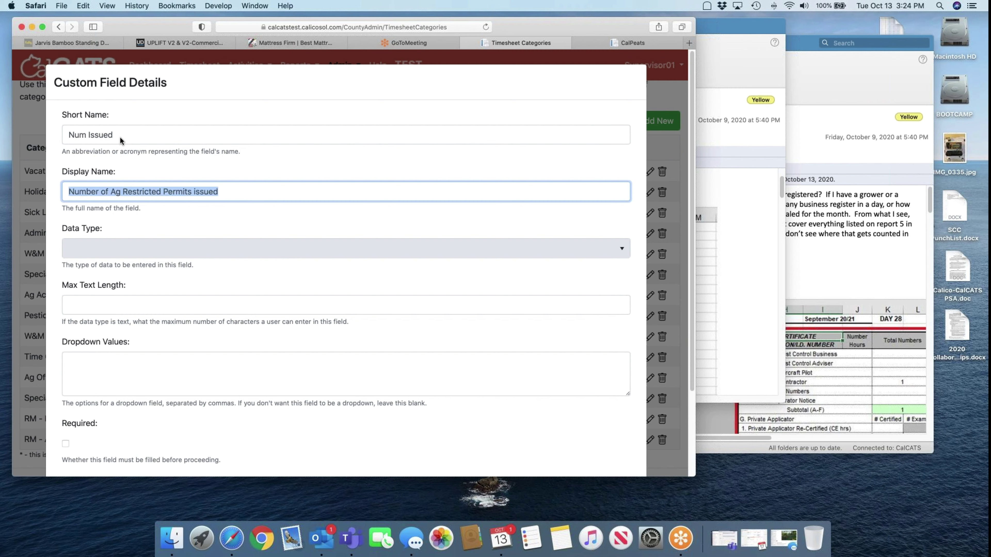
click(118, 251)
click(111, 271)
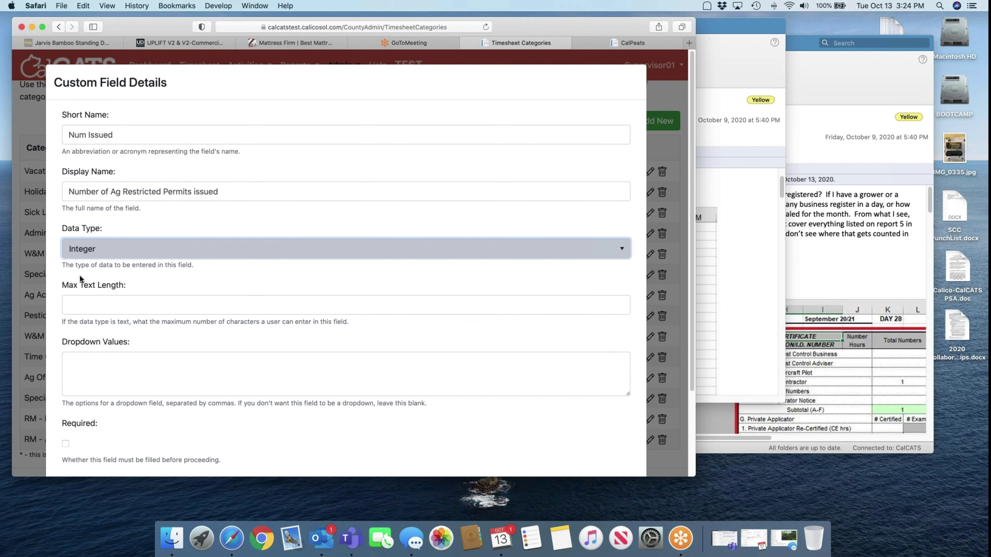
click(628, 43)
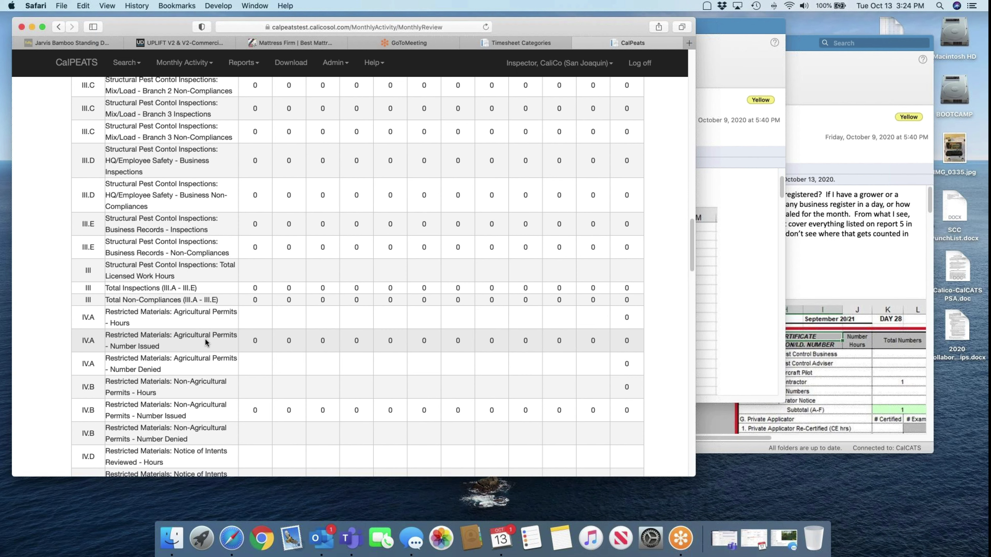
click(523, 43)
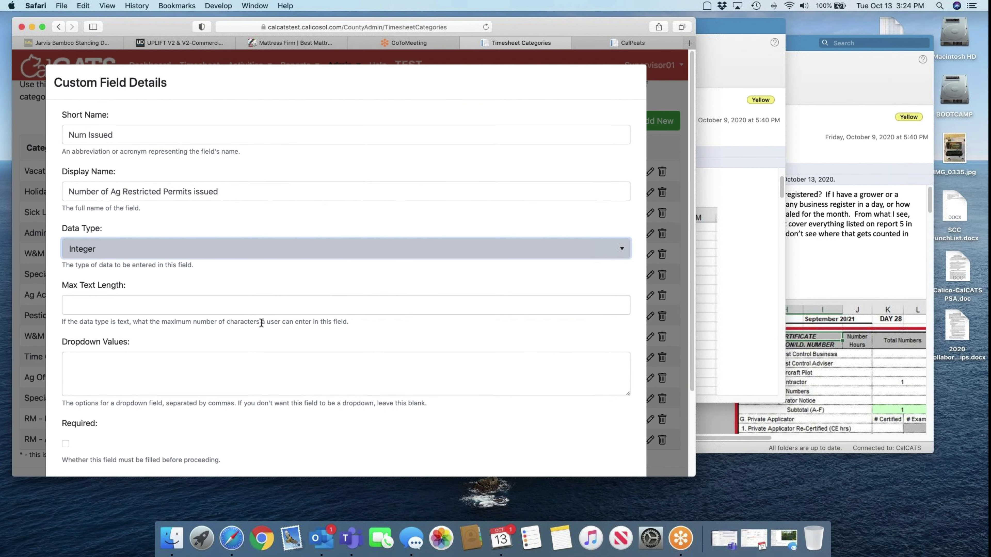
Paste the display name into Hint Text, attempt to save, and dismiss the validation errors
scroll(261, 323, down, 5)
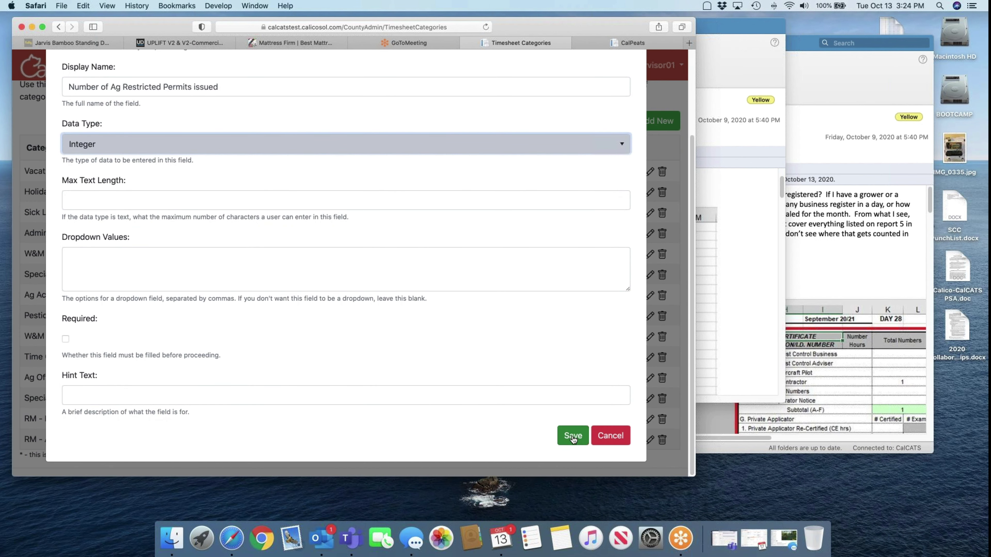
click(474, 397)
key(super+v)
click(572, 436)
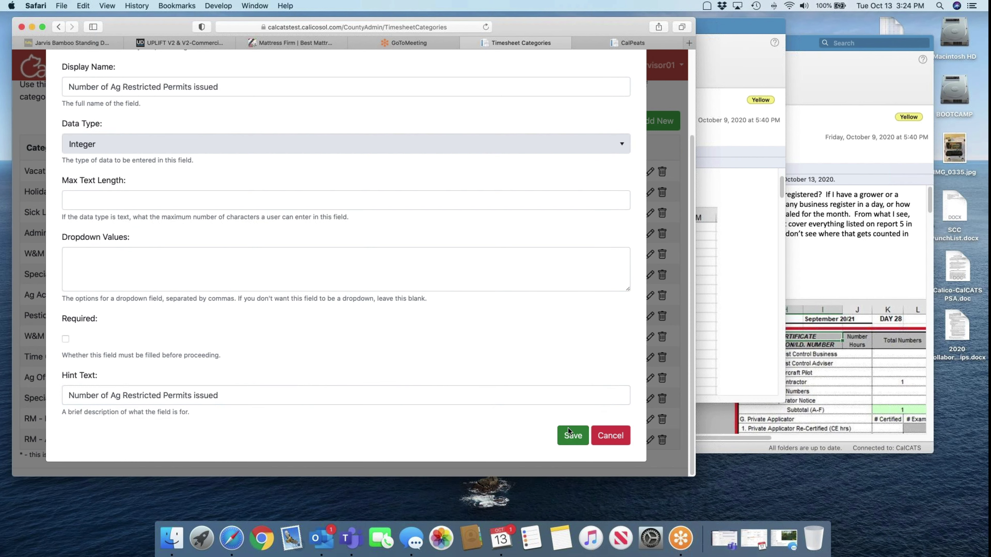
click(461, 192)
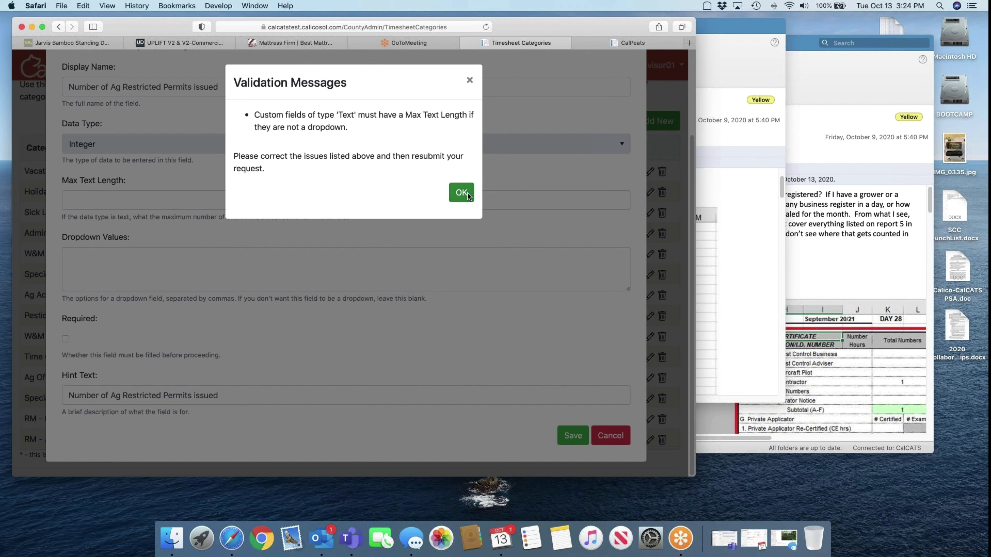
click(460, 145)
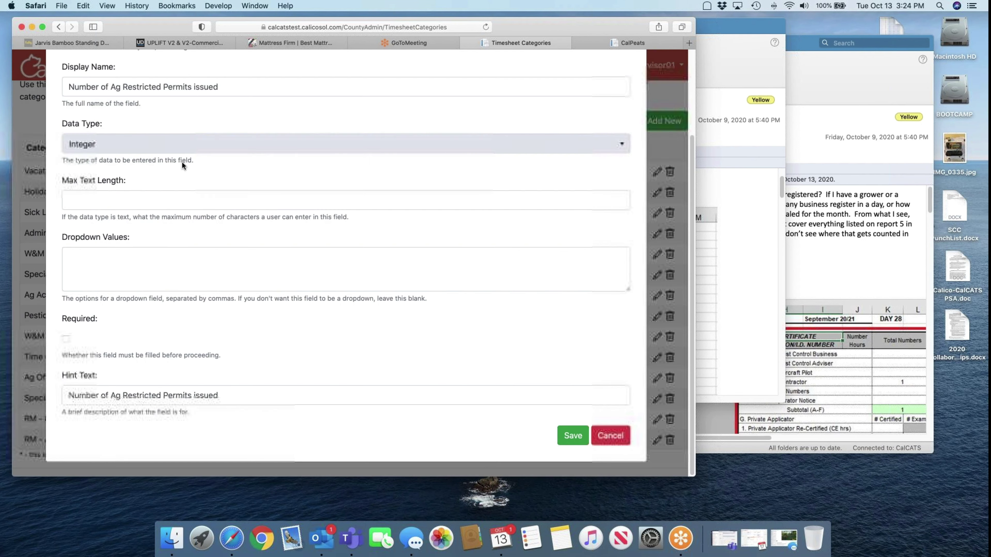
Set Max Text Length to 1 and save the Num Issued field
click(147, 201)
text(1)
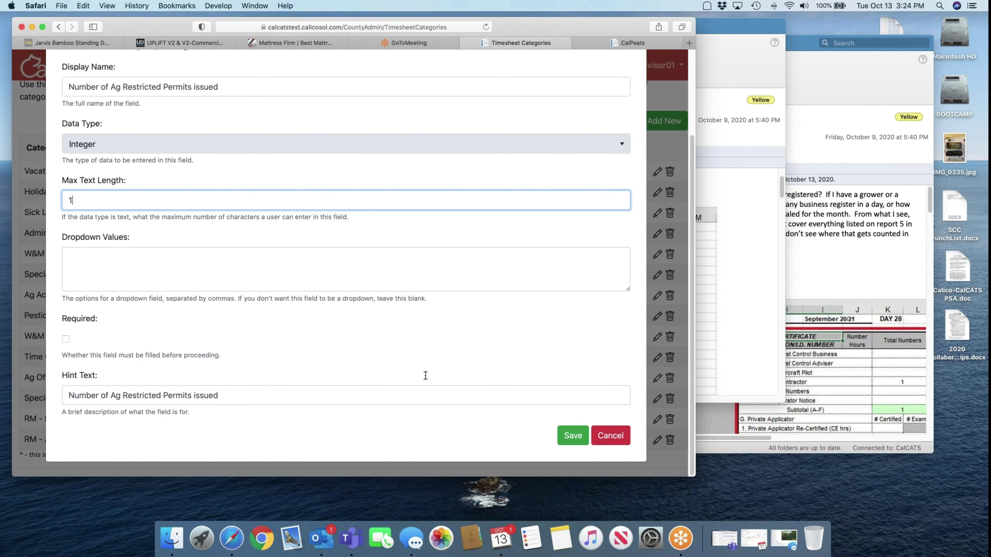
click(573, 436)
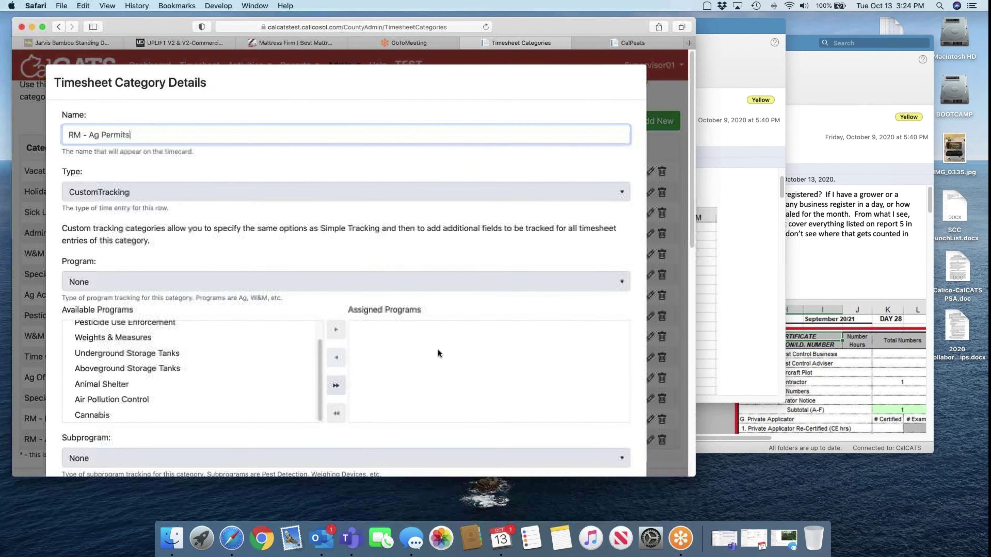
scroll(520, 260, down, 10)
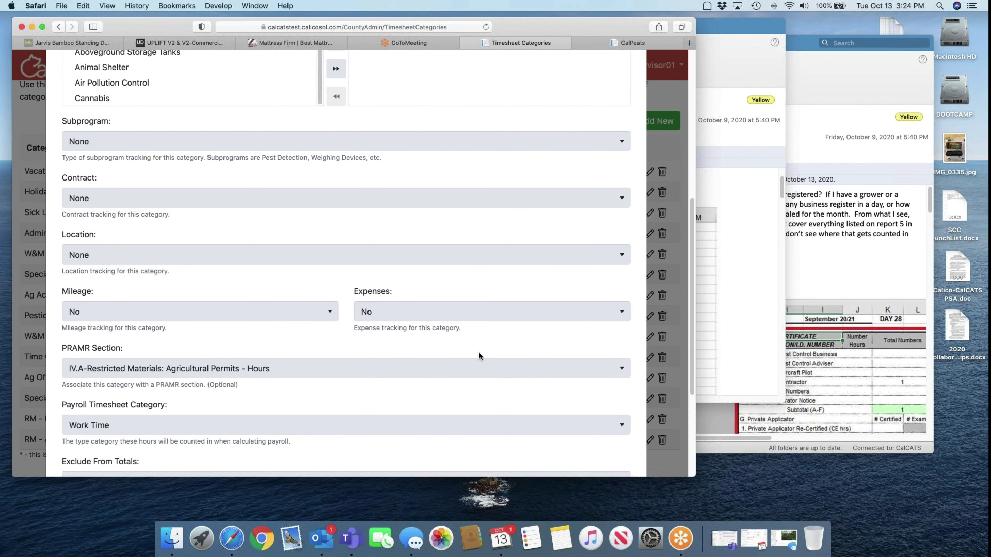
scroll(478, 352, down, 5)
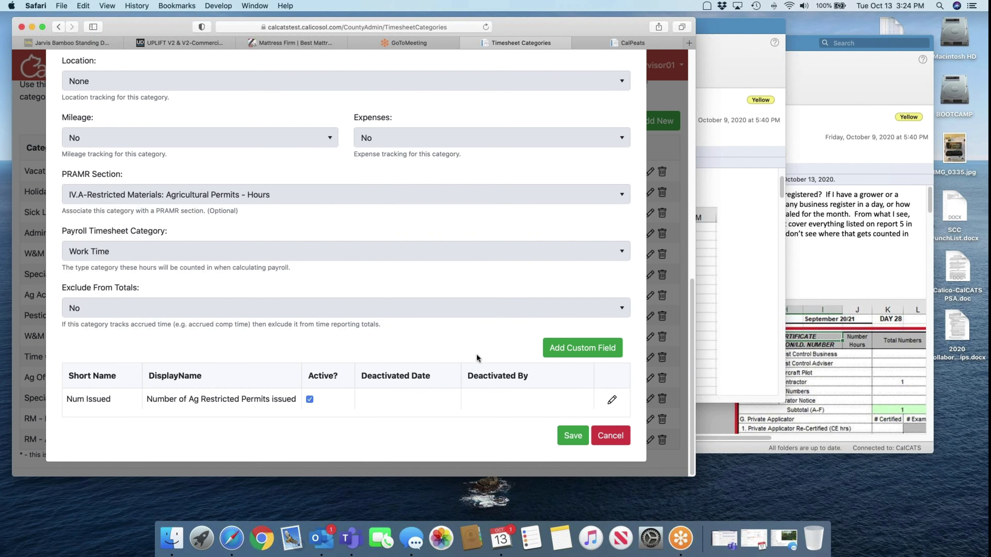
click(614, 401)
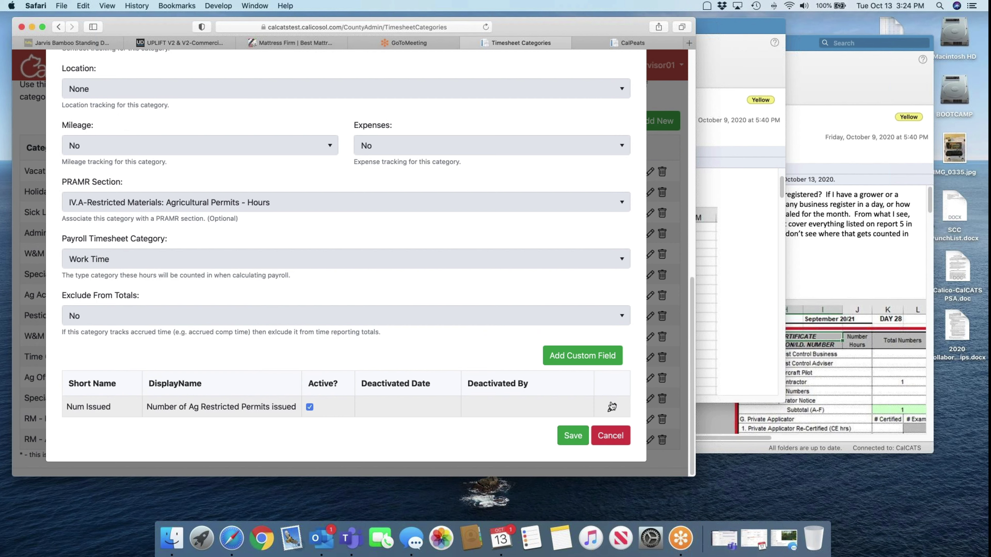
Add custom field 'Num Denied' with display name 'Number of Ag Restricted Permits denied'
click(583, 355)
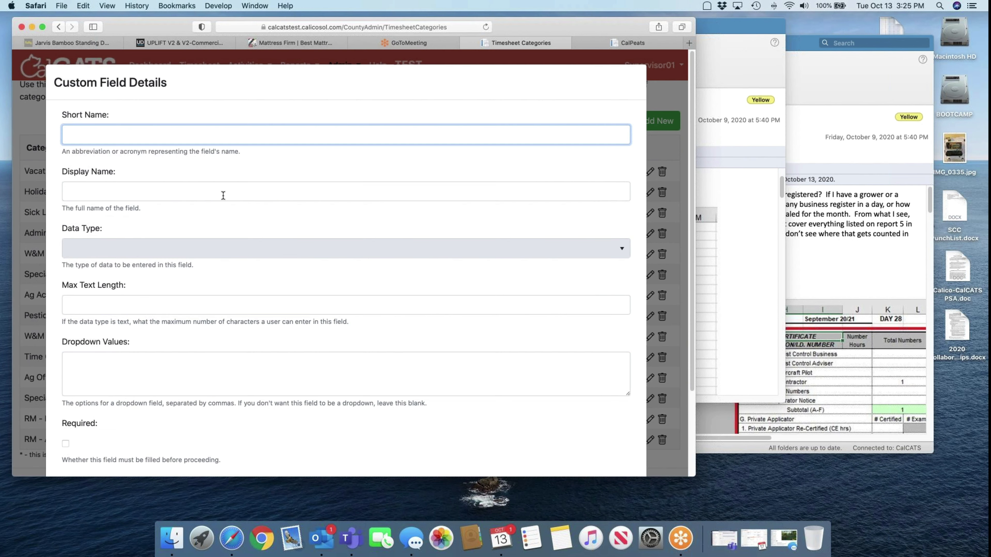
text(Num Denied)
click(122, 190)
key(super+v)
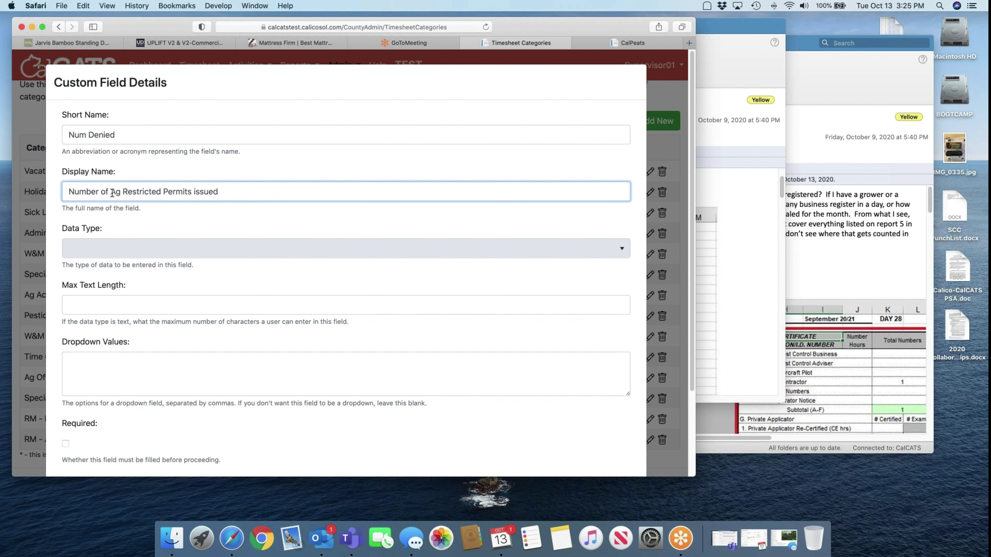
scroll(123, 194, down, 3)
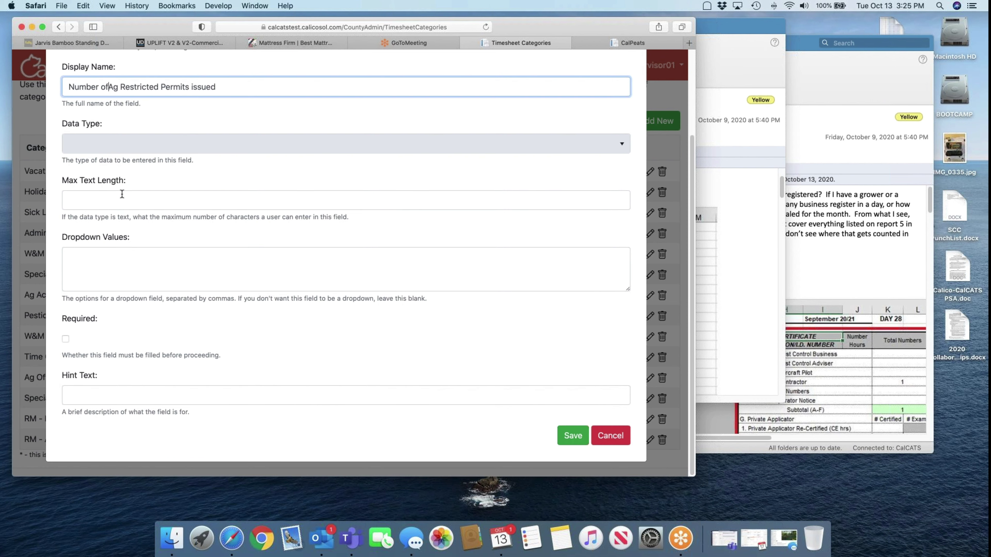
key(super+Right)
key(BackSpace)
key(BackSpace)
key(BackSpace)
key(BackSpace)
key(BackSpace)
key(BackSpace)
text(denied)
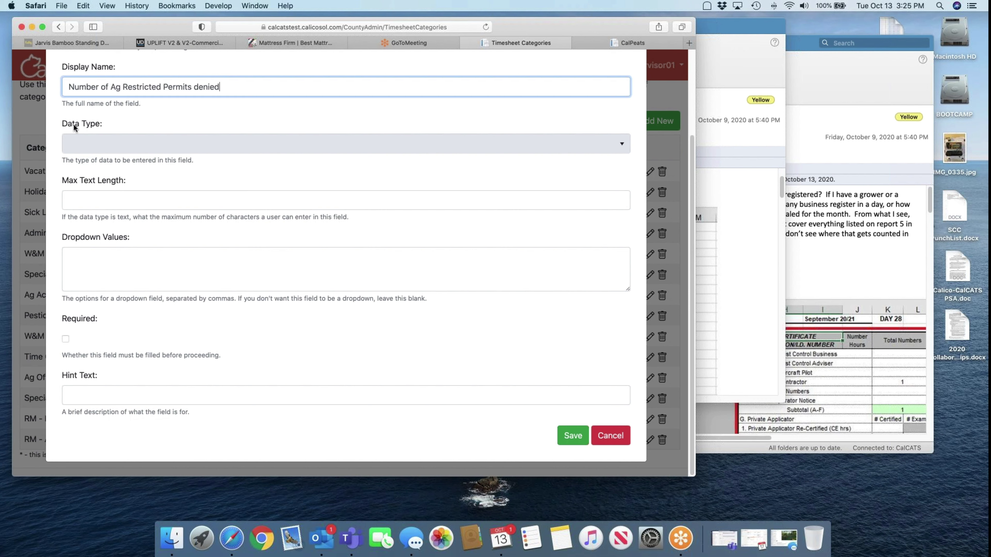
Make it Integer with max length 1, hint text ending 'denied', and save it
click(81, 144)
click(92, 167)
click(100, 200)
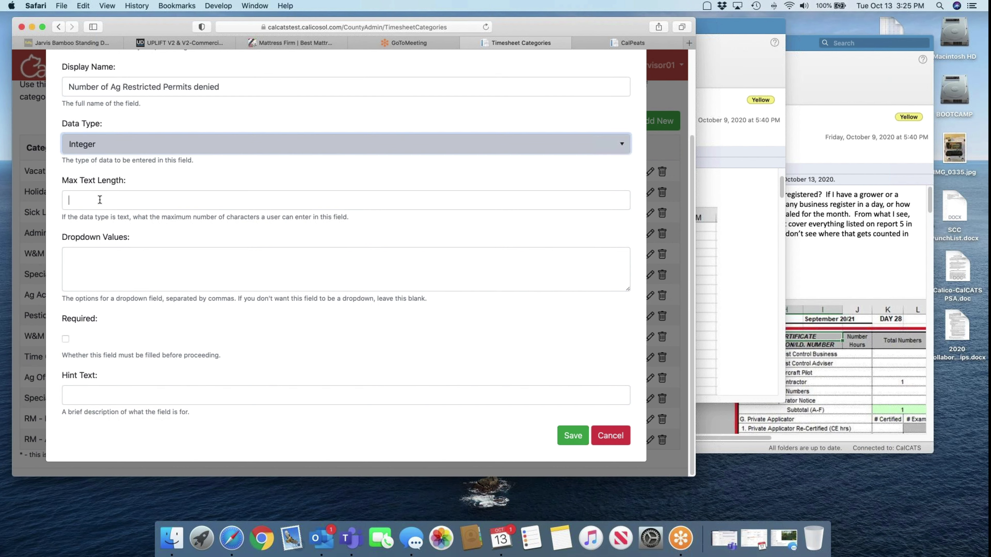
text(1)
click(113, 398)
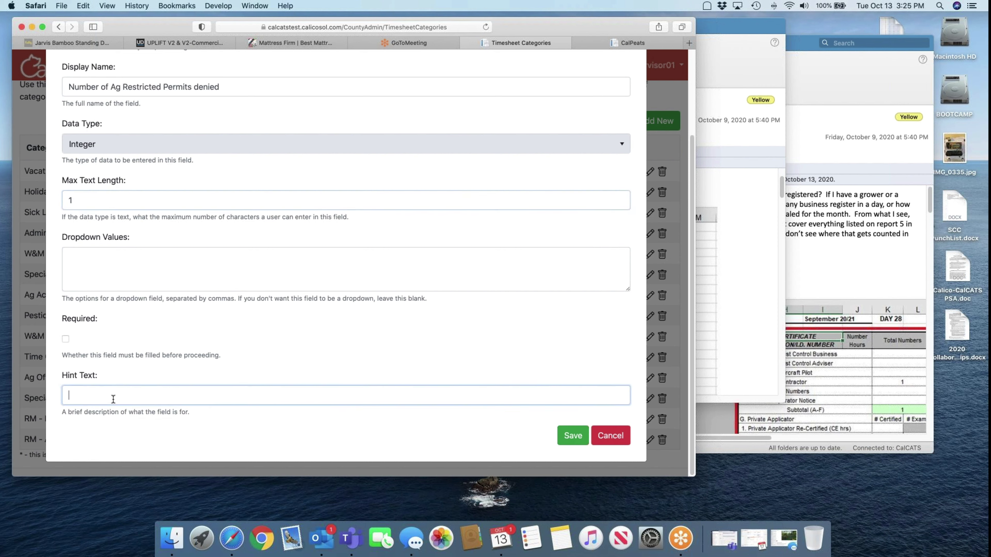
key(super+v)
key(shift+Left)
key(shift+Left)
key(shift+Left)
key(shift+Left)
key(shift+Left)
key(shift+Left)
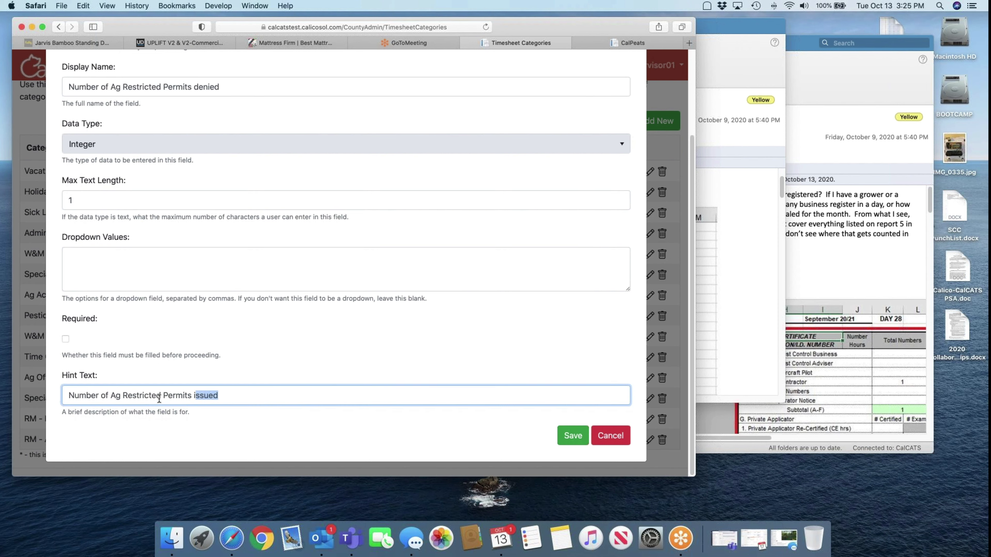
text(denied)
click(571, 436)
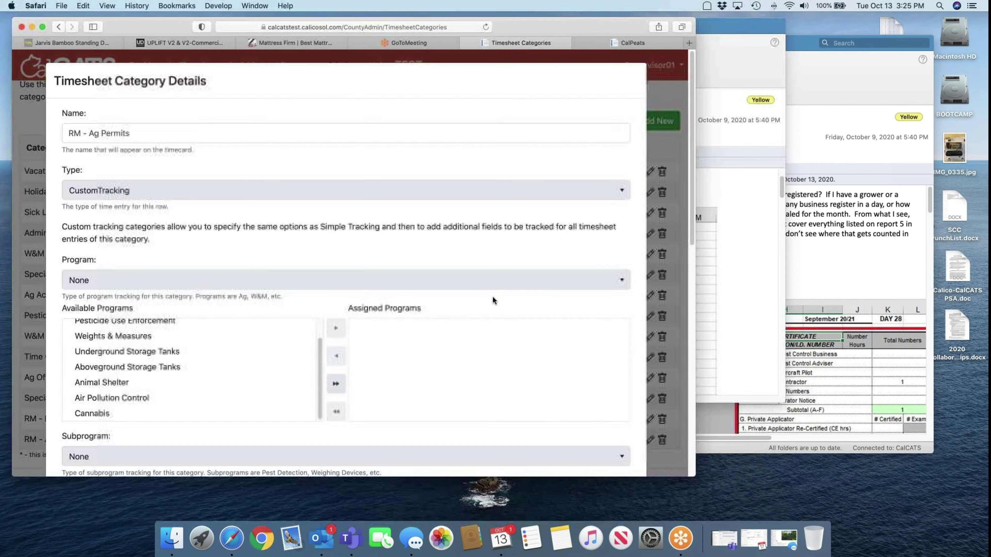
Save the RM - Ag Permits category details
click(572, 436)
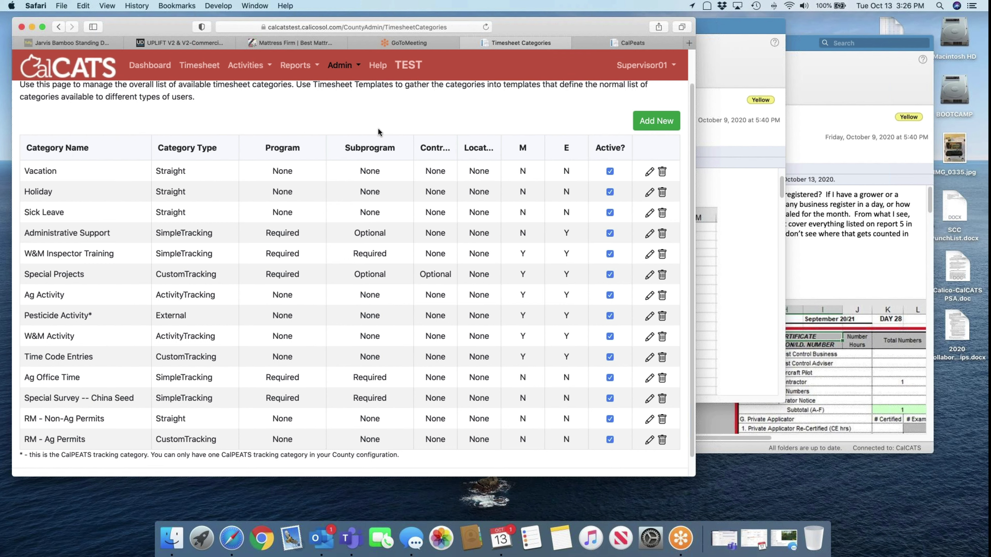
Add an RM - Ag Permits row to the PP 21 timesheet and open its Mon Oct 12 entry
click(199, 66)
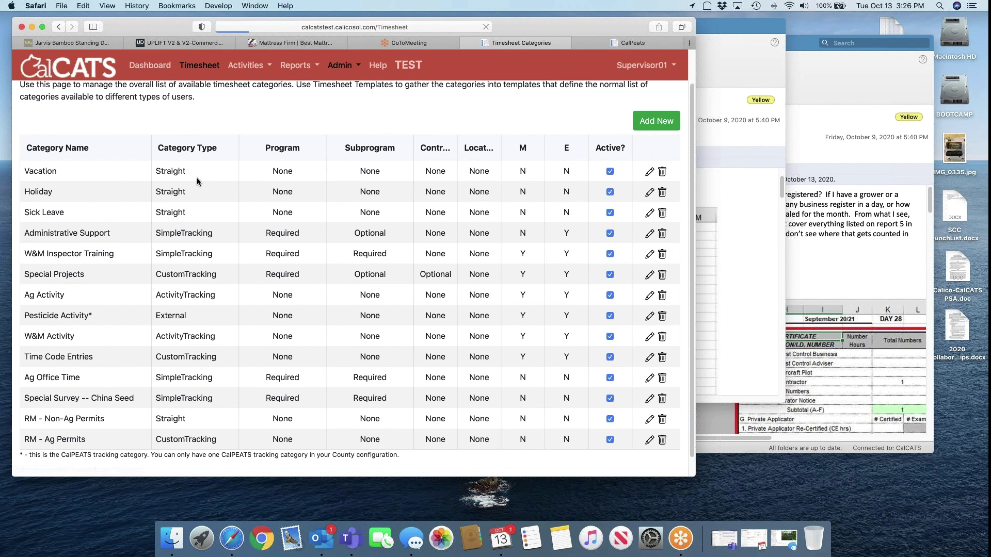
click(93, 433)
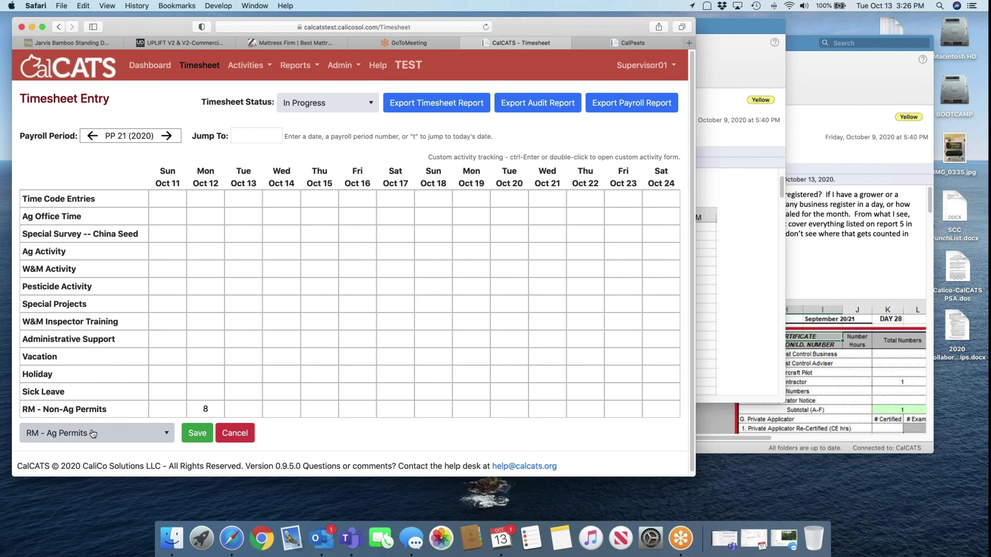
click(199, 439)
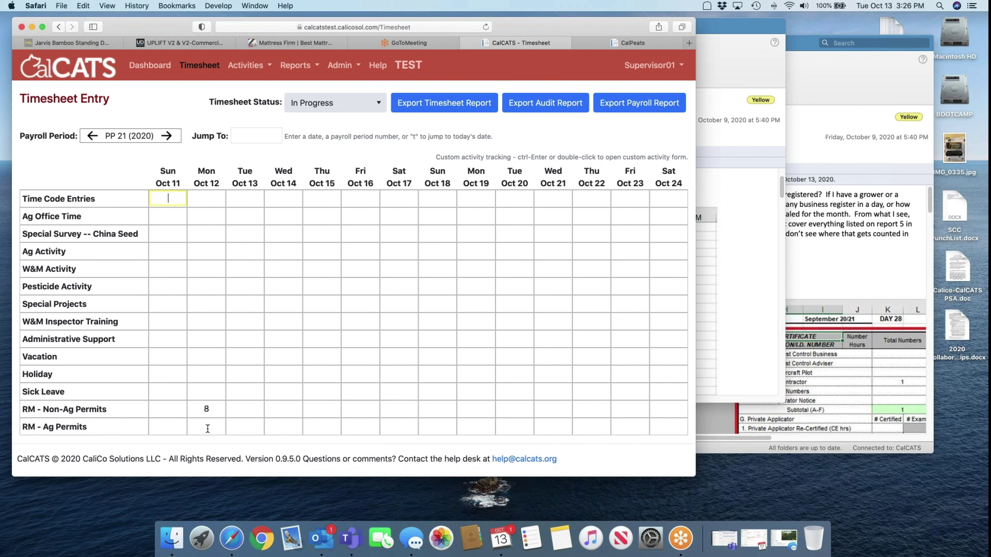
double_click(207, 428)
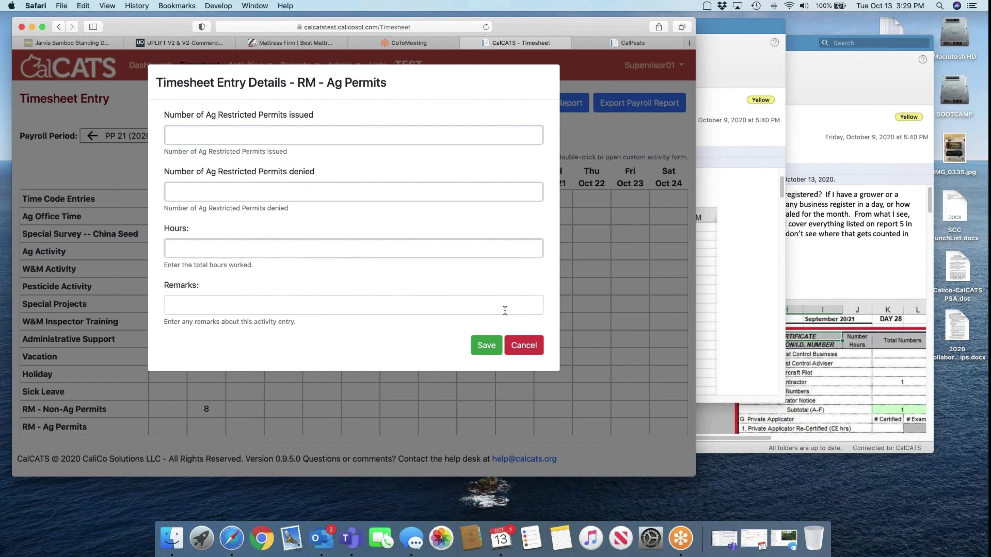
Cancel the RM - Ag Permits entry details, leaving 8 Non-Ag Permits hours on Oct 12
click(524, 344)
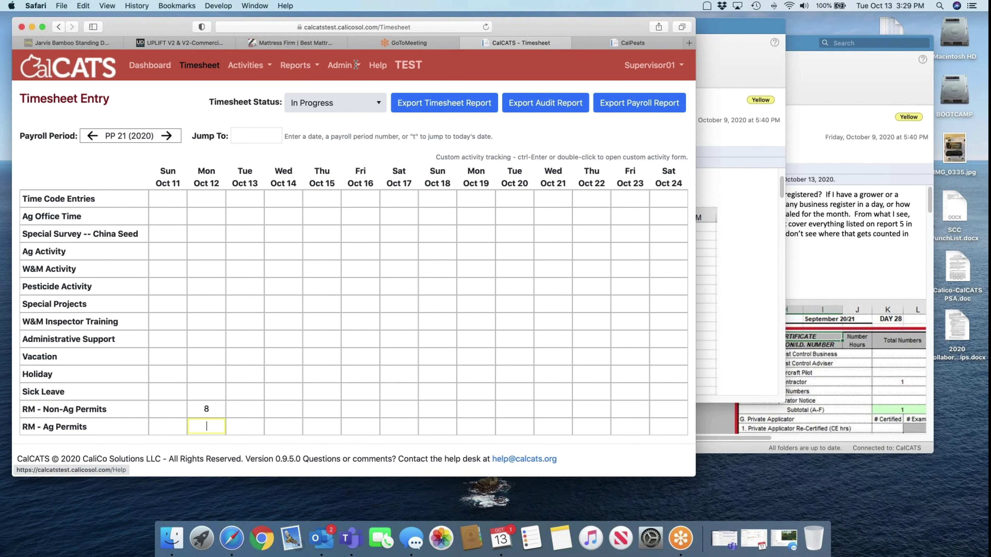
click(246, 66)
click(263, 88)
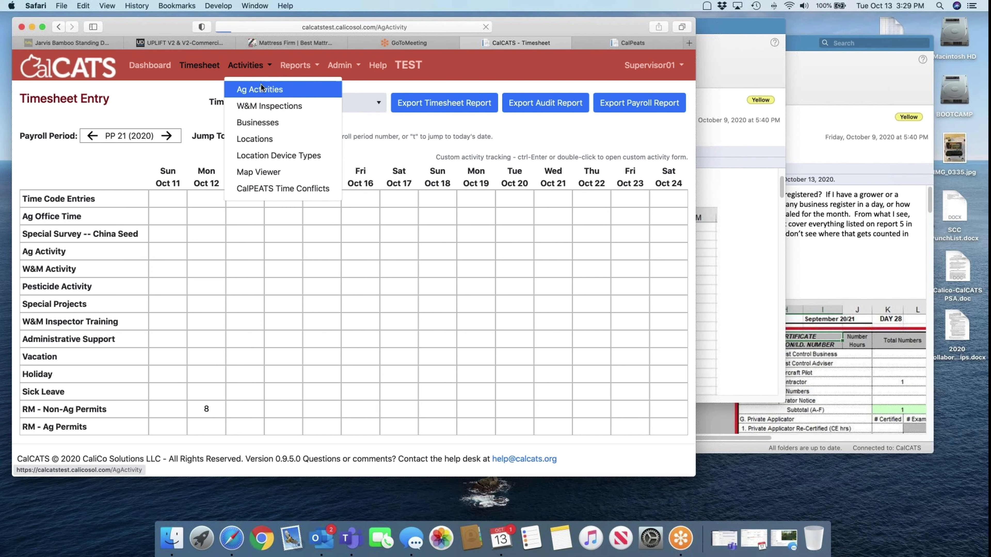
click(656, 109)
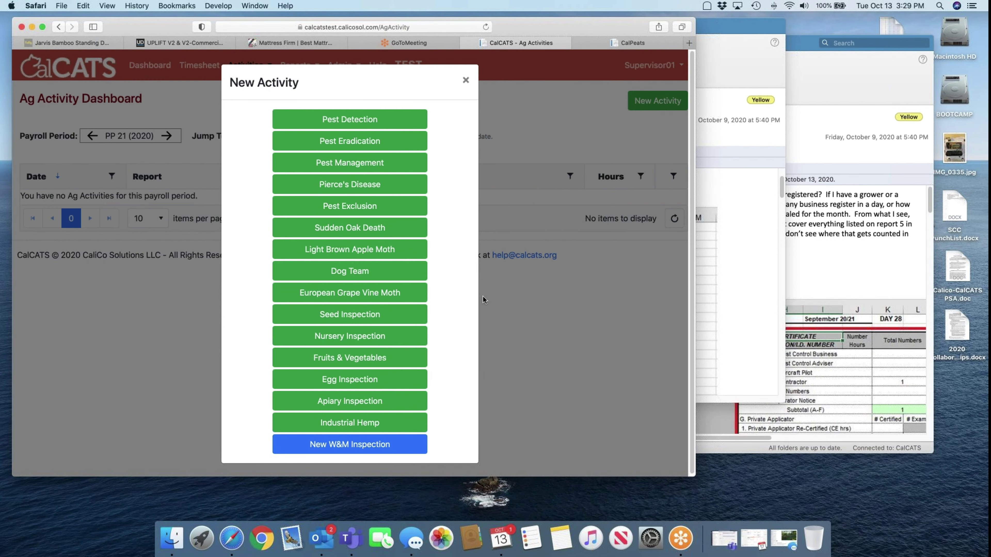
click(466, 80)
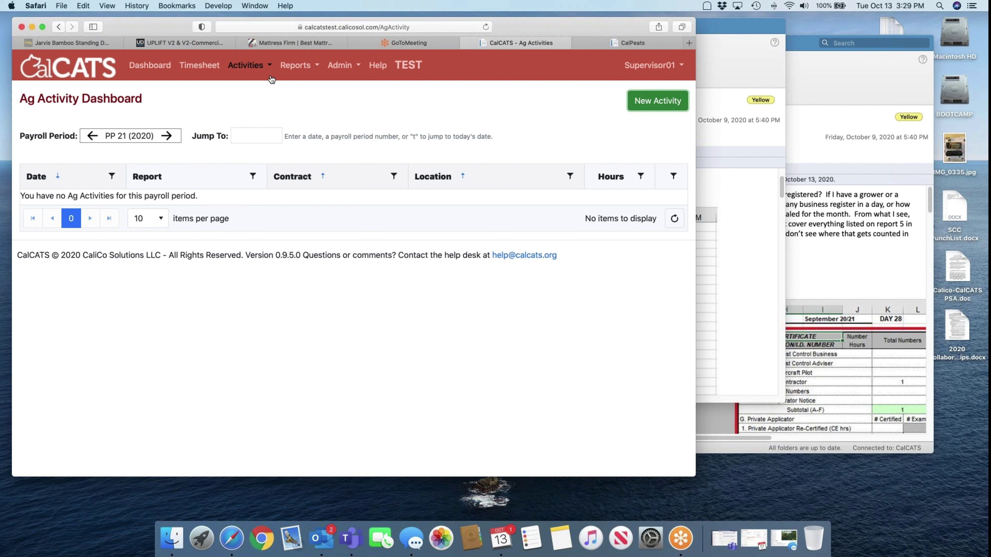
click(210, 65)
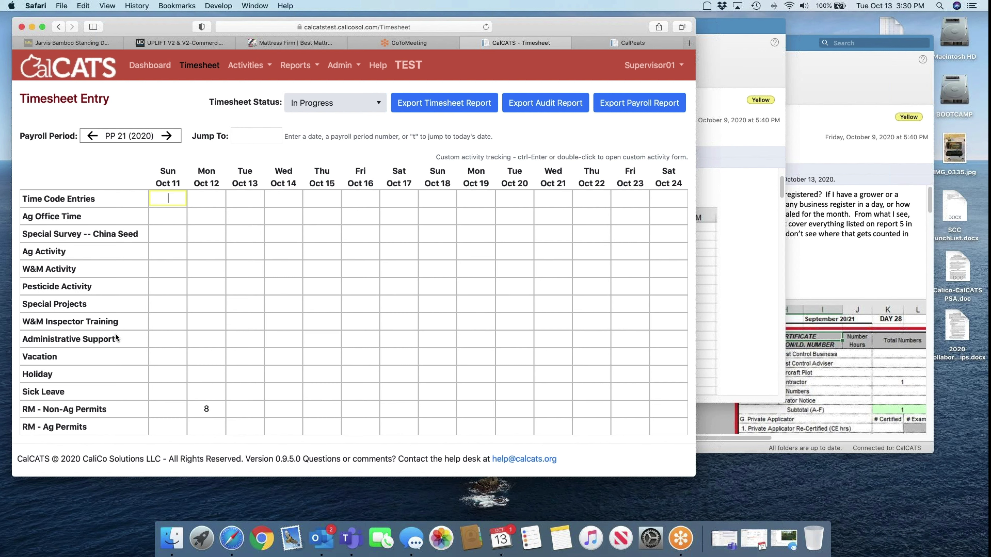
On the Ag Activity Dashboard, try a new Industrial Hemp activity and acknowledge it's not implemented
click(254, 71)
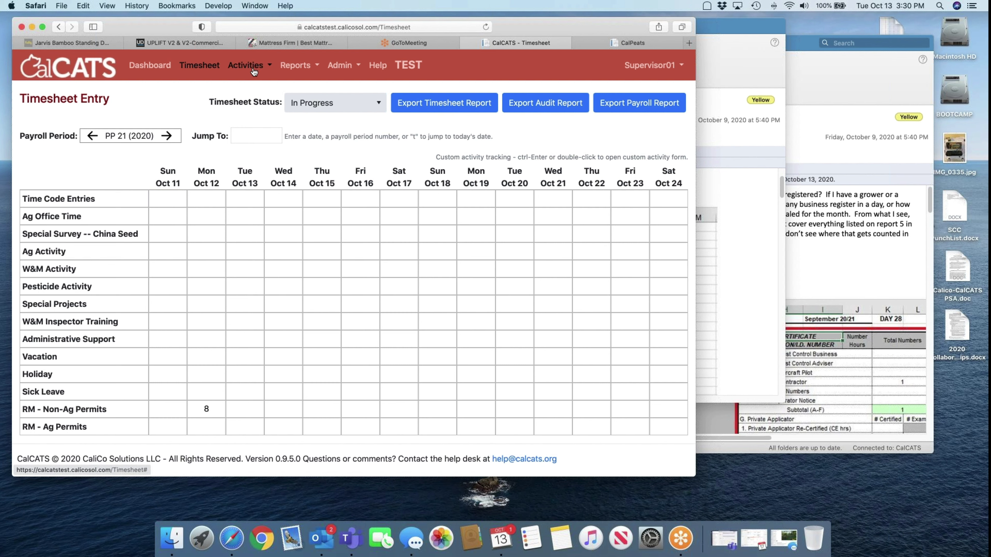
click(250, 88)
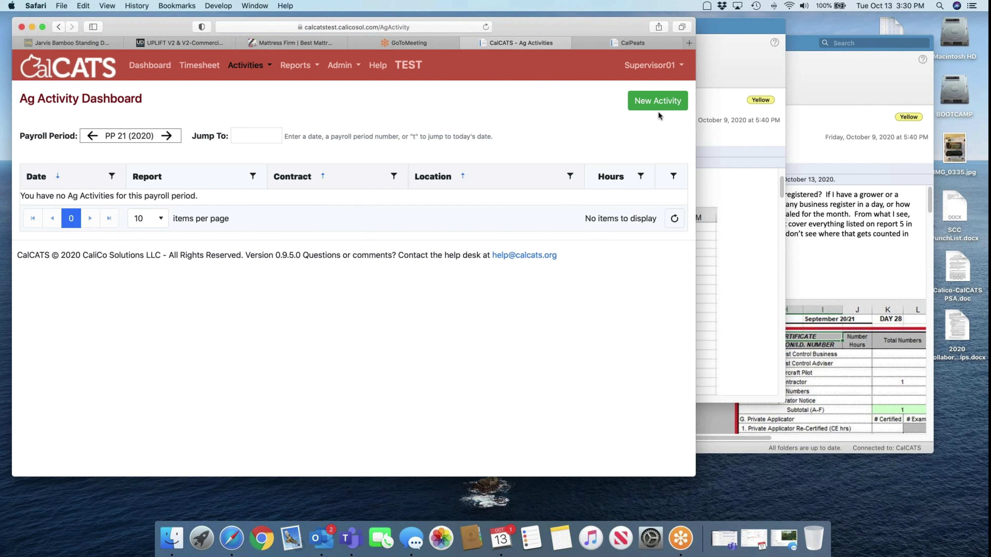
click(658, 105)
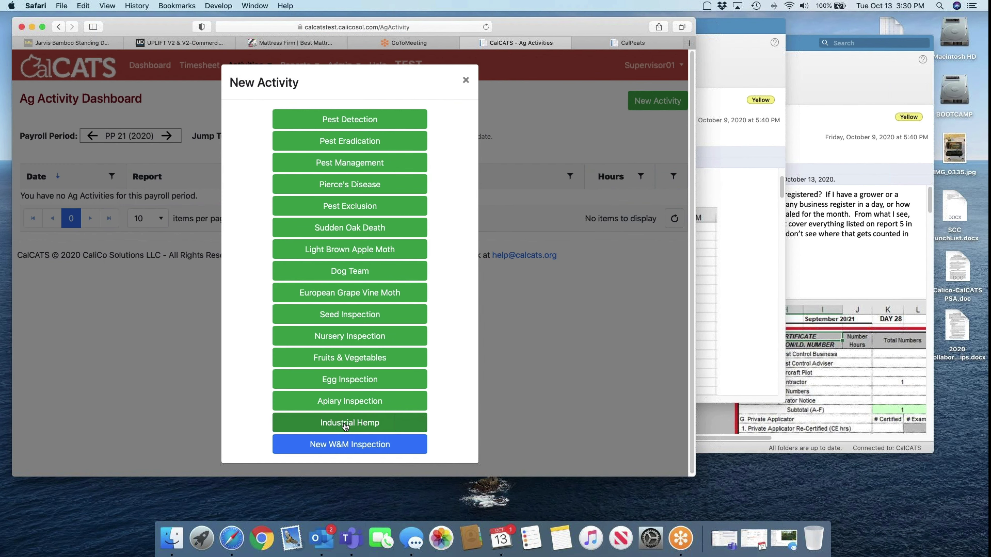
click(346, 423)
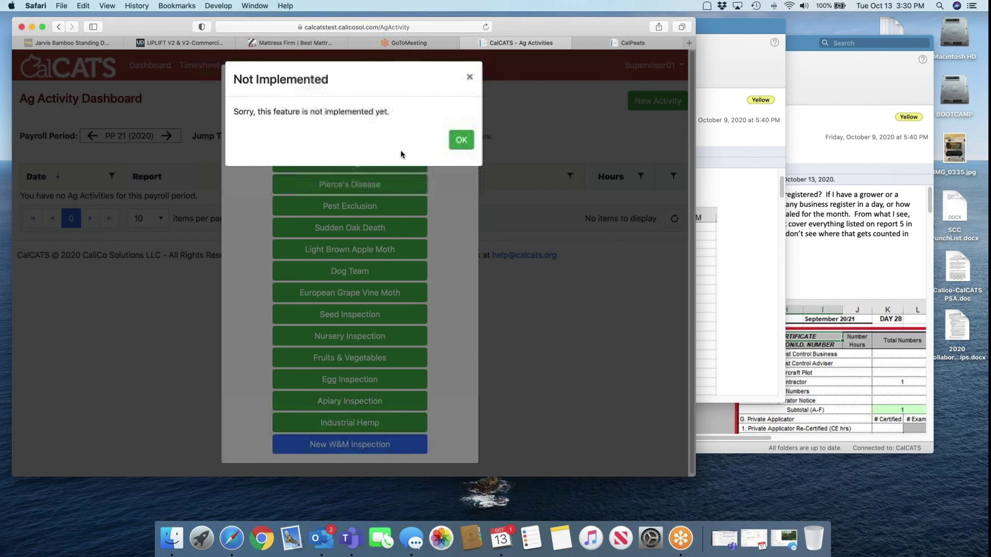
click(460, 139)
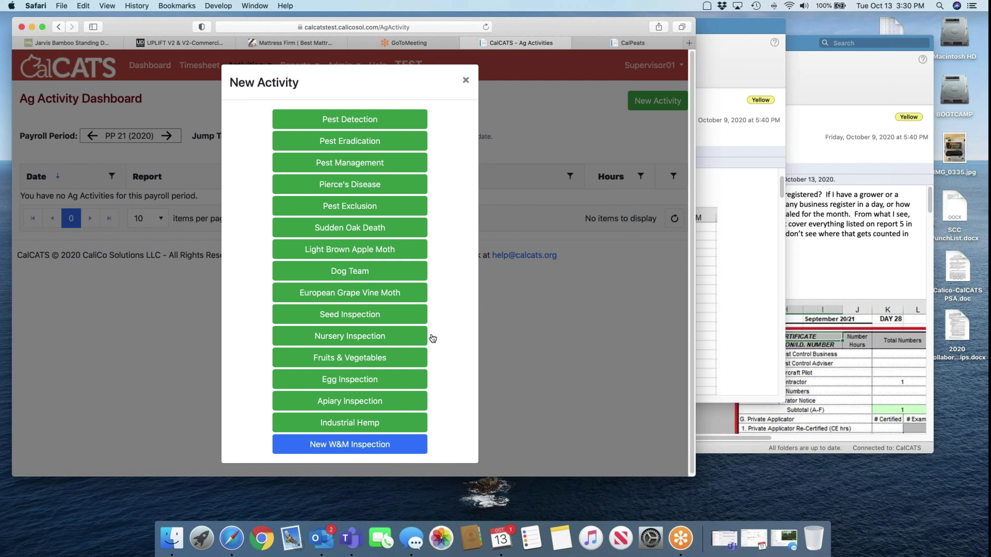
Open a blank Apiary Inspection entry form for 10/13/2020, then return to the Ag Activity Dashboard
click(363, 402)
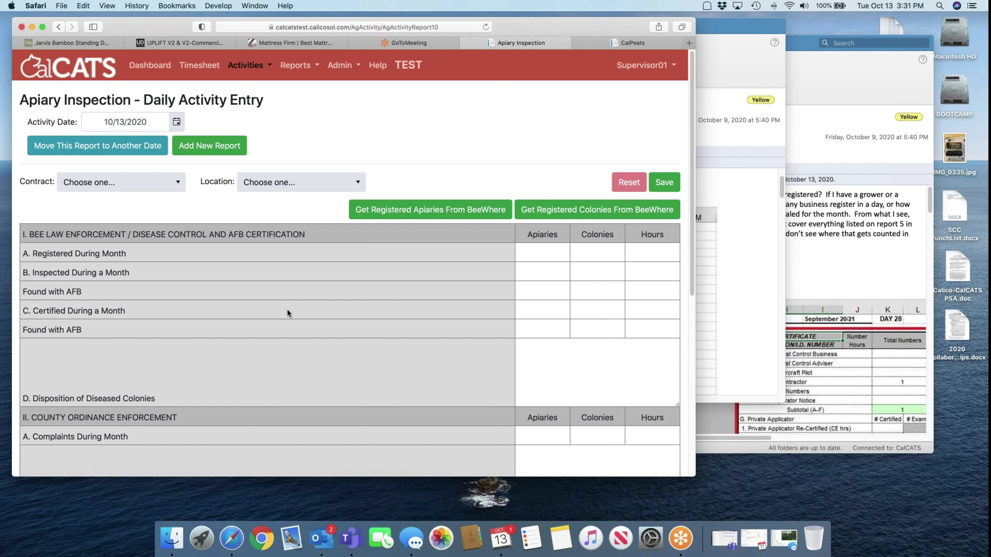
click(258, 66)
click(267, 91)
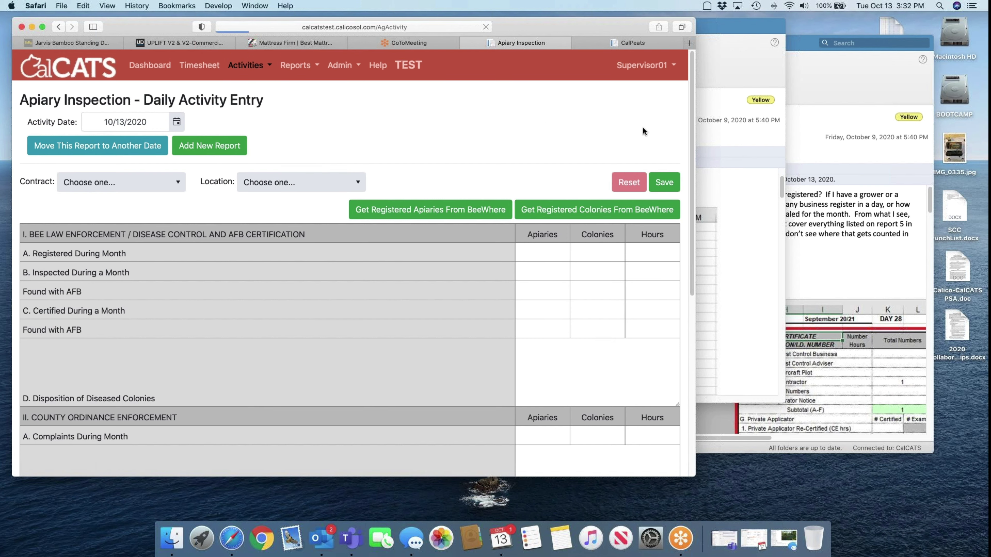
Start a new Pierce's Disease activity and scroll down to its empty Nursery Shipments table
click(654, 102)
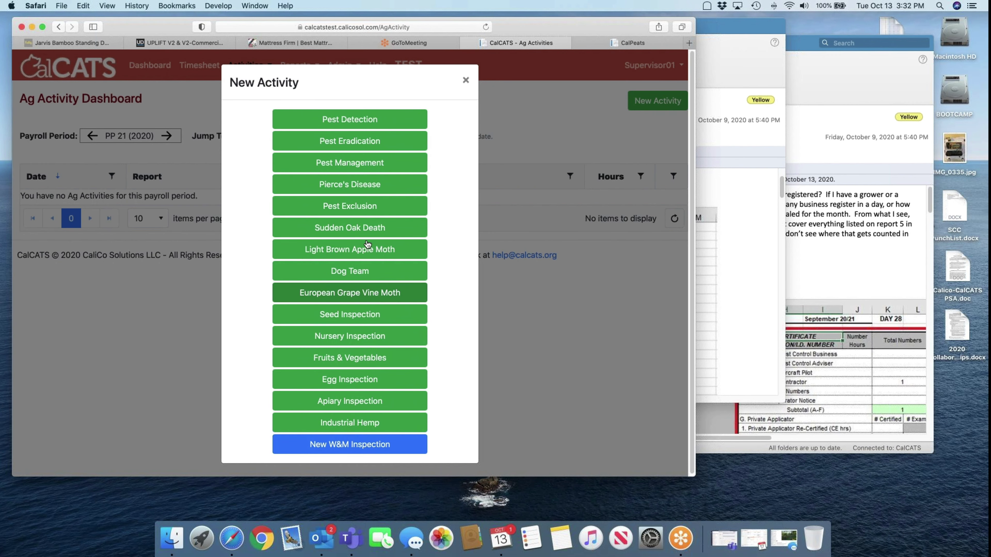
click(364, 183)
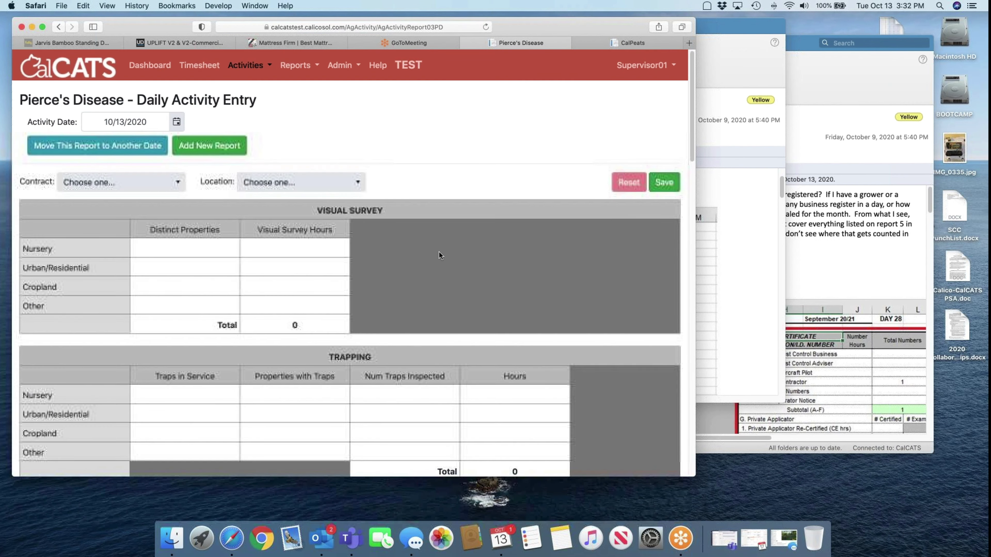
scroll(439, 251, down, 5)
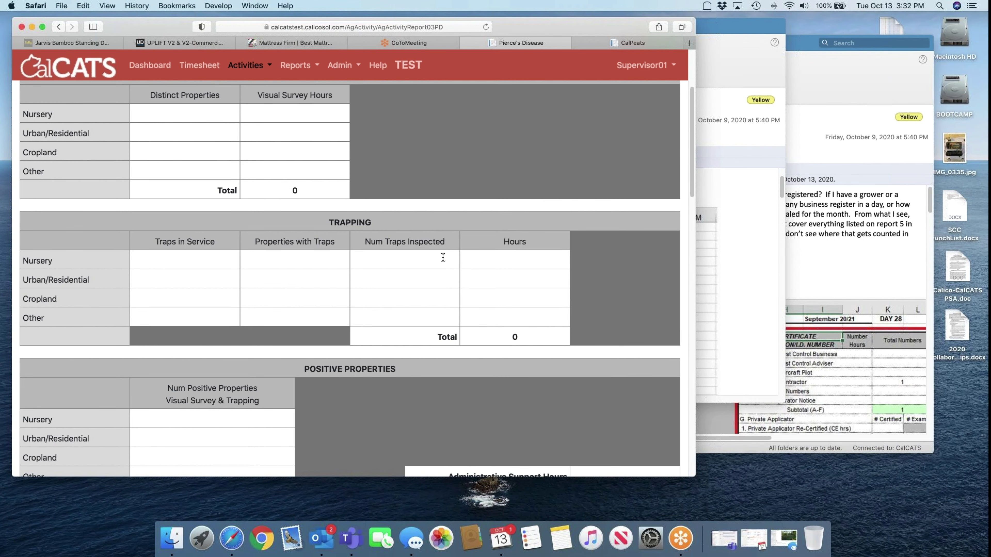
scroll(443, 257, down, 10)
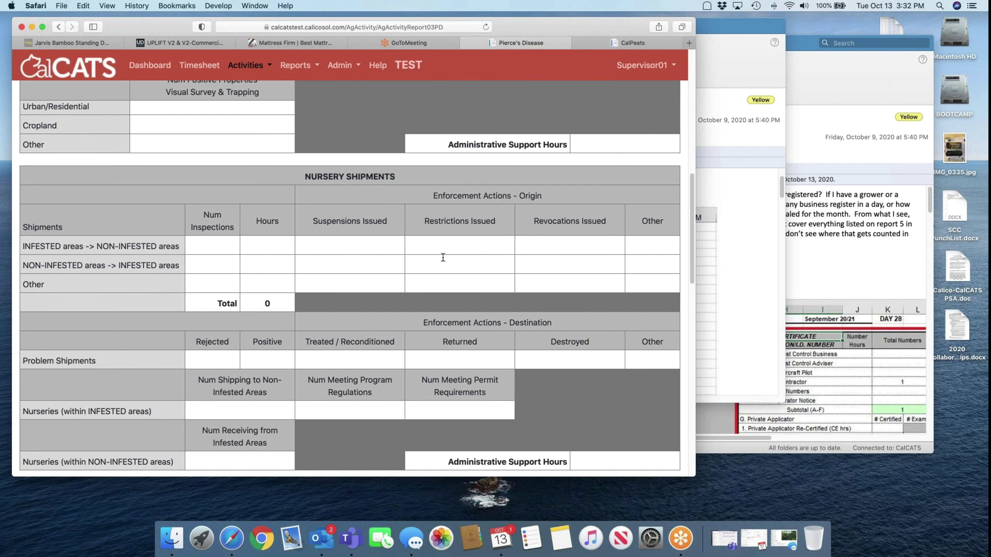
scroll(442, 258, down, 1)
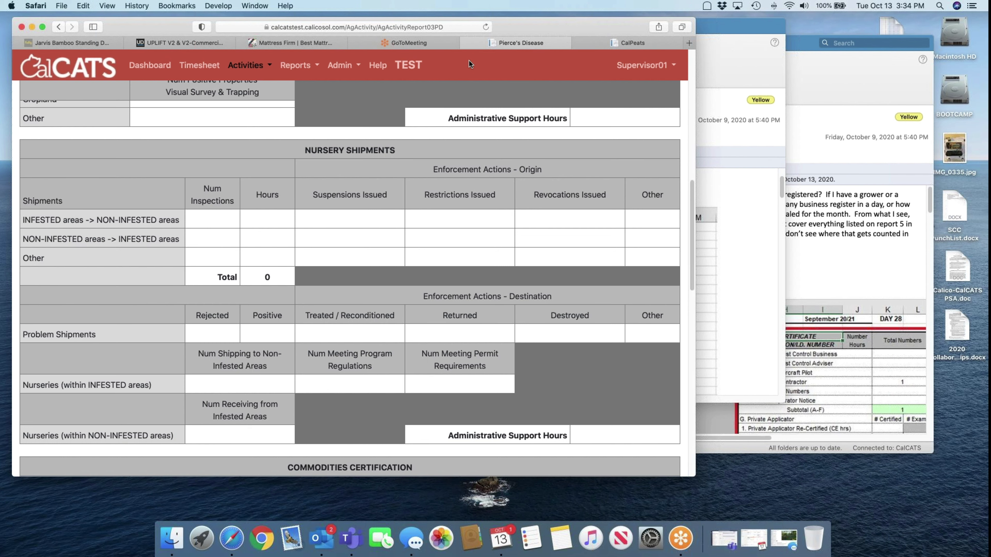
Return to the PP 21 (2020) timesheet grid and point out the Pesticide Activity row
click(199, 64)
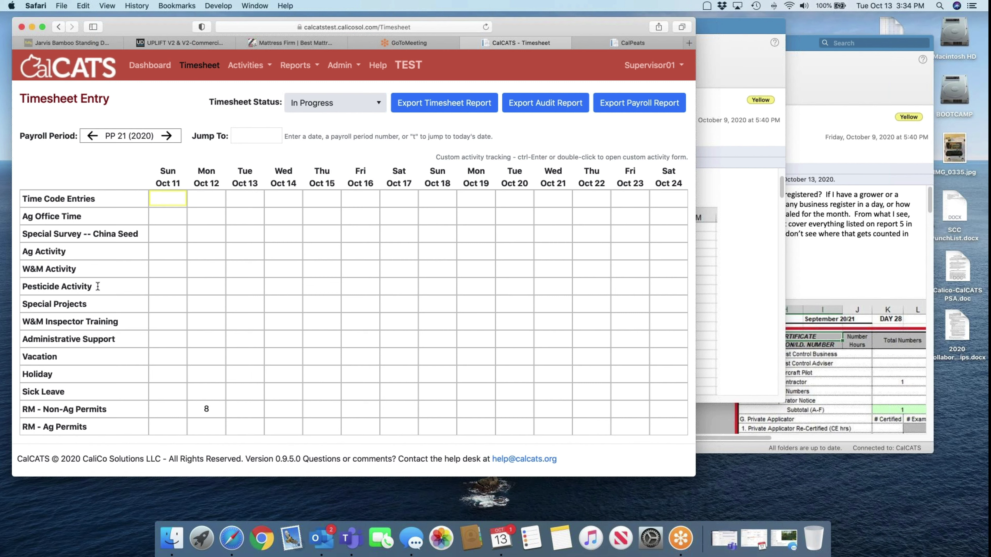
drag(94, 287, 24, 288)
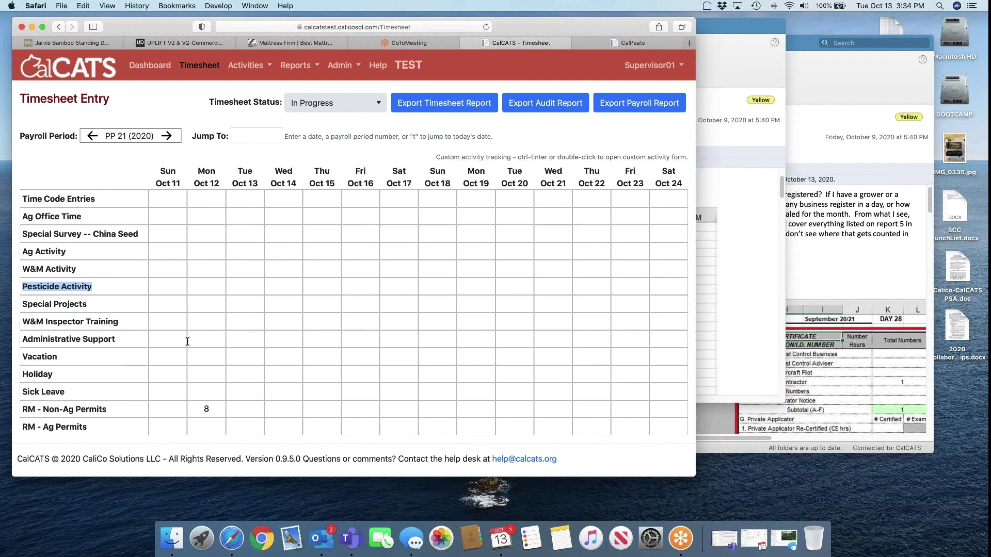
In Administrative Support's Oct 12 entry, try Pesticide Use Enforcement, then Weights & Measures with Quantity Control
double_click(207, 339)
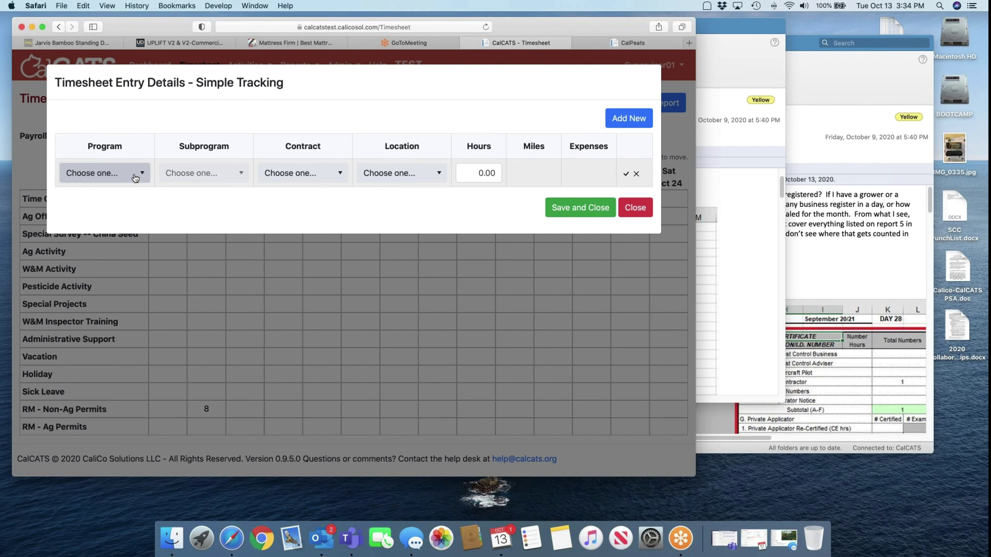
click(135, 177)
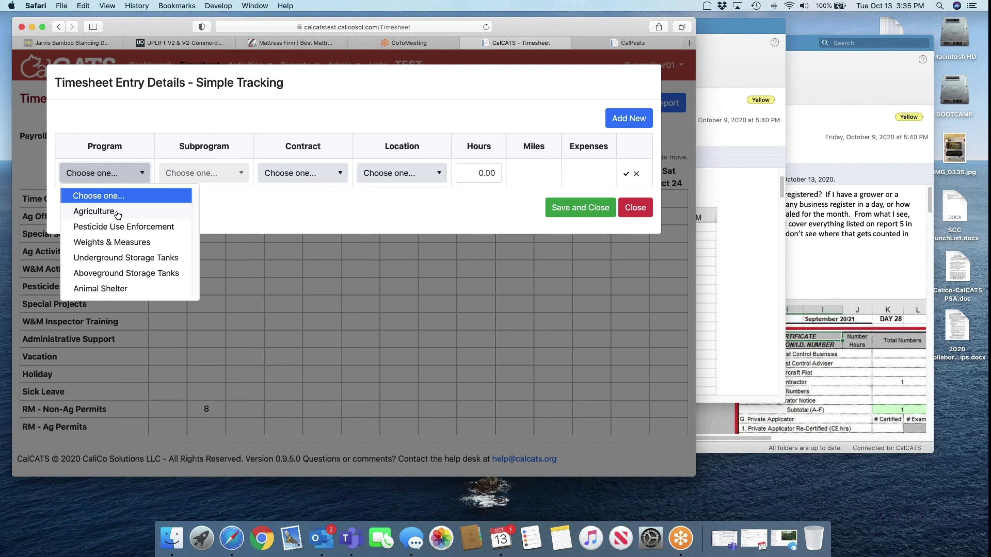
click(114, 228)
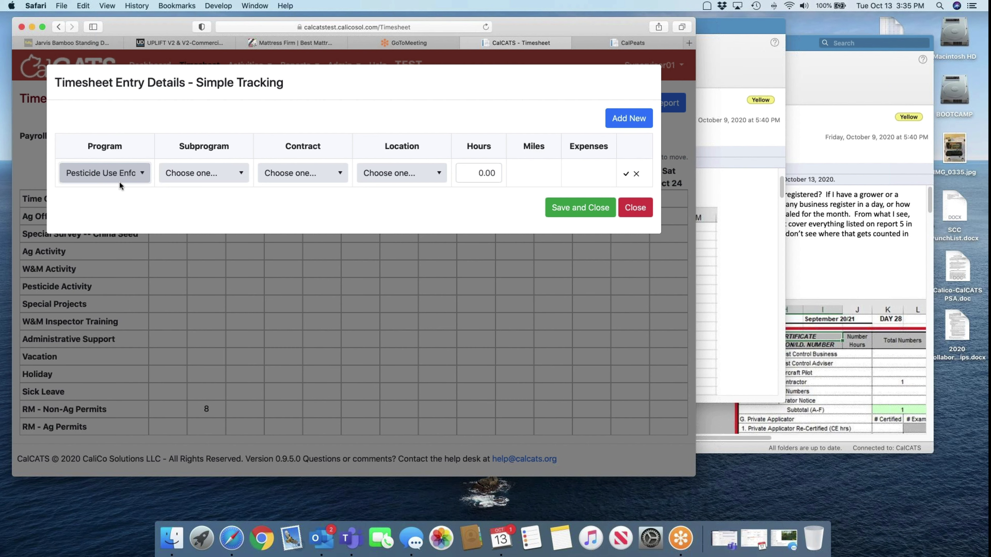
click(122, 175)
click(114, 243)
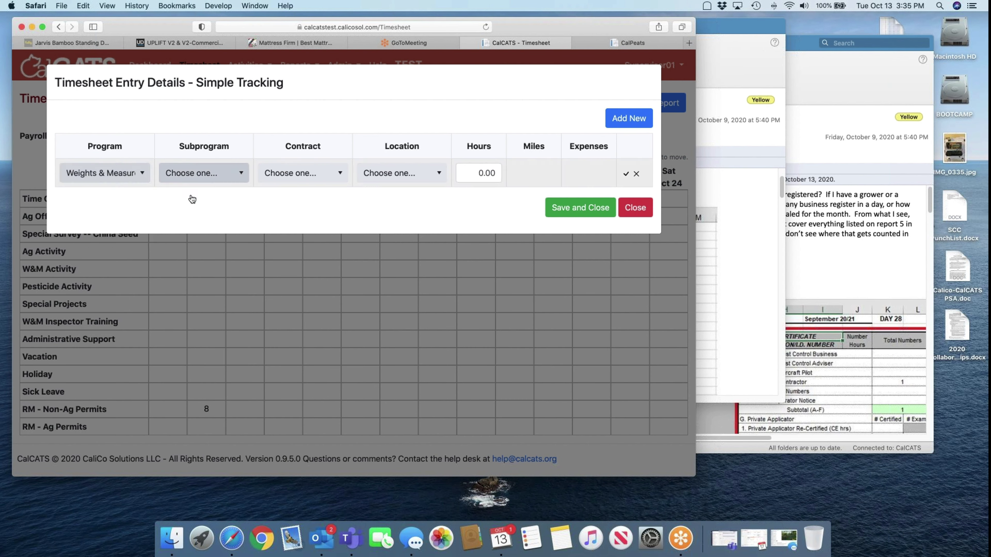
click(192, 177)
click(195, 242)
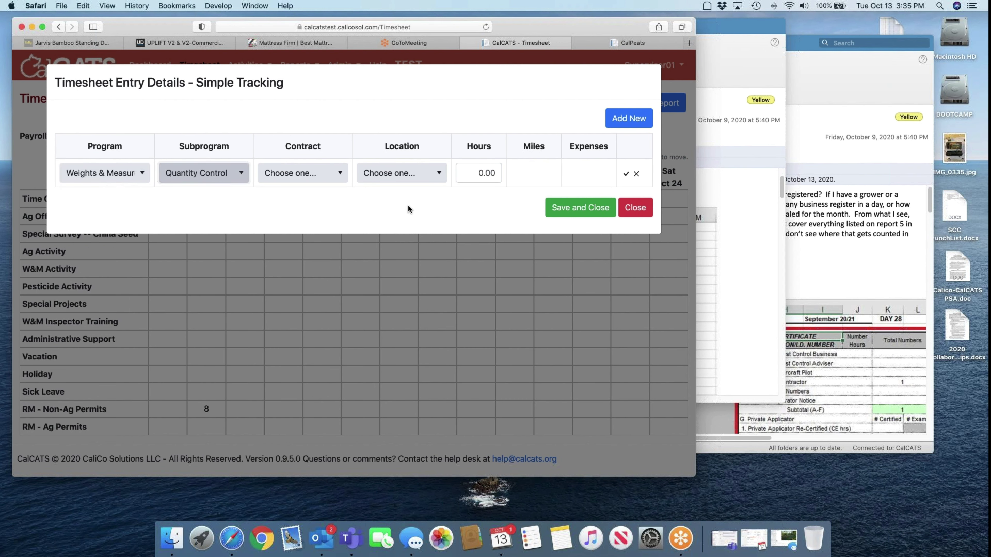
click(476, 172)
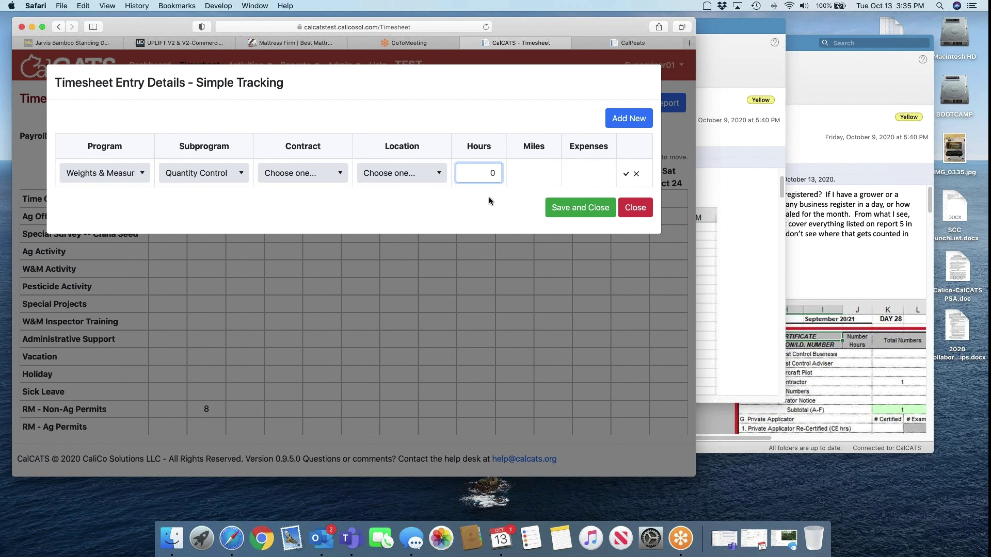
Switch the entry to Agriculture with Pest Detection, then close the dialog without saving
click(143, 175)
click(129, 213)
click(211, 173)
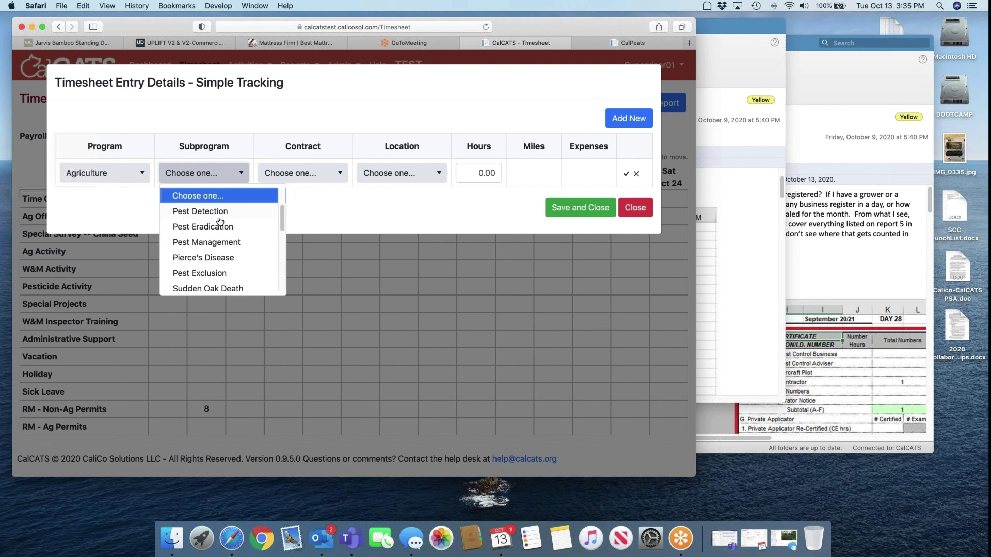
click(221, 212)
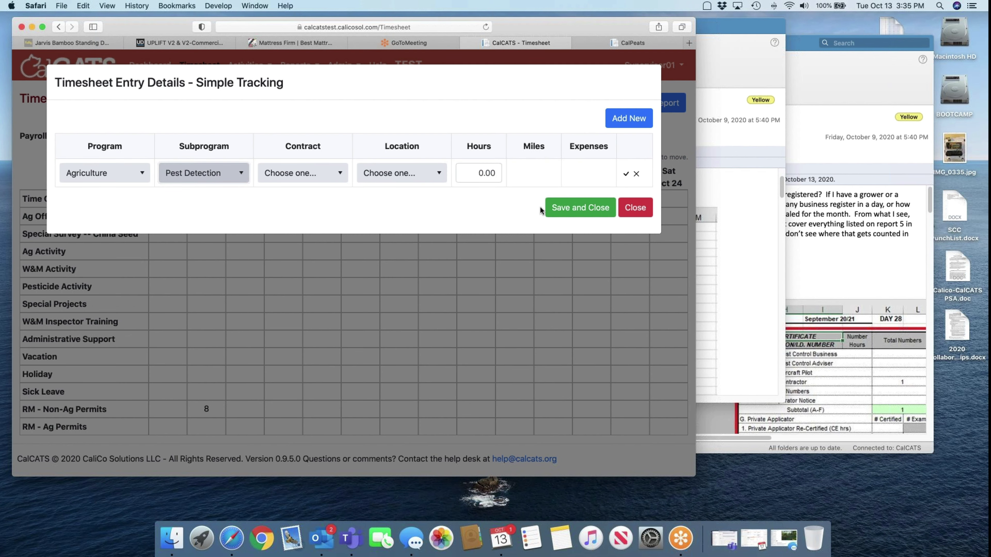
click(635, 208)
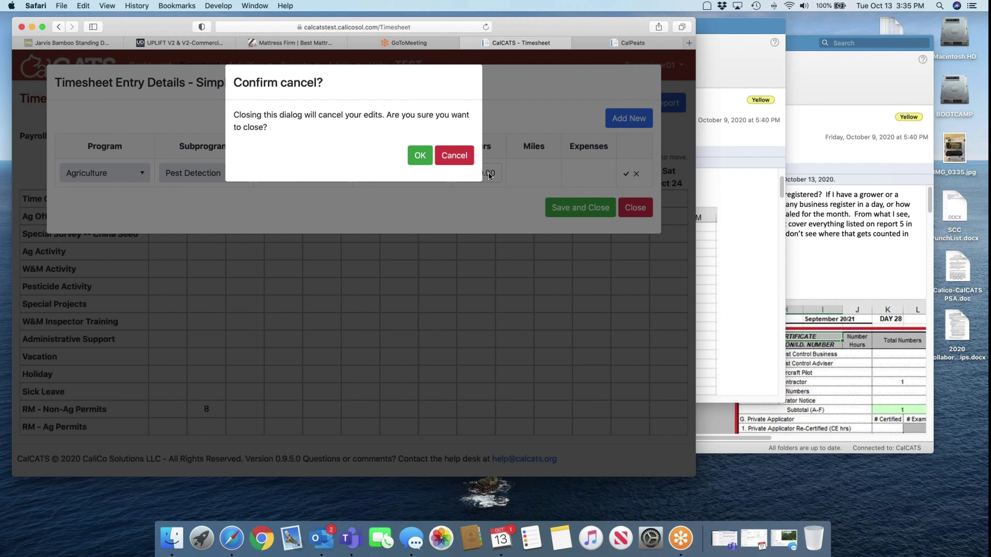
click(449, 156)
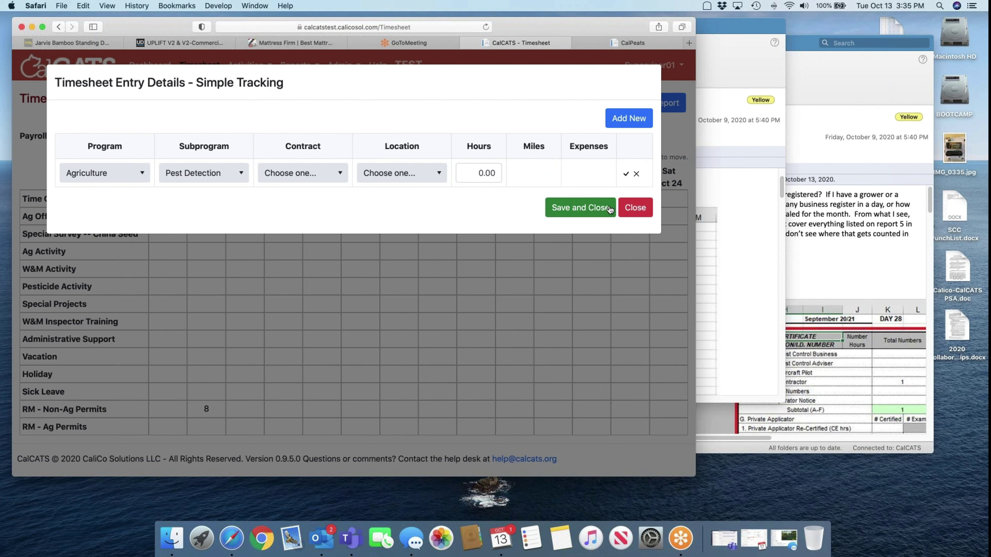
click(635, 208)
Confirm discarding the entry and open Admin Configuration's Timesheet Categories in a new tab
click(416, 156)
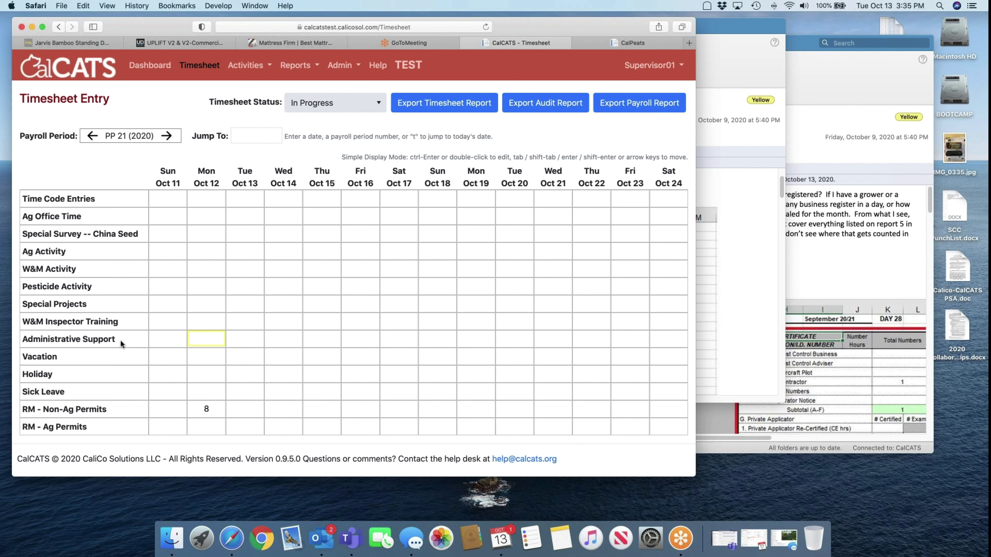
click(342, 65)
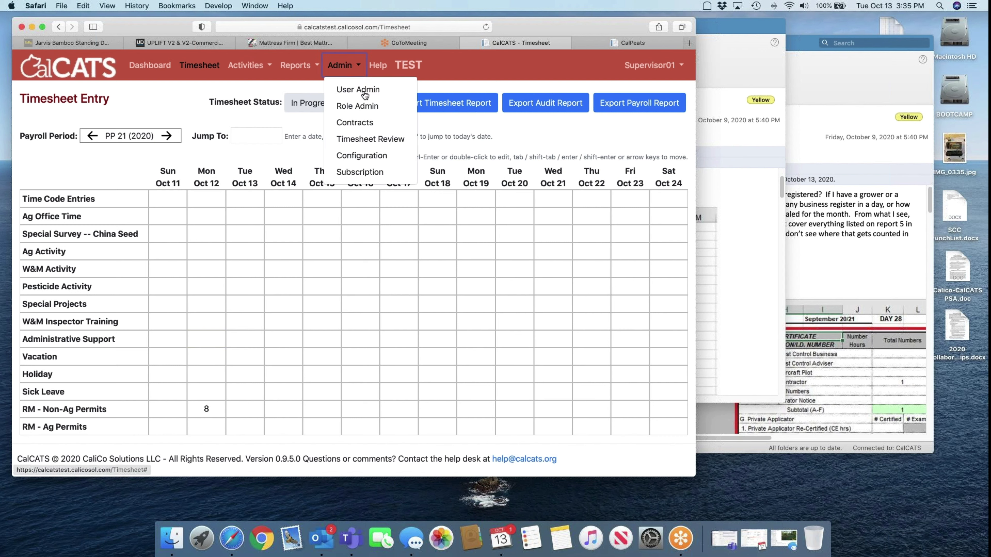
right_click(373, 155)
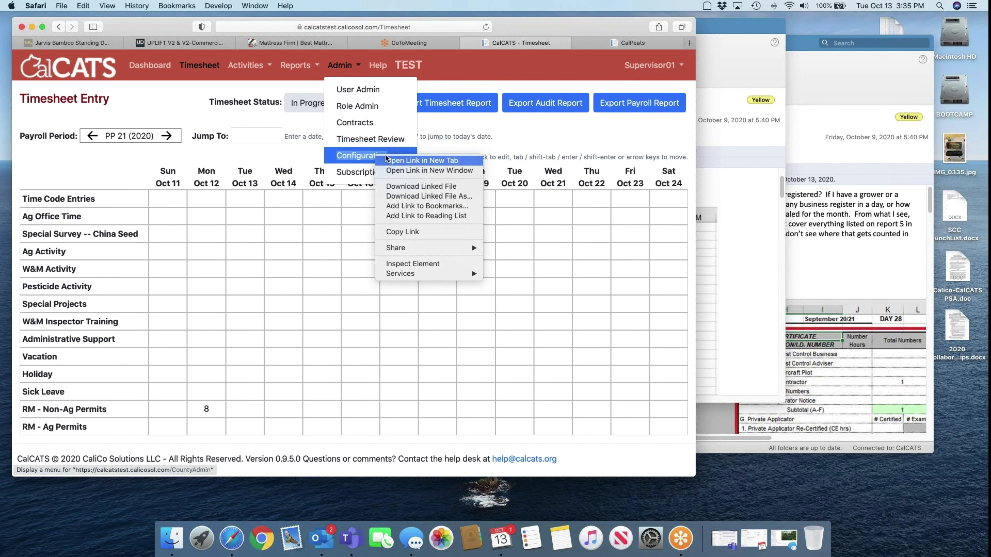
click(421, 161)
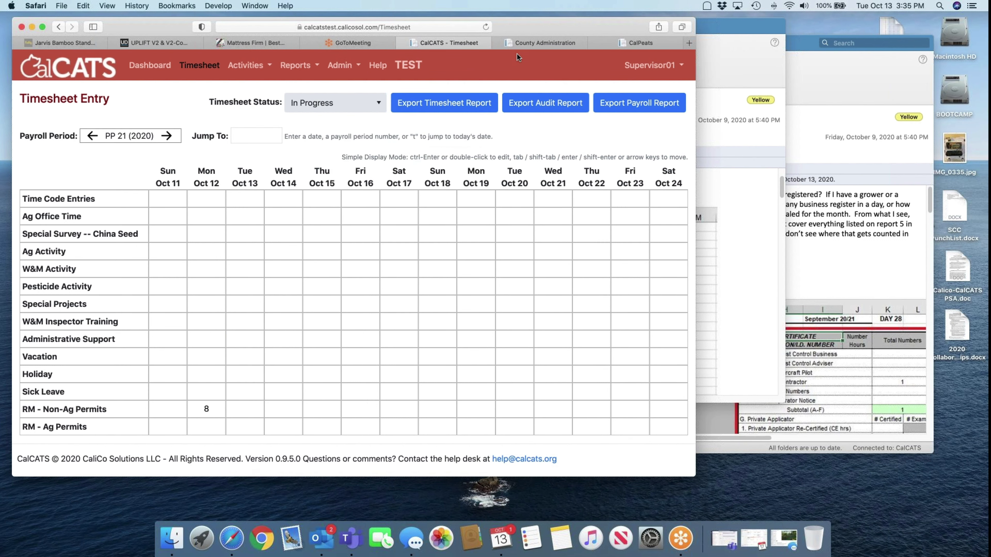
click(521, 41)
click(90, 281)
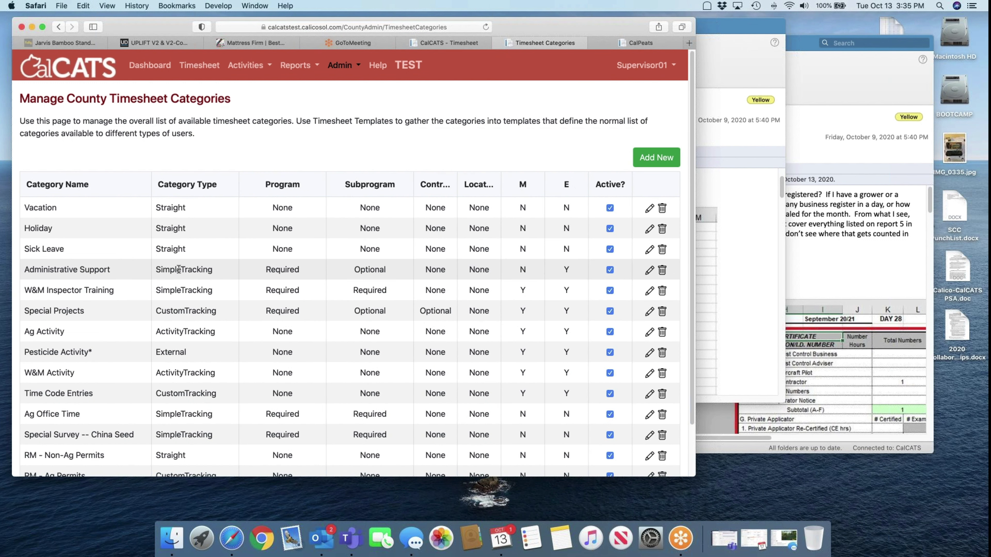
Edit Administrative Support, removing every assigned program except Weights & Measures
click(651, 271)
scroll(299, 243, down, 3)
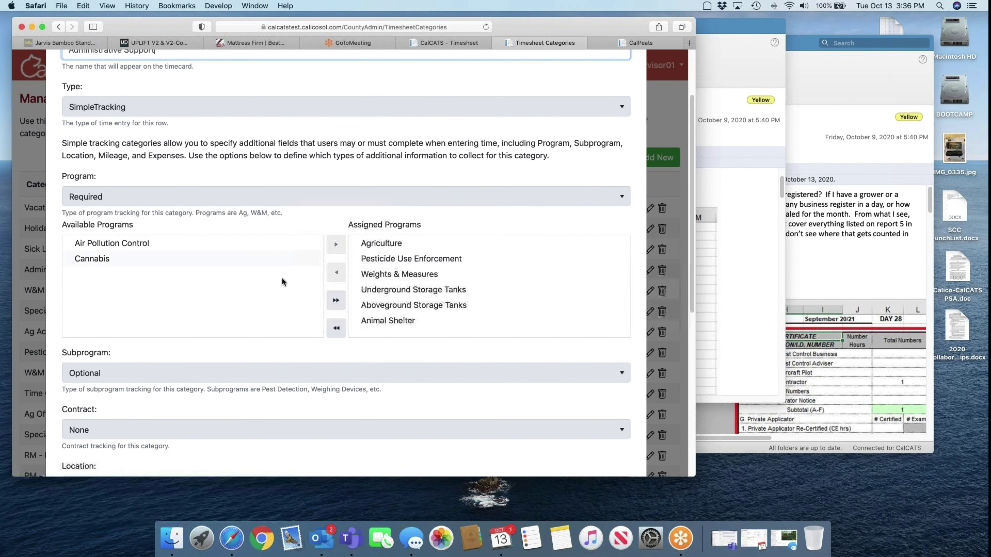
double_click(380, 244)
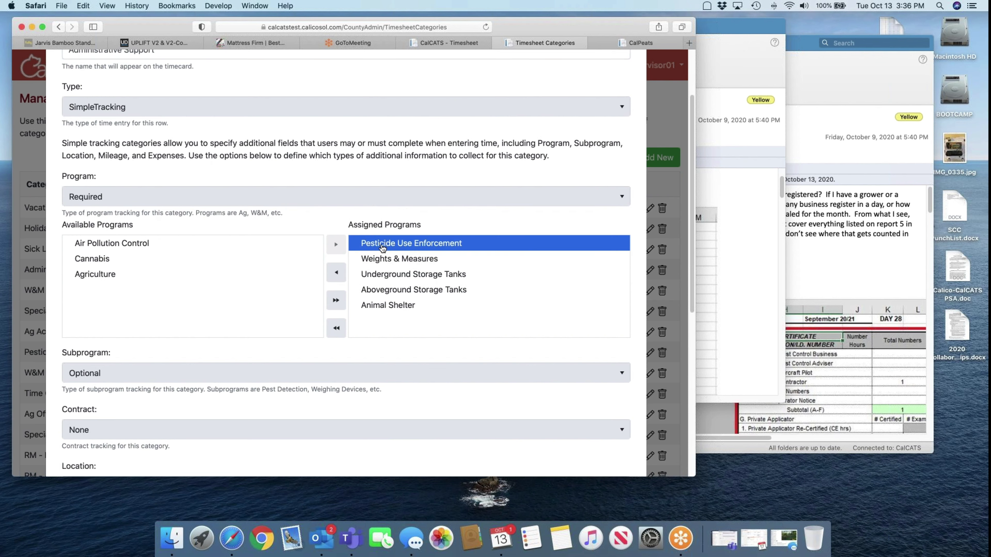
double_click(381, 244)
double_click(382, 258)
click(384, 273)
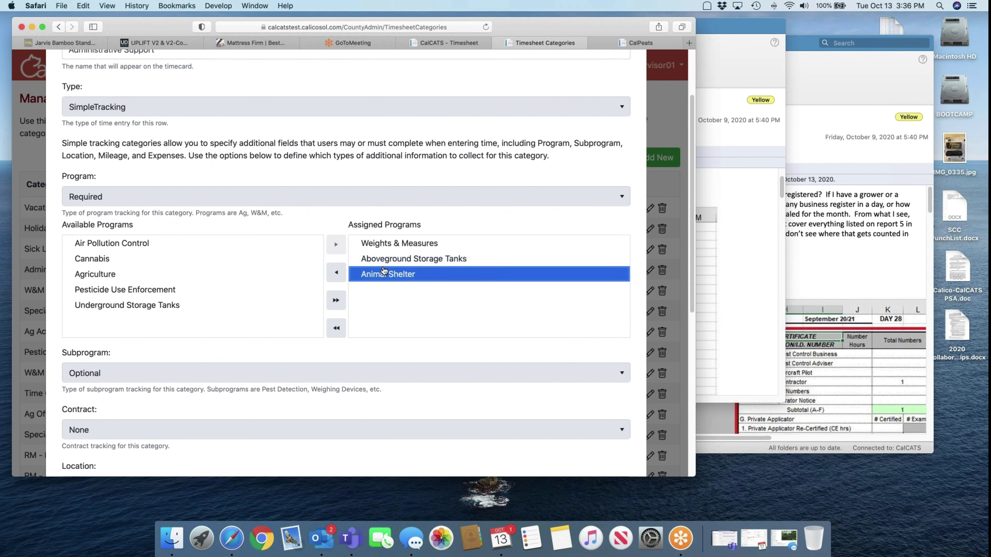
double_click(384, 273)
double_click(382, 258)
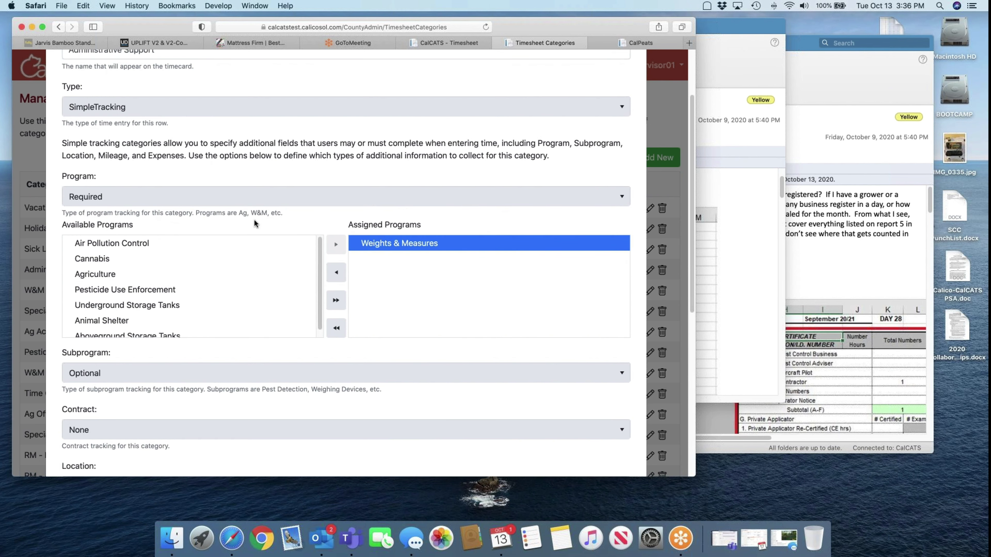
scroll(97, 133, up, 3)
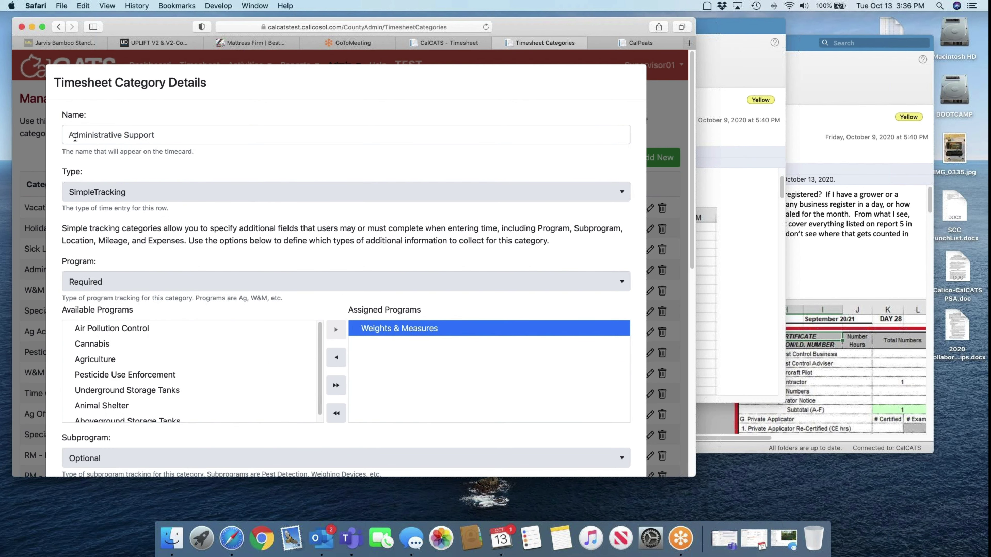
Prefix the name with 'WM' and save it as WM Administrative Support
click(68, 135)
text(WM)
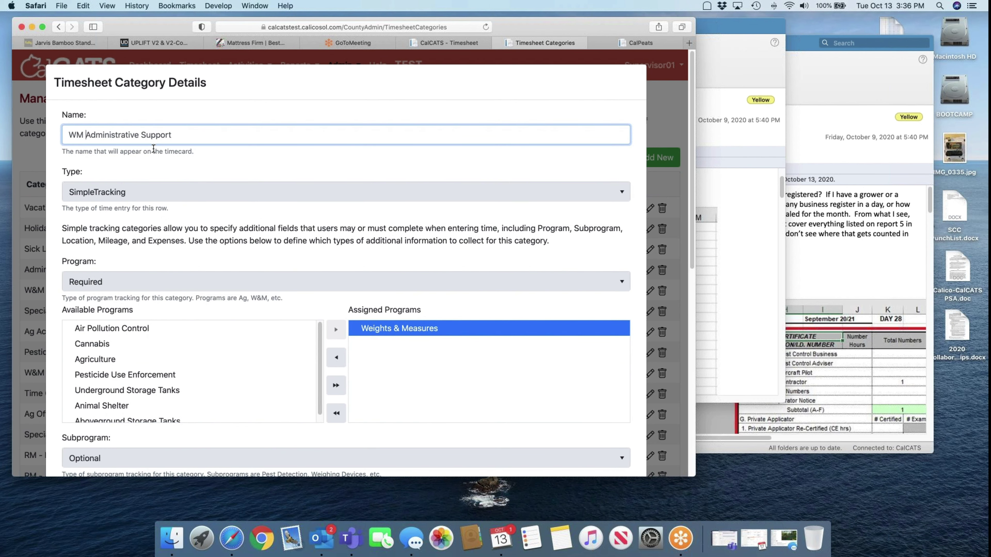
key(Return)
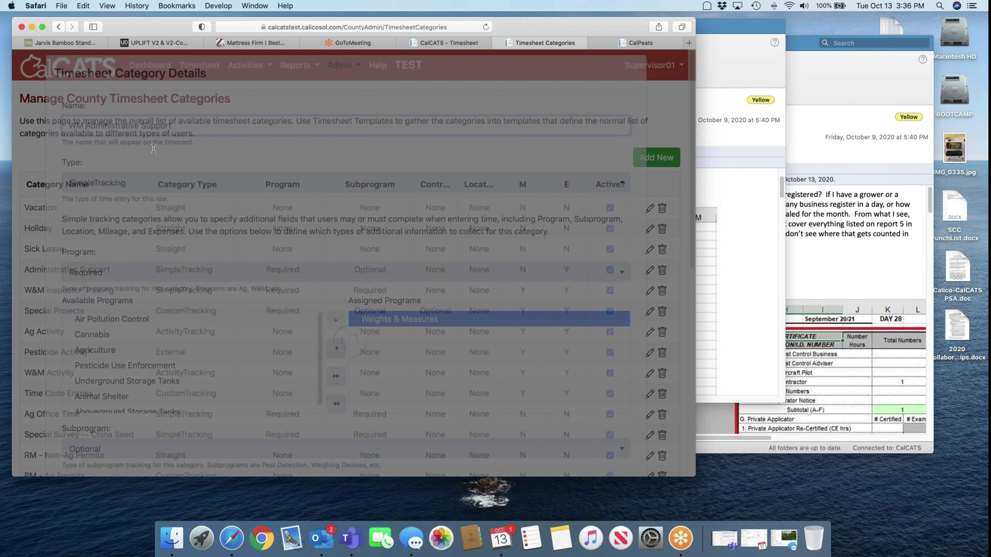
On the timesheet, pick Weights & Measures for WM Administrative Support on Tue Oct 13, then discard
click(199, 65)
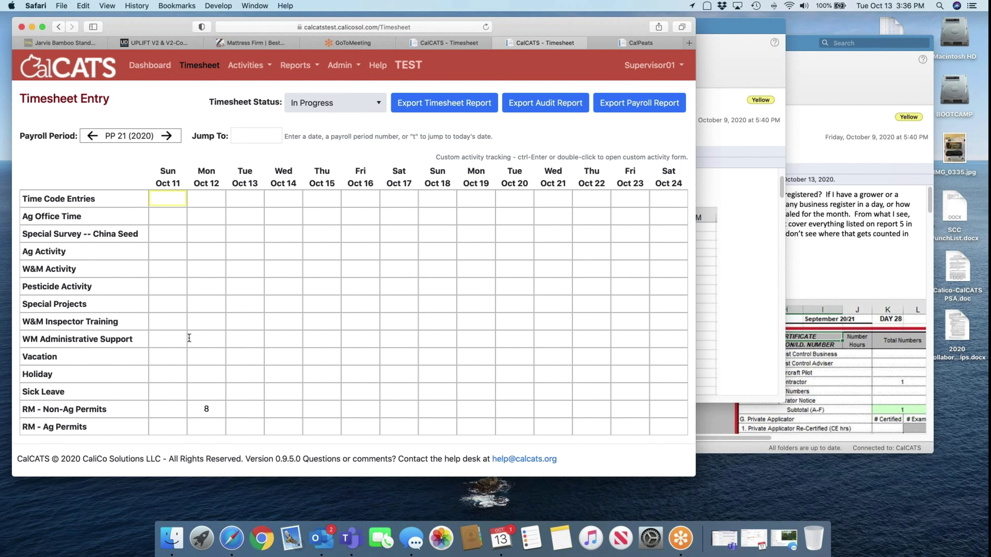
double_click(242, 340)
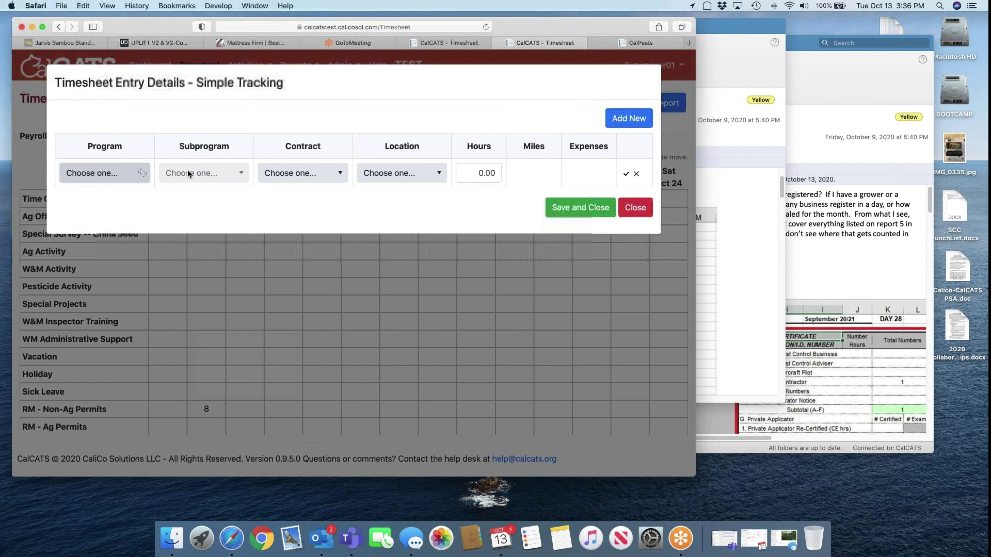
click(140, 180)
click(166, 207)
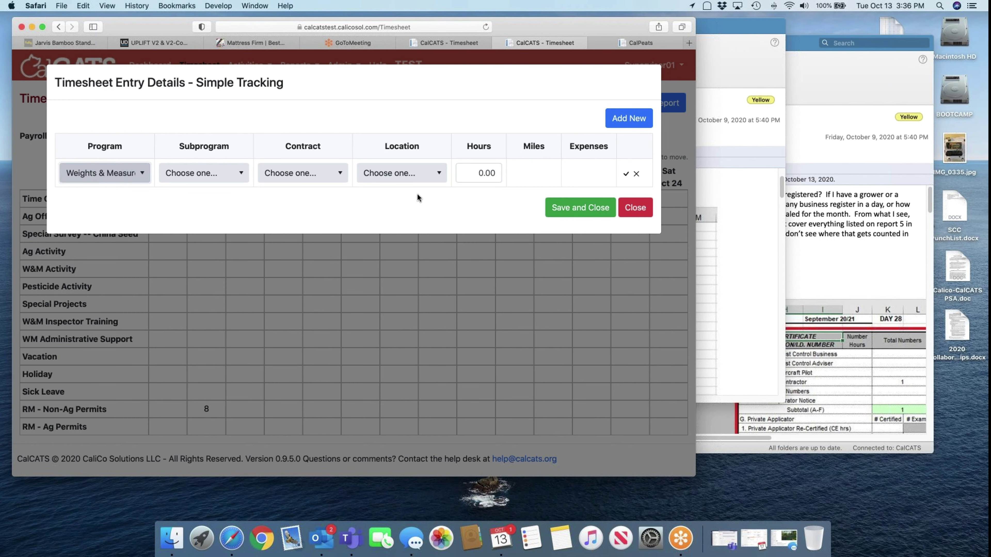
click(644, 211)
click(418, 154)
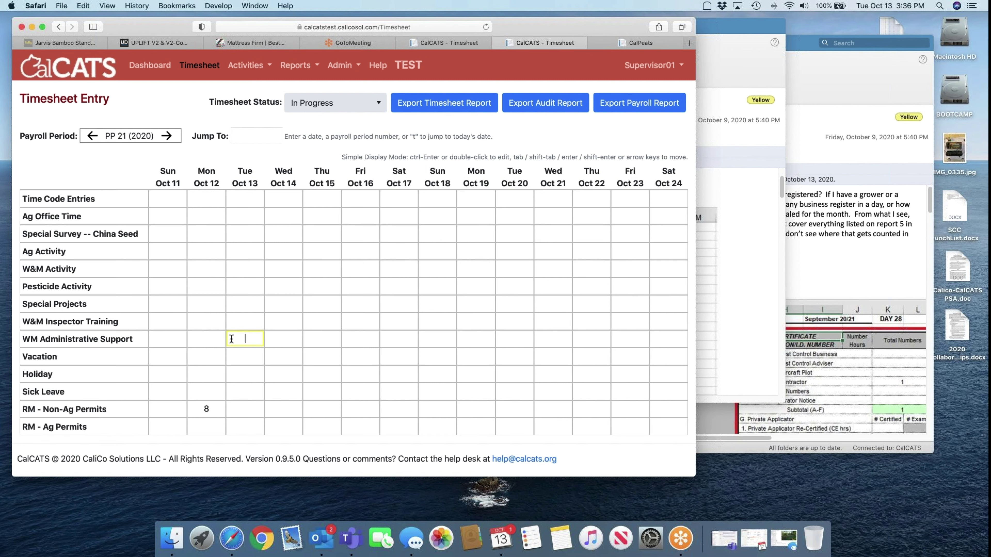
Open the Tue Oct 13 WM Administrative Support cell, then go to Admin > Configuration
double_click(242, 339)
click(349, 66)
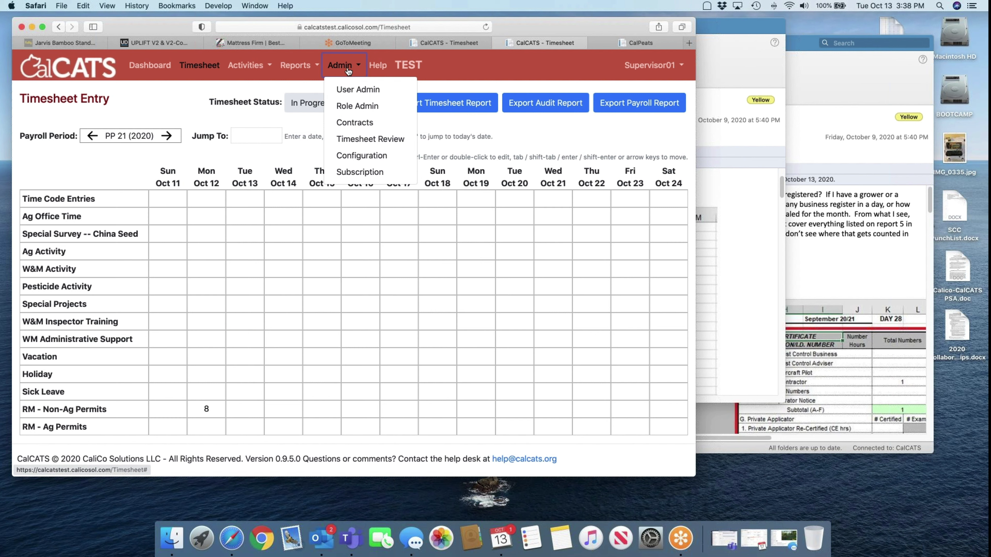
click(360, 155)
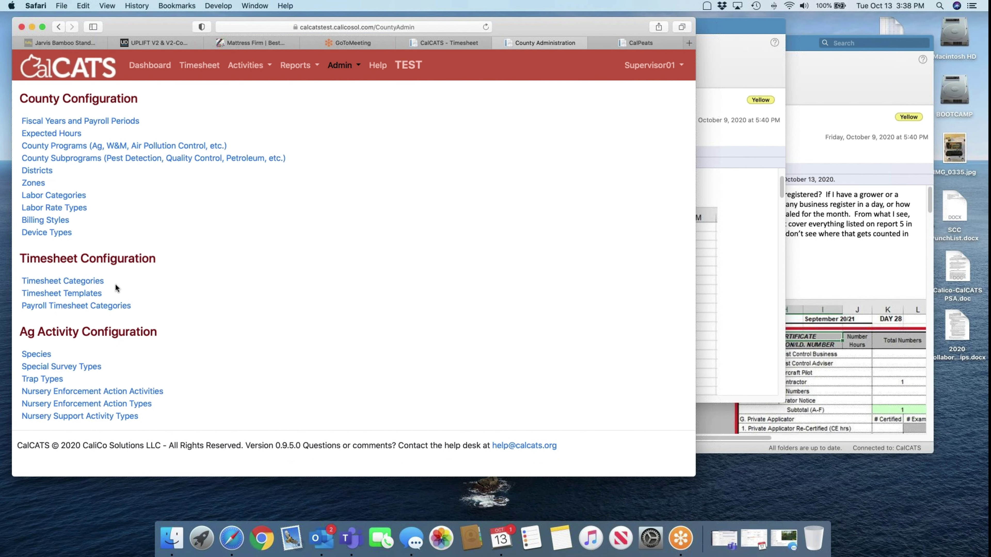